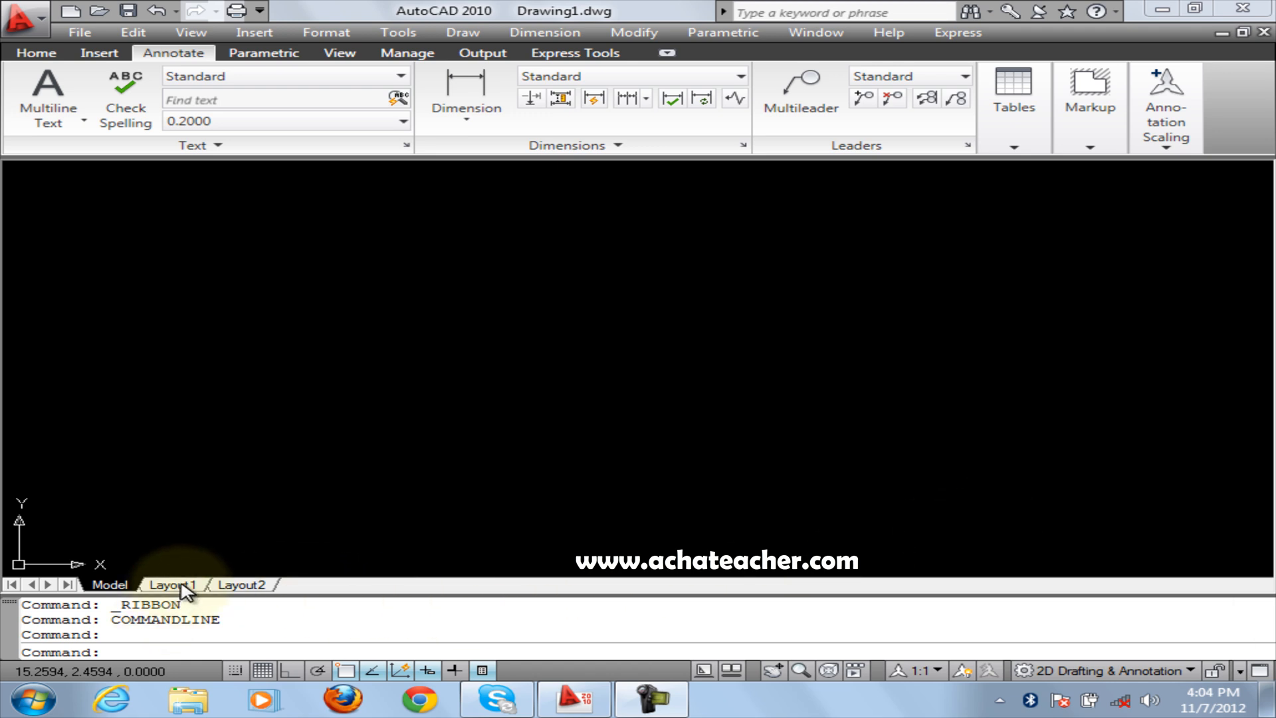
mouse_move(181, 582)
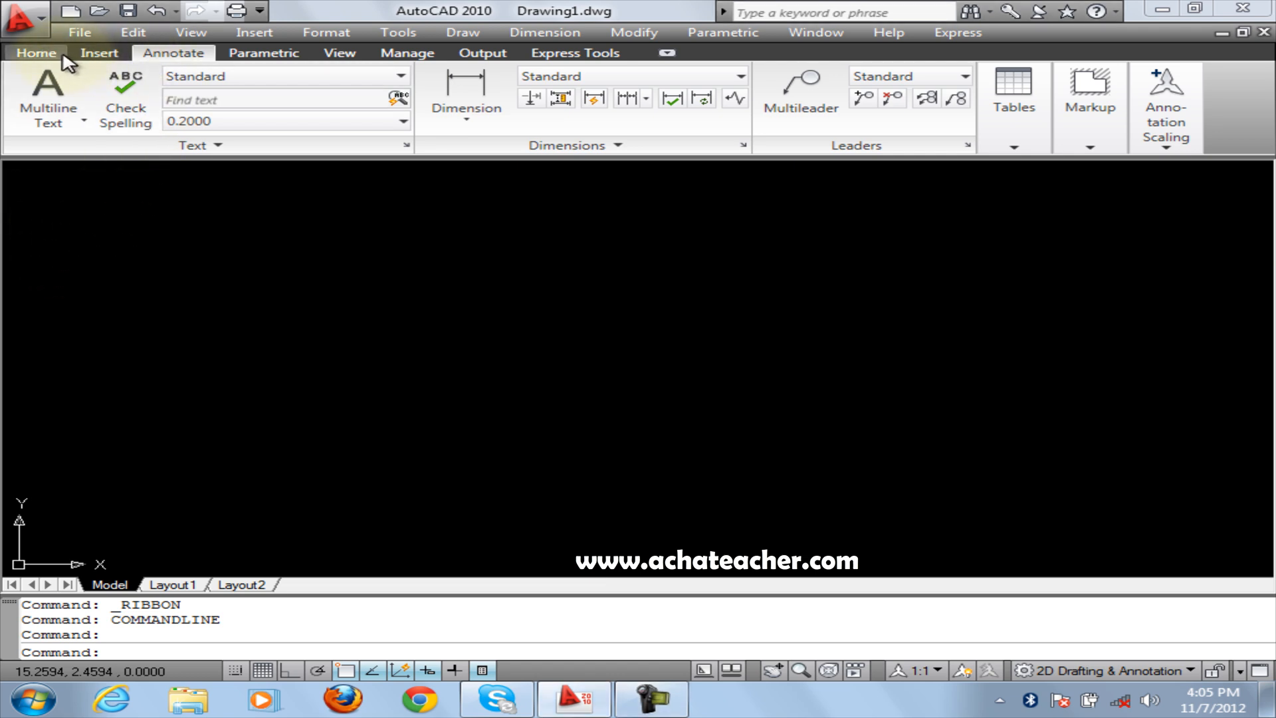
left_click(37, 57)
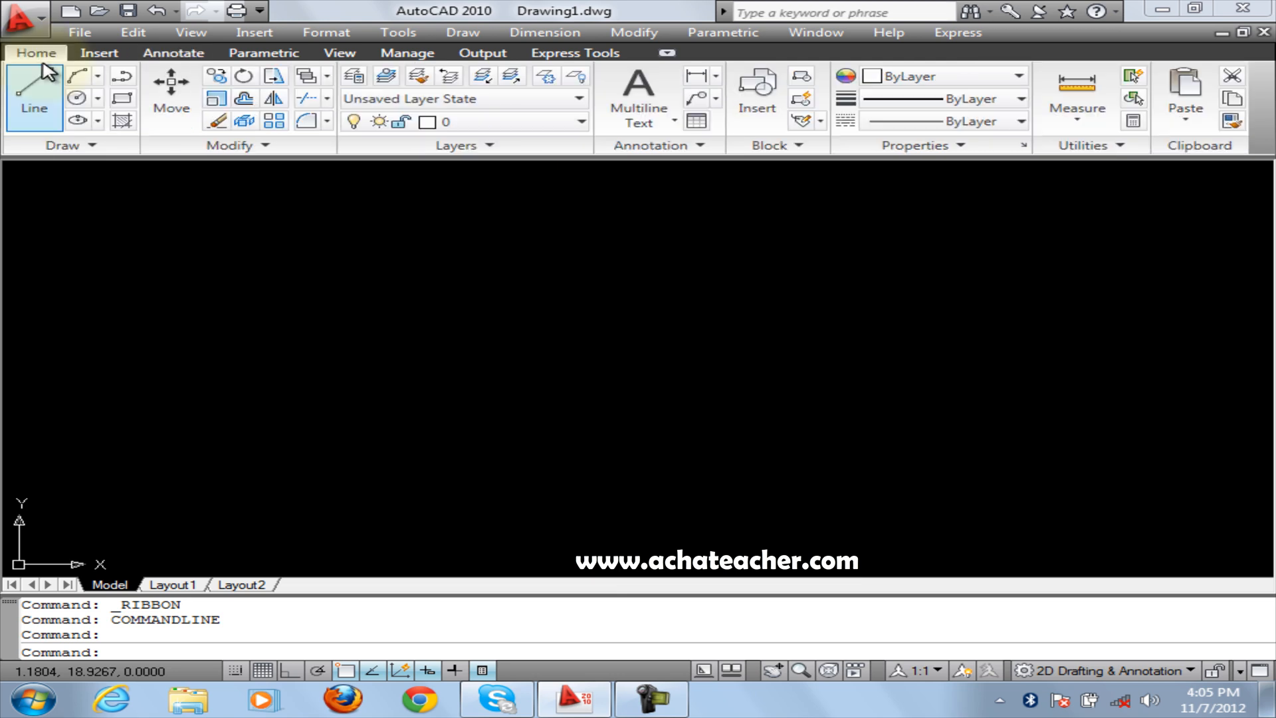
left_click(43, 105)
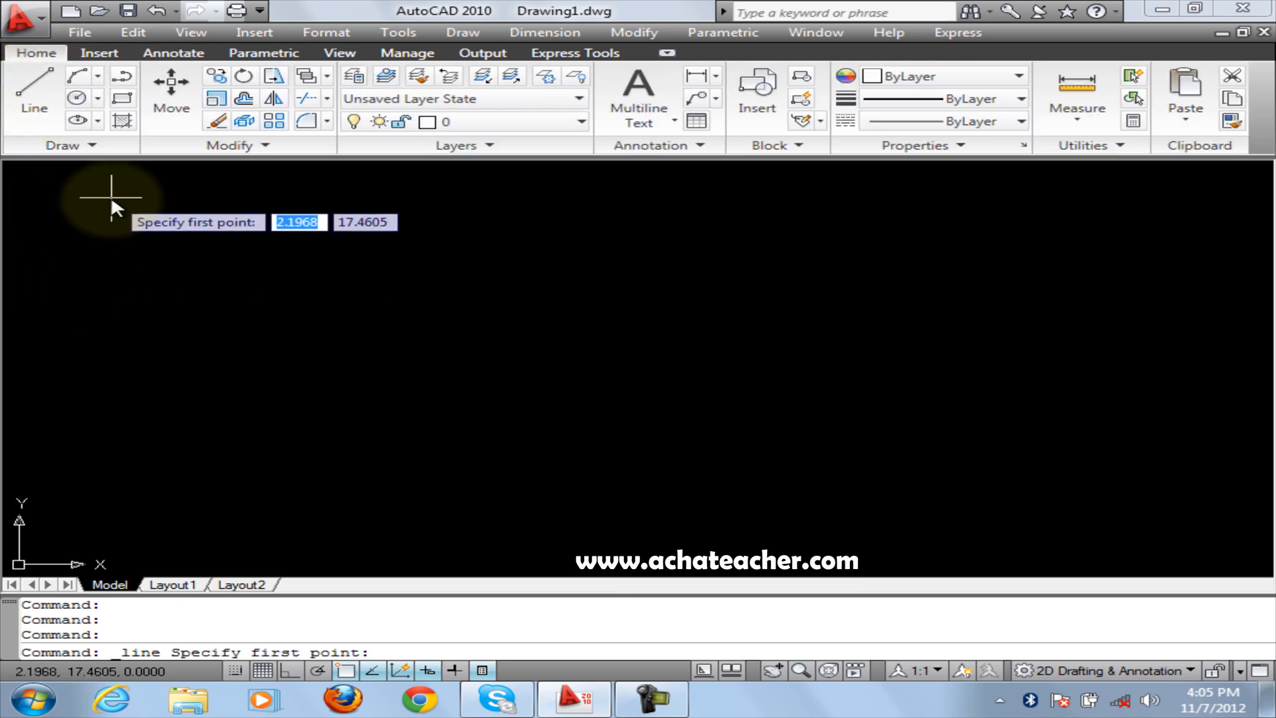
key("Escape")
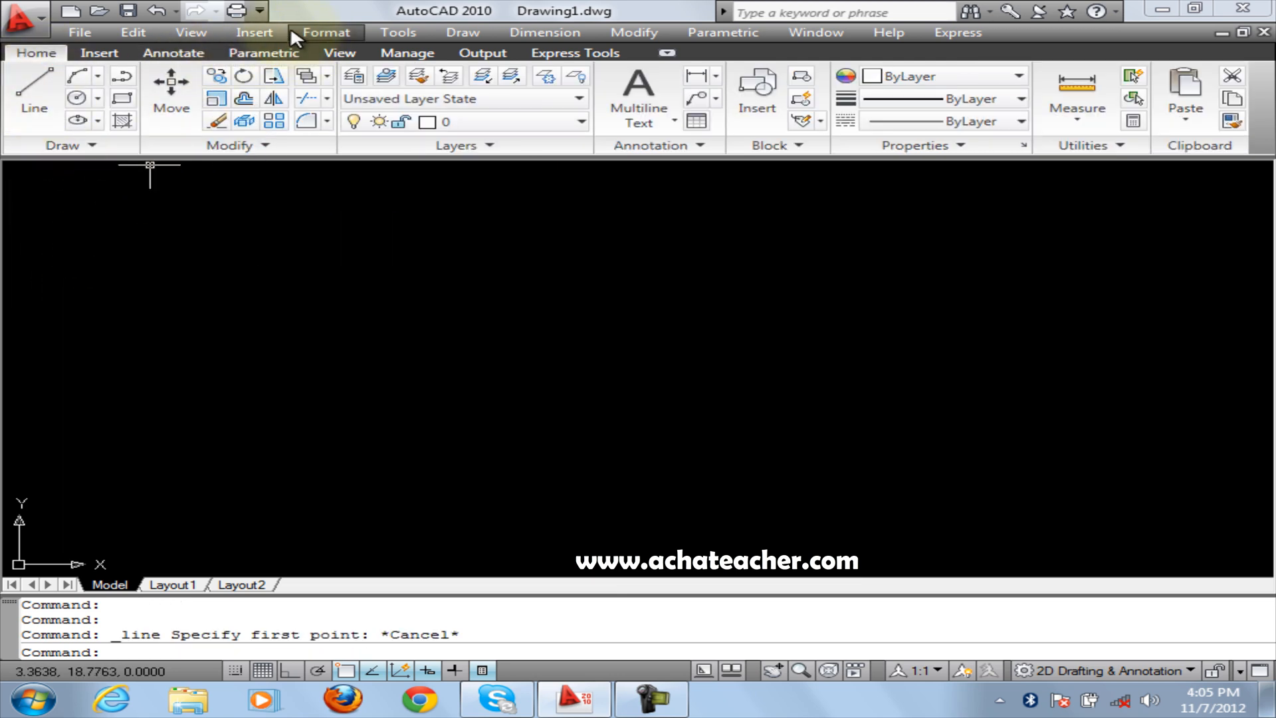
- Set the drawing's length unit type to Architectural
left_click(331, 33)
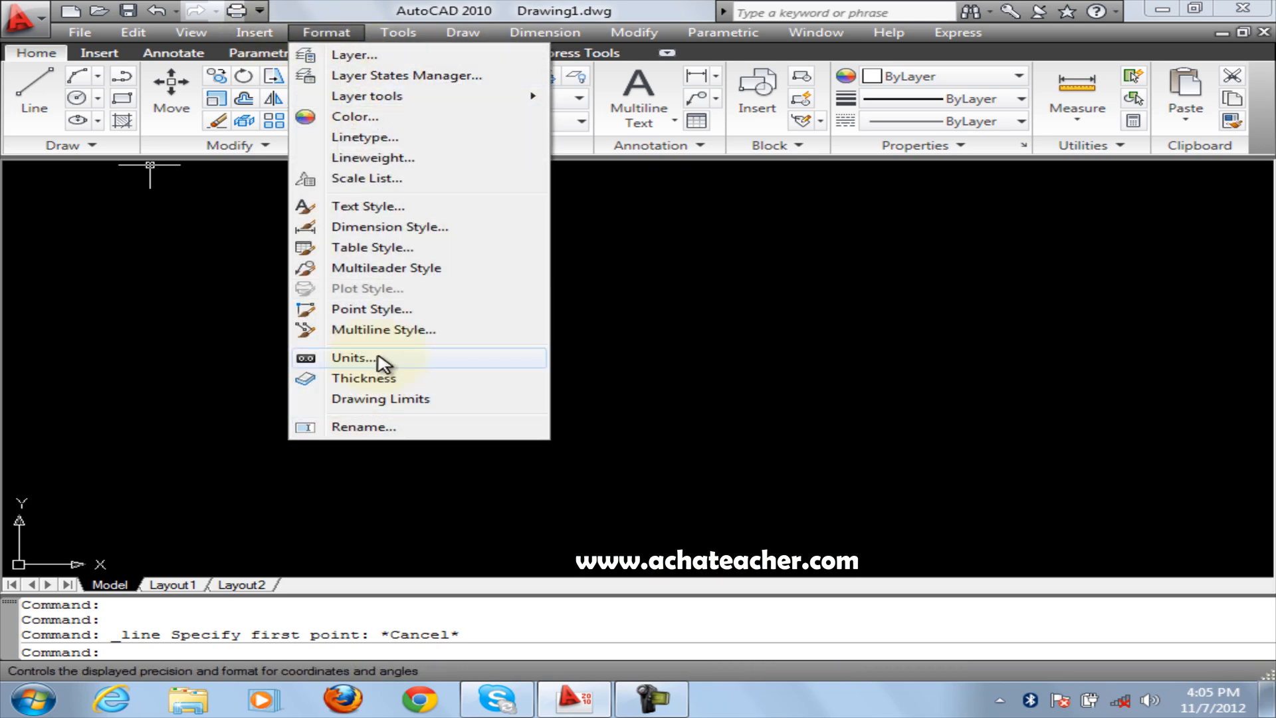
left_click(377, 358)
left_click(815, 279)
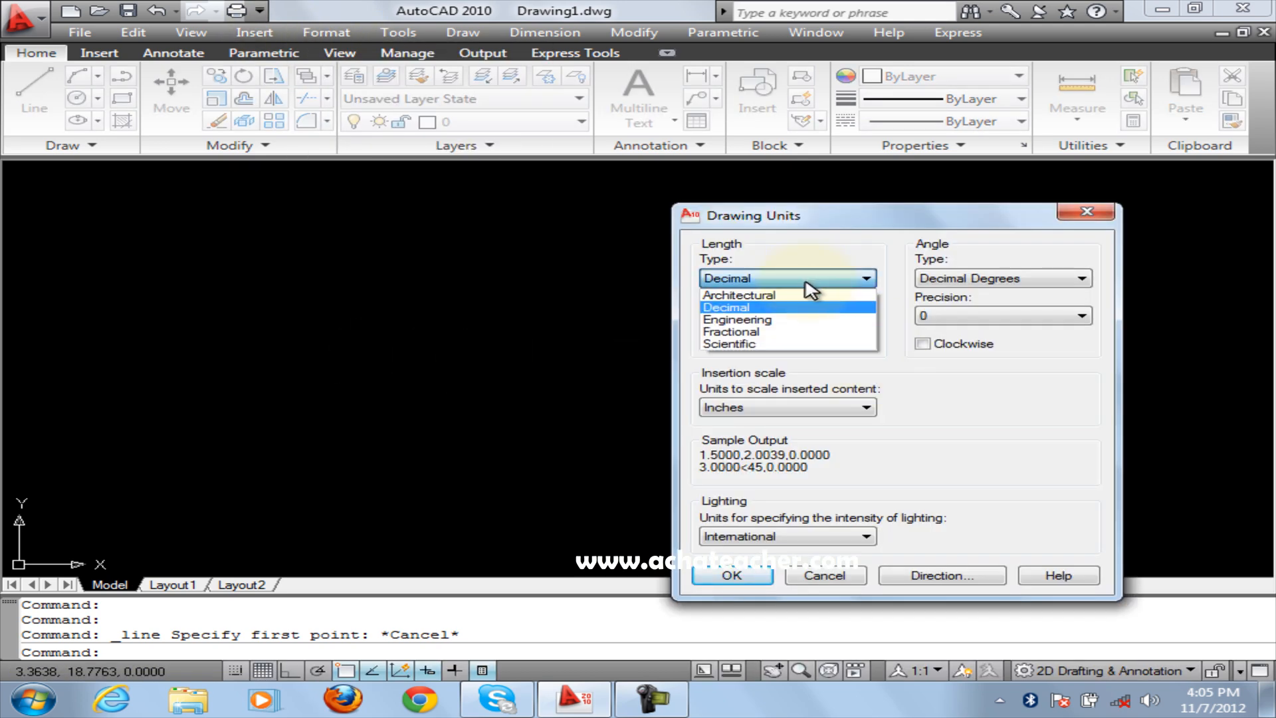
left_click(806, 294)
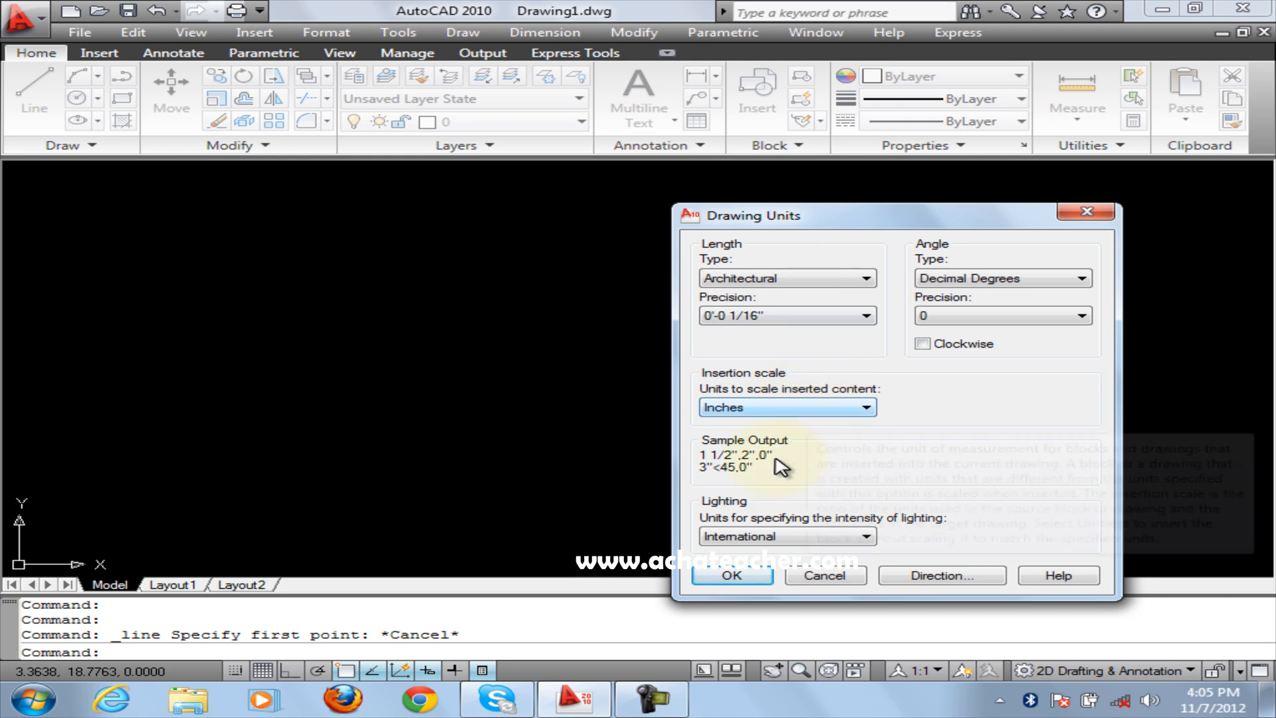
left_click(732, 577)
- Turn on Ortho and draw a single horizontal line 2000' long, running to the right from its start point
left_click(32, 107)
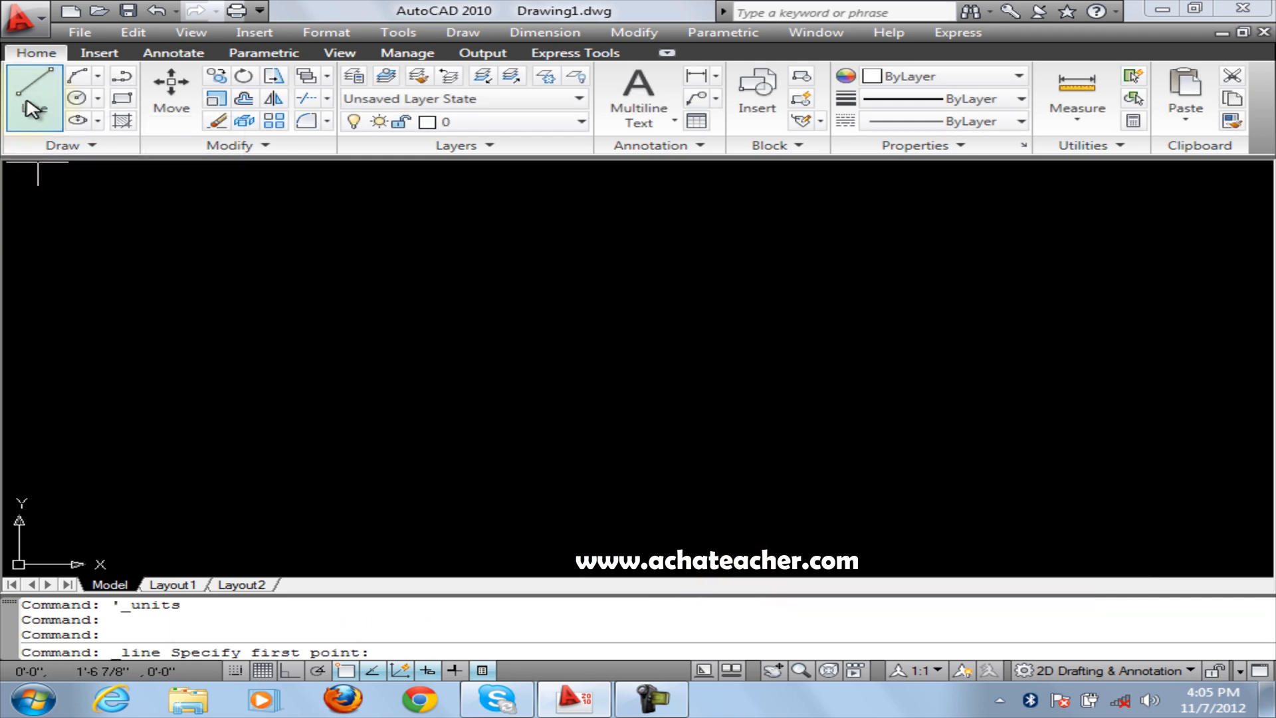
left_click(117, 369)
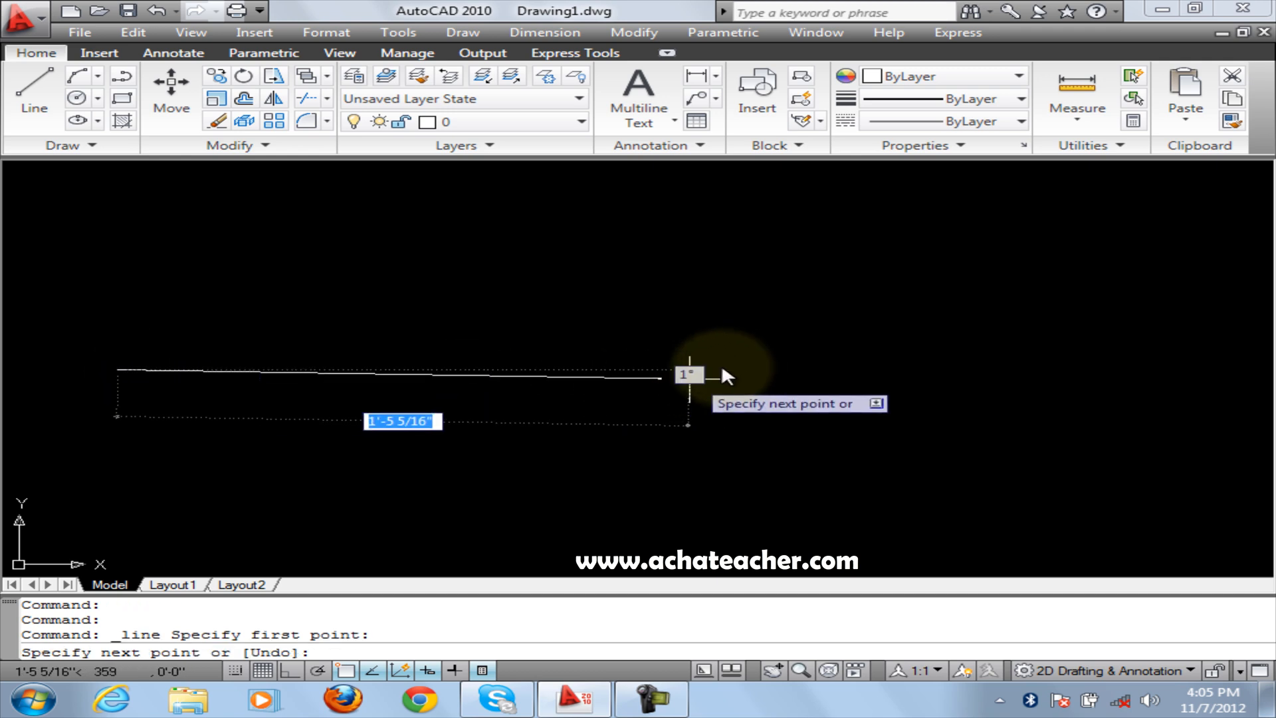
left_click(289, 670)
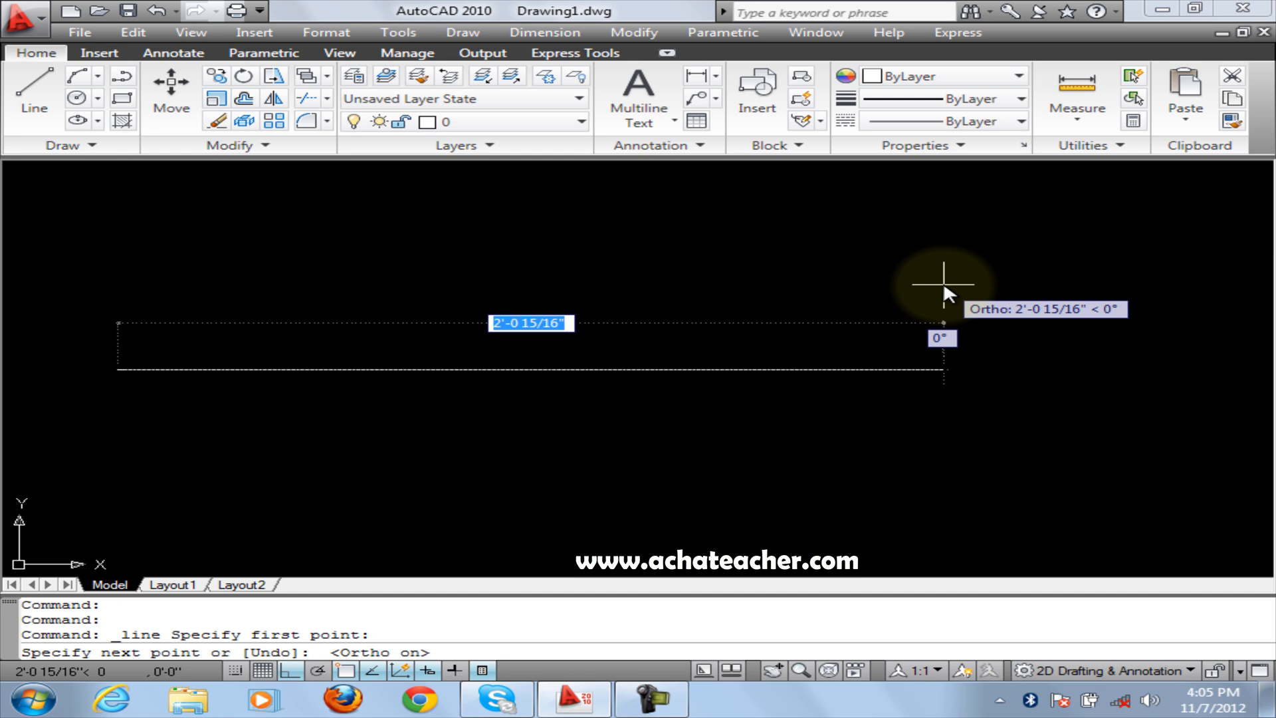
type("2000")
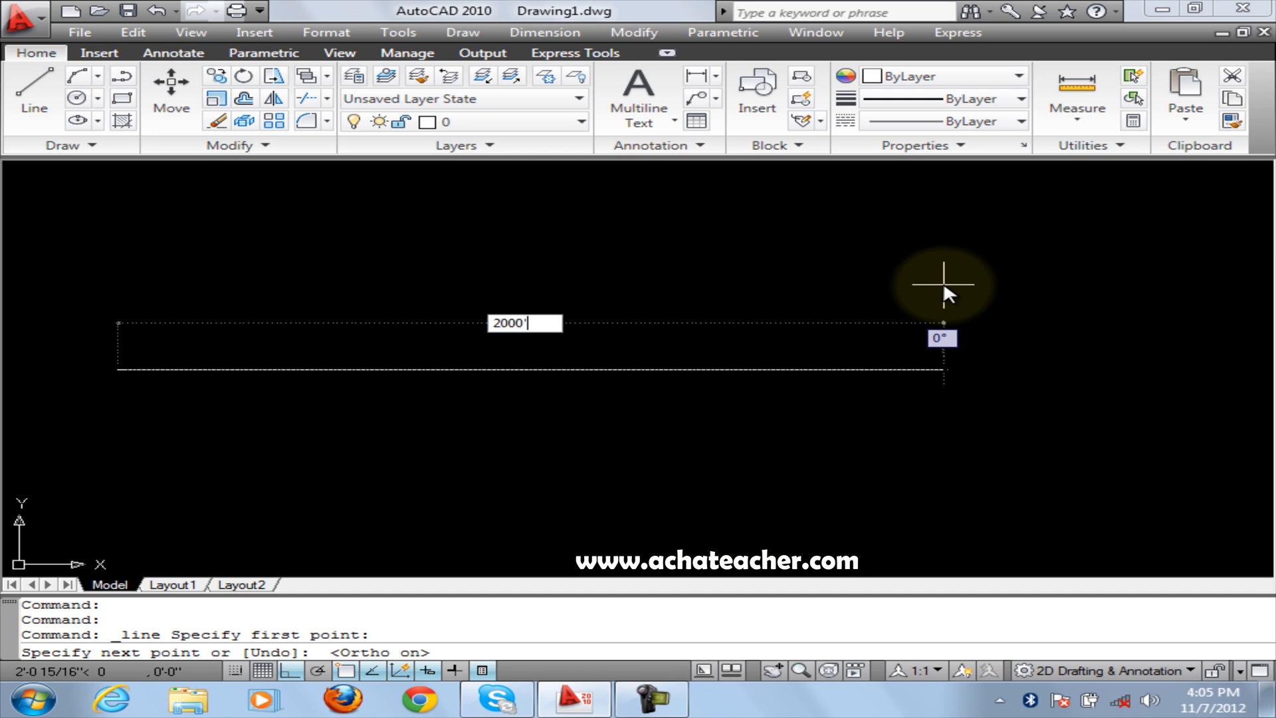
type("'")
key("Return")
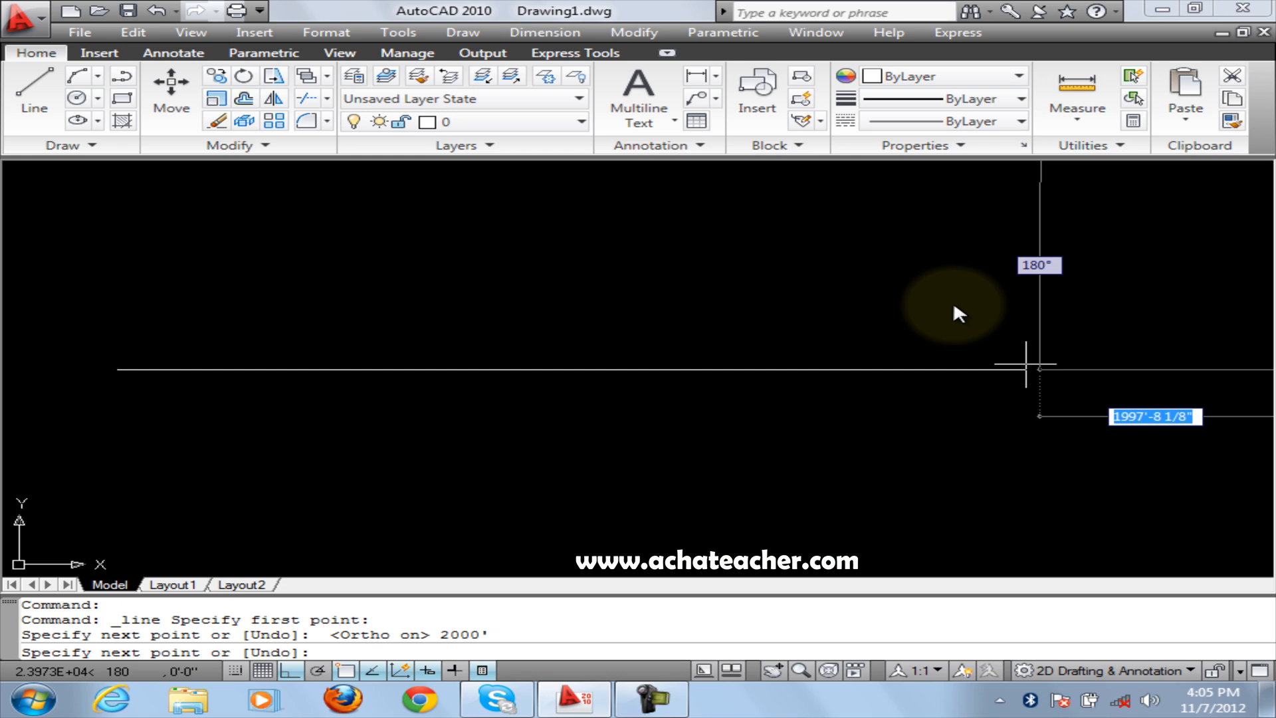
key("Return")
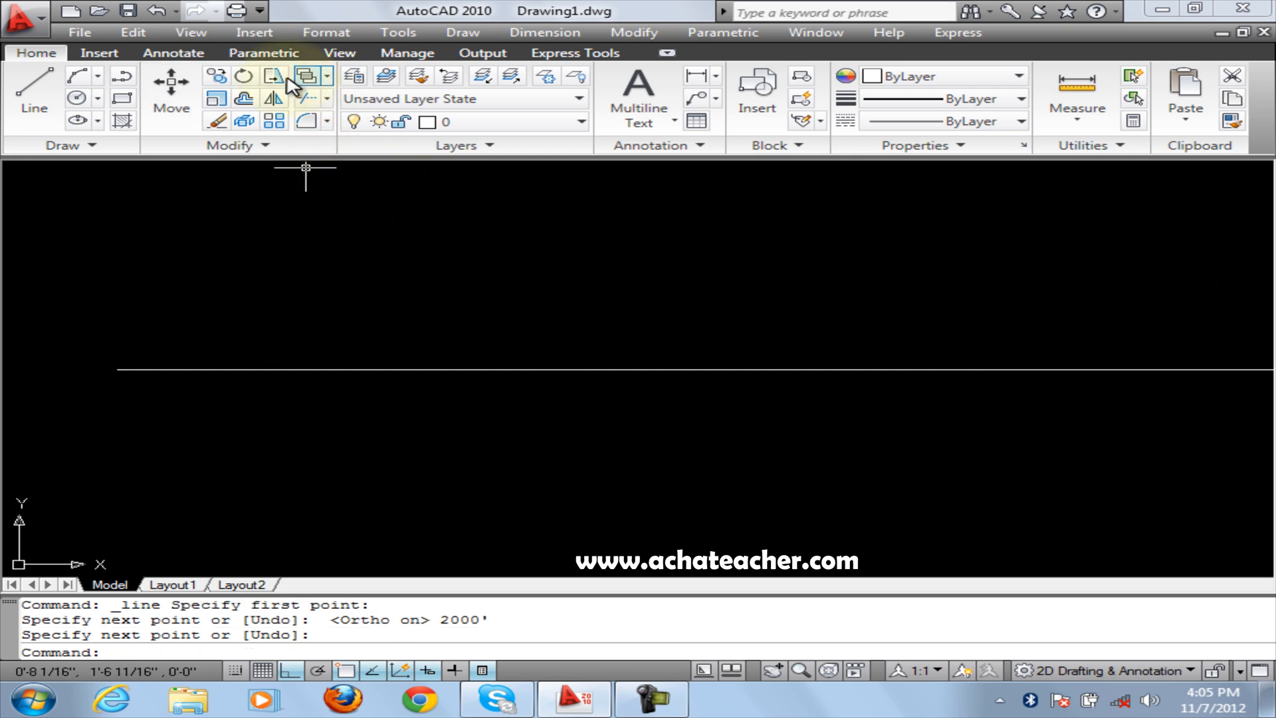
- Offset the horizontal line by 20' to its lower side
left_click(252, 94)
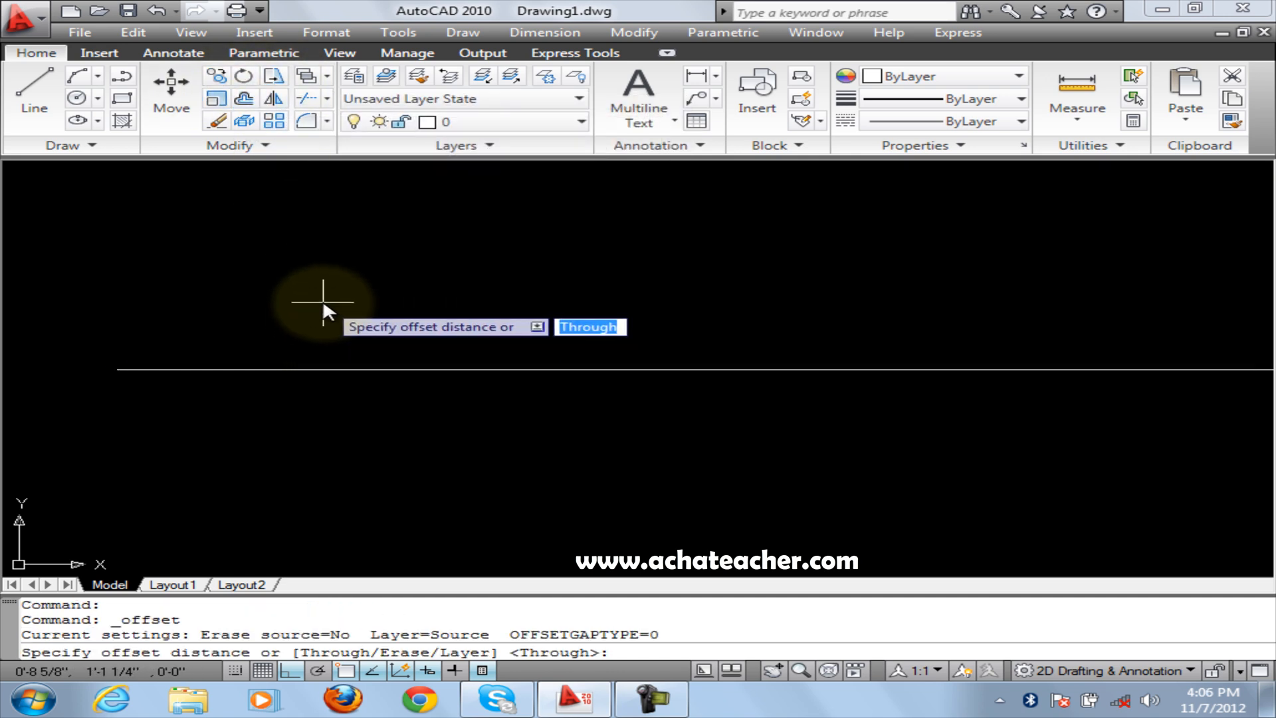
type("20'")
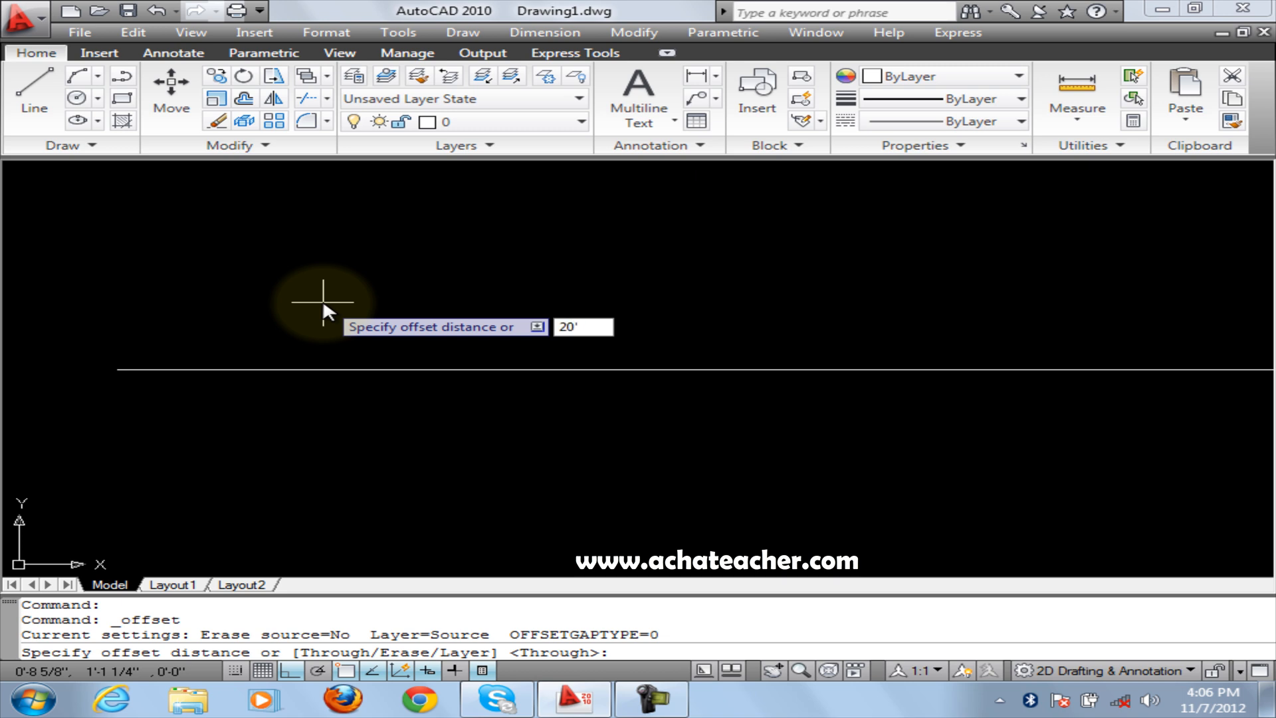
key("Return")
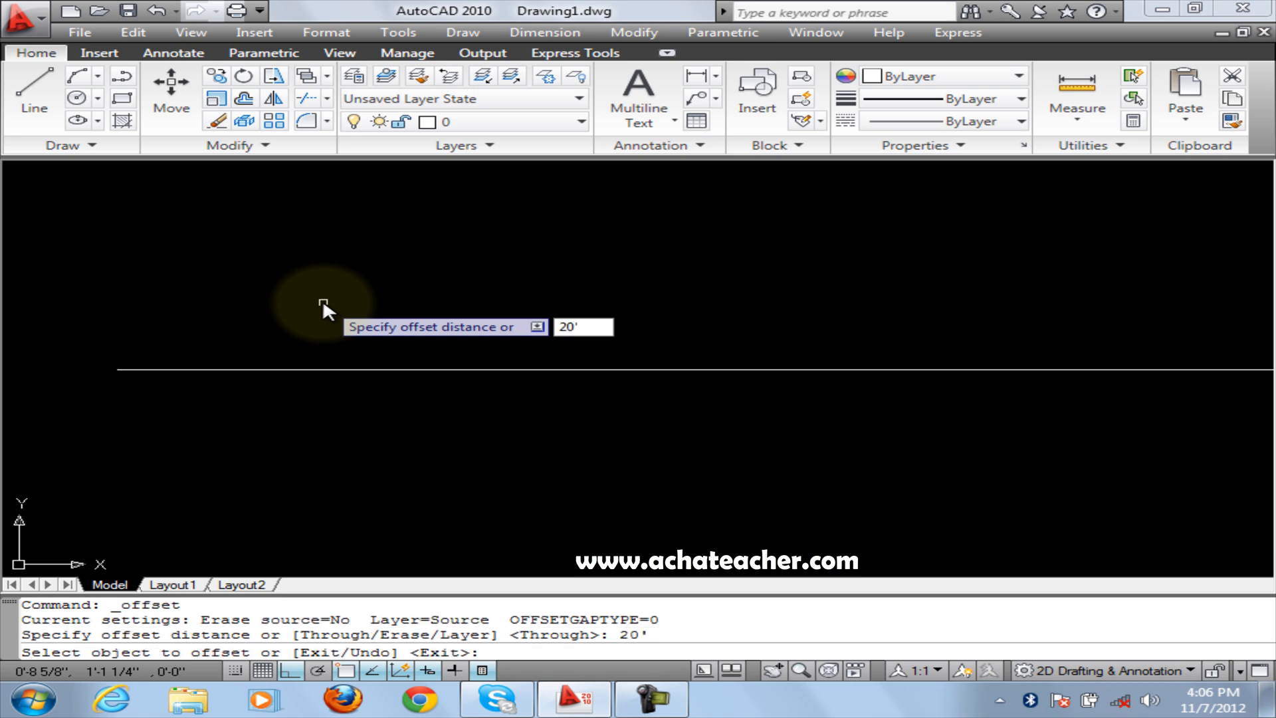
left_click(332, 369)
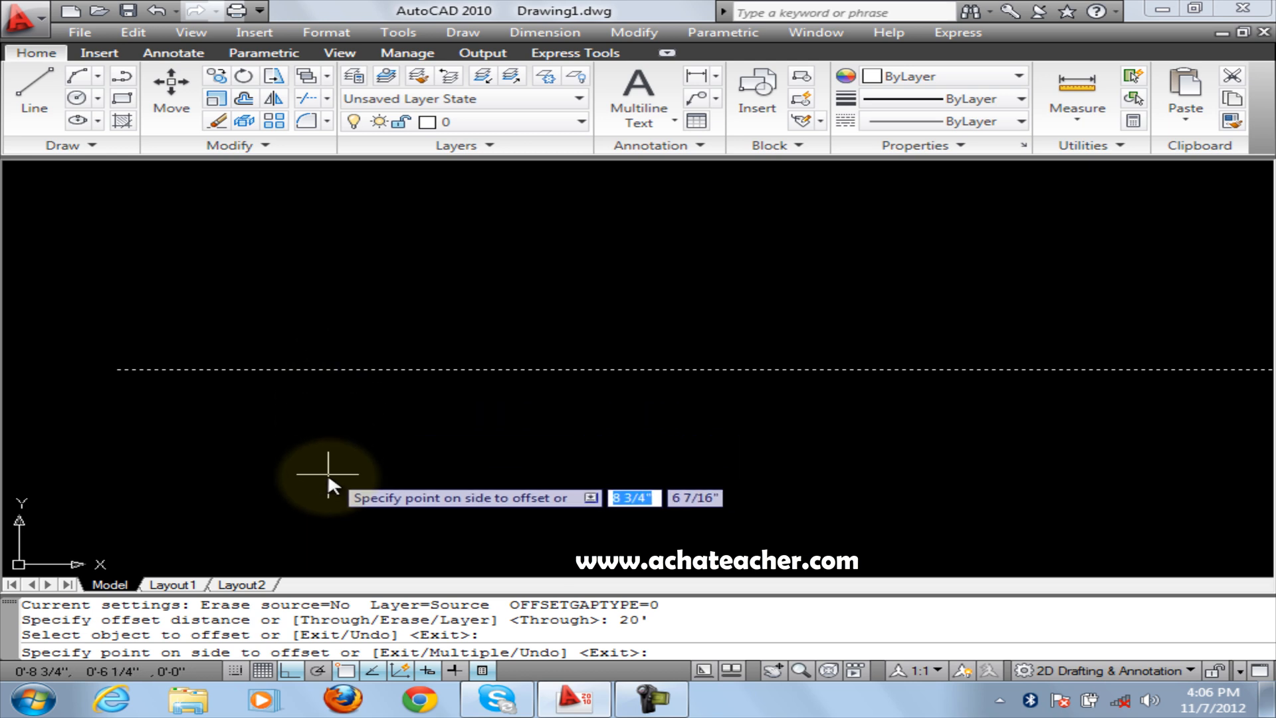
left_click(331, 494)
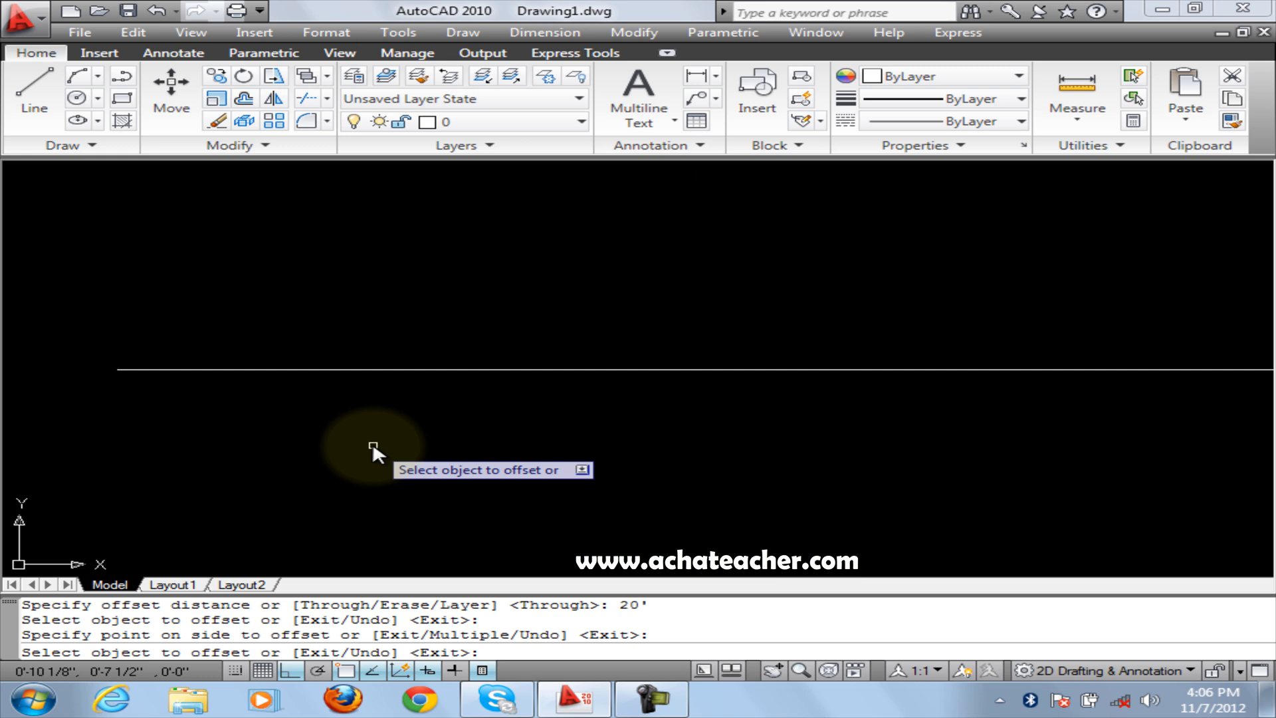
key("Escape")
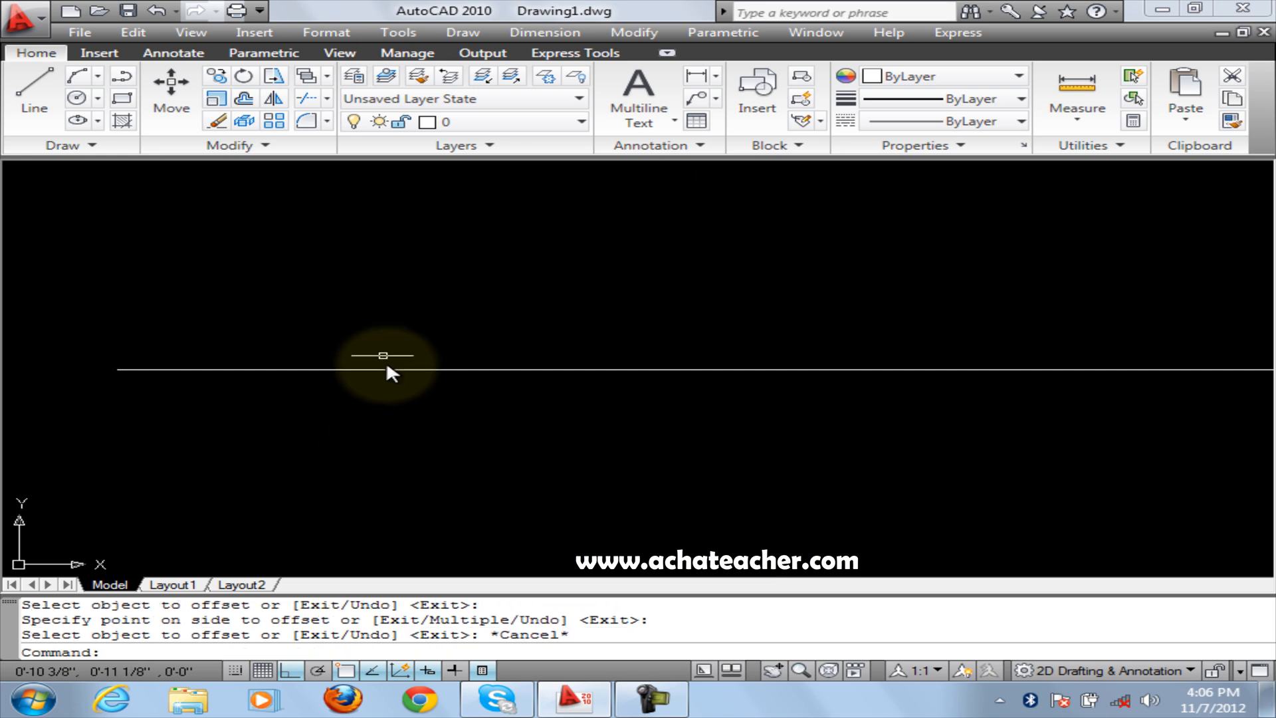
- Zoom to the drawing's extents to inspect the full length of both parallel lines
scroll(741, 395, "down", 5)
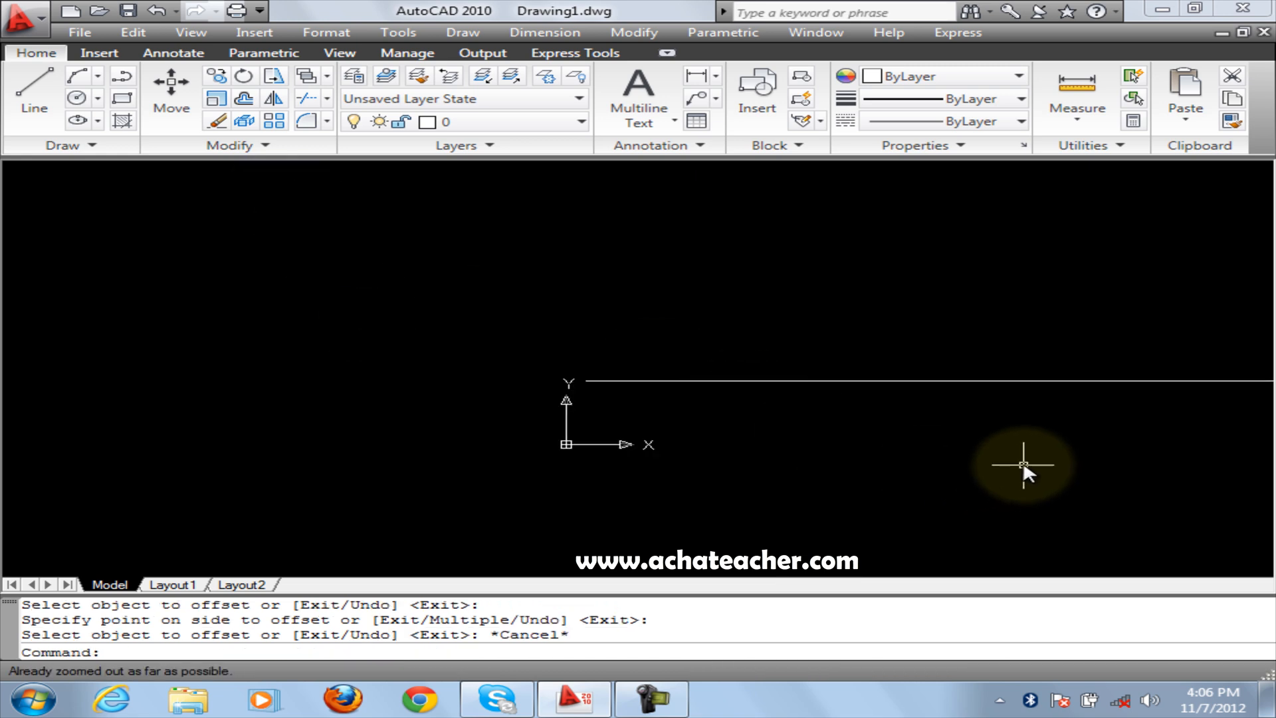
middle_click_drag(1019, 464, 476, 384)
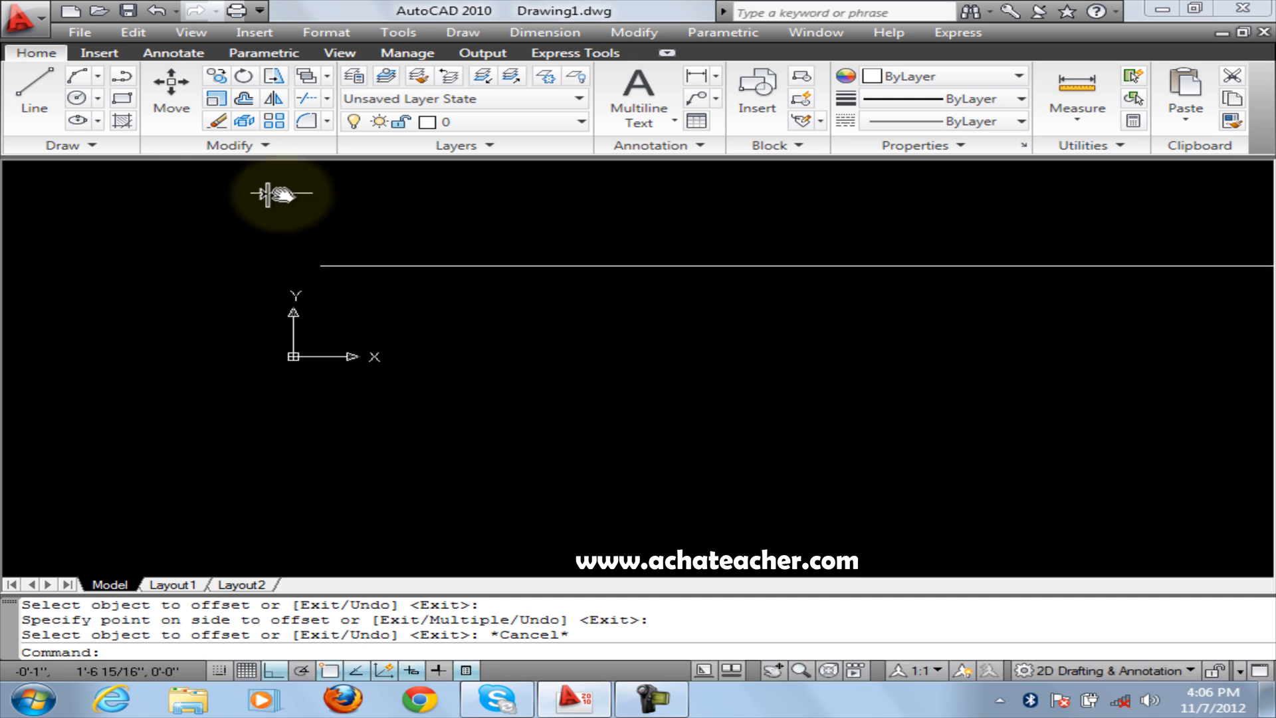
left_click(190, 32)
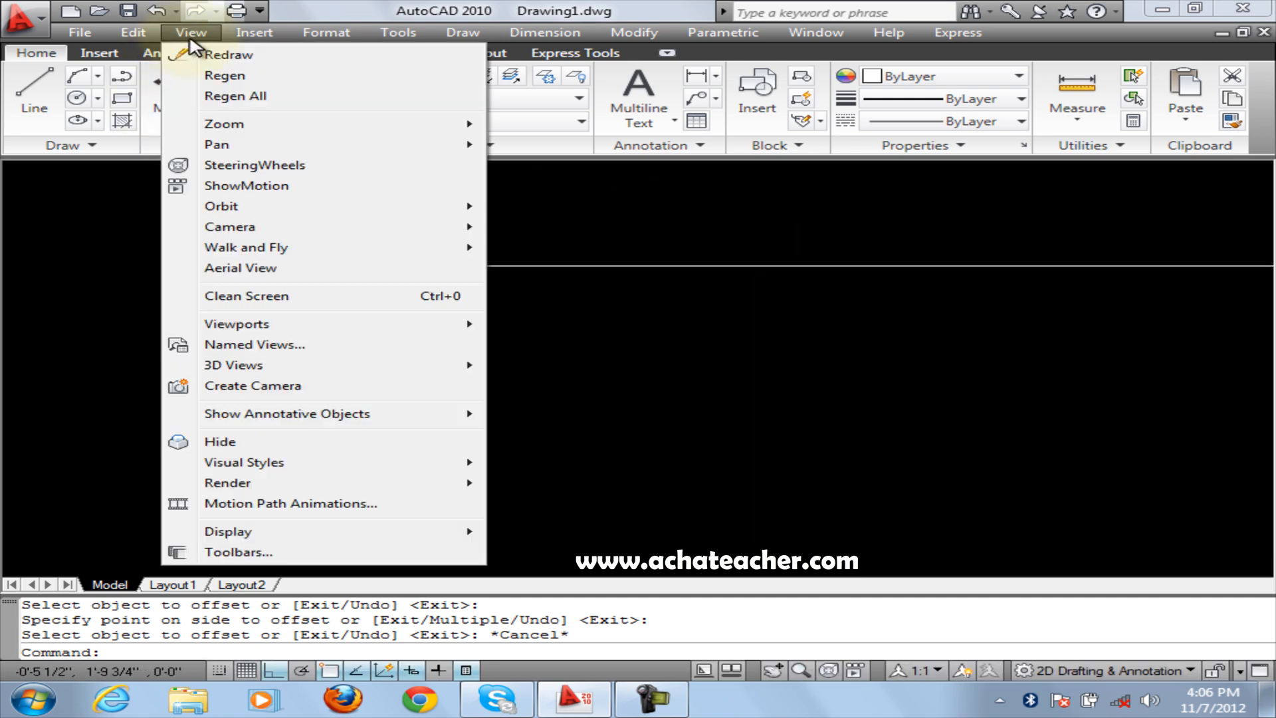
mouse_move(458, 126)
left_click(532, 352)
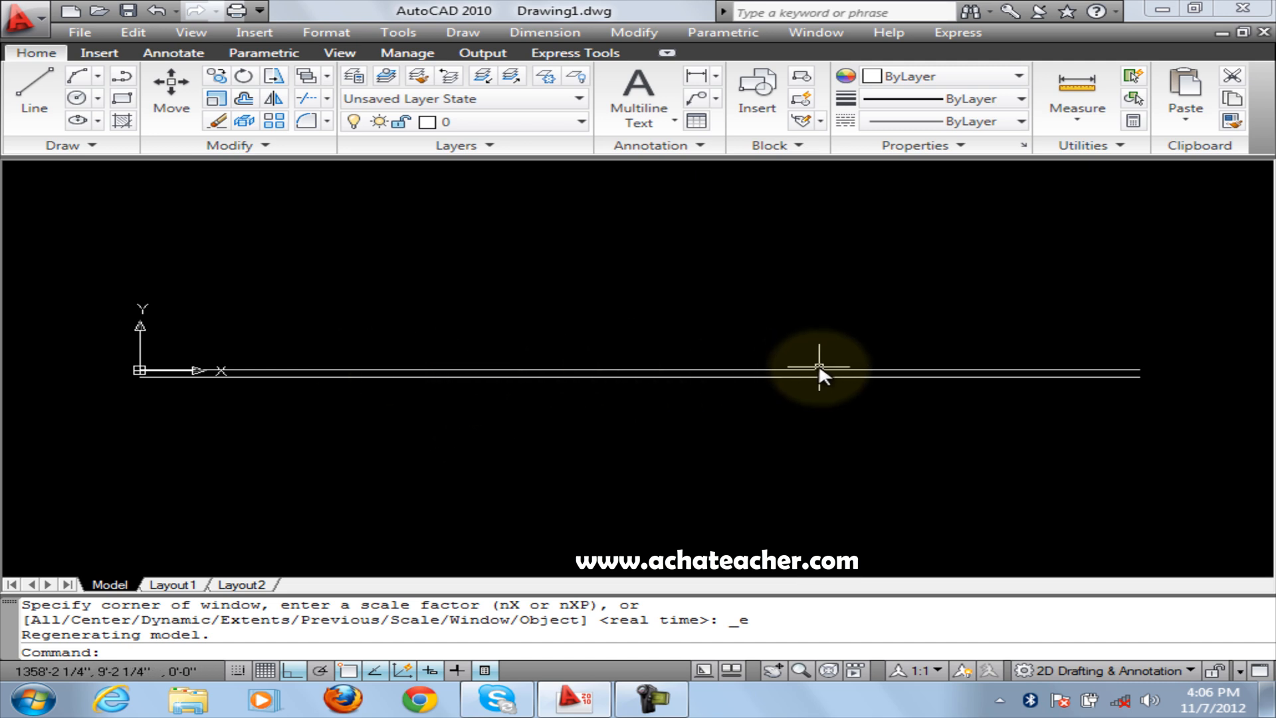
mouse_move(815, 376)
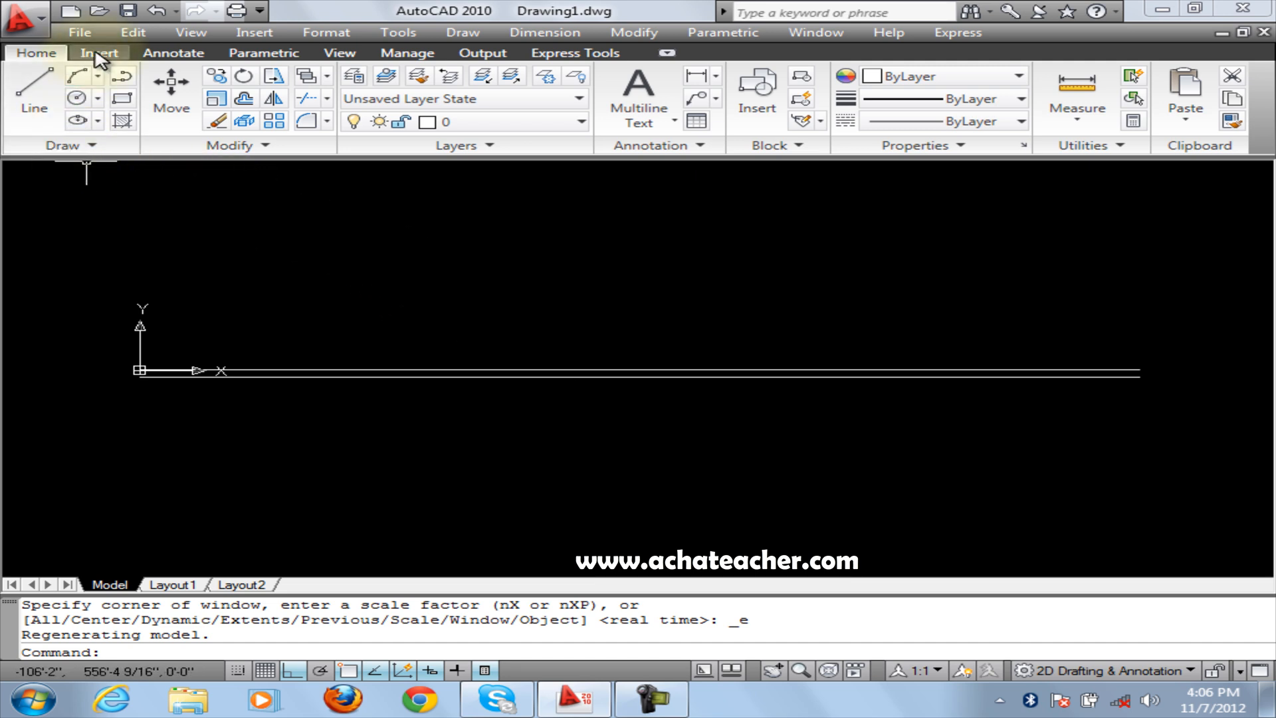
- Add the single-line text "sahiwal road" above the two parallel lines with a height of 1' and a rotation of 0
left_click(173, 53)
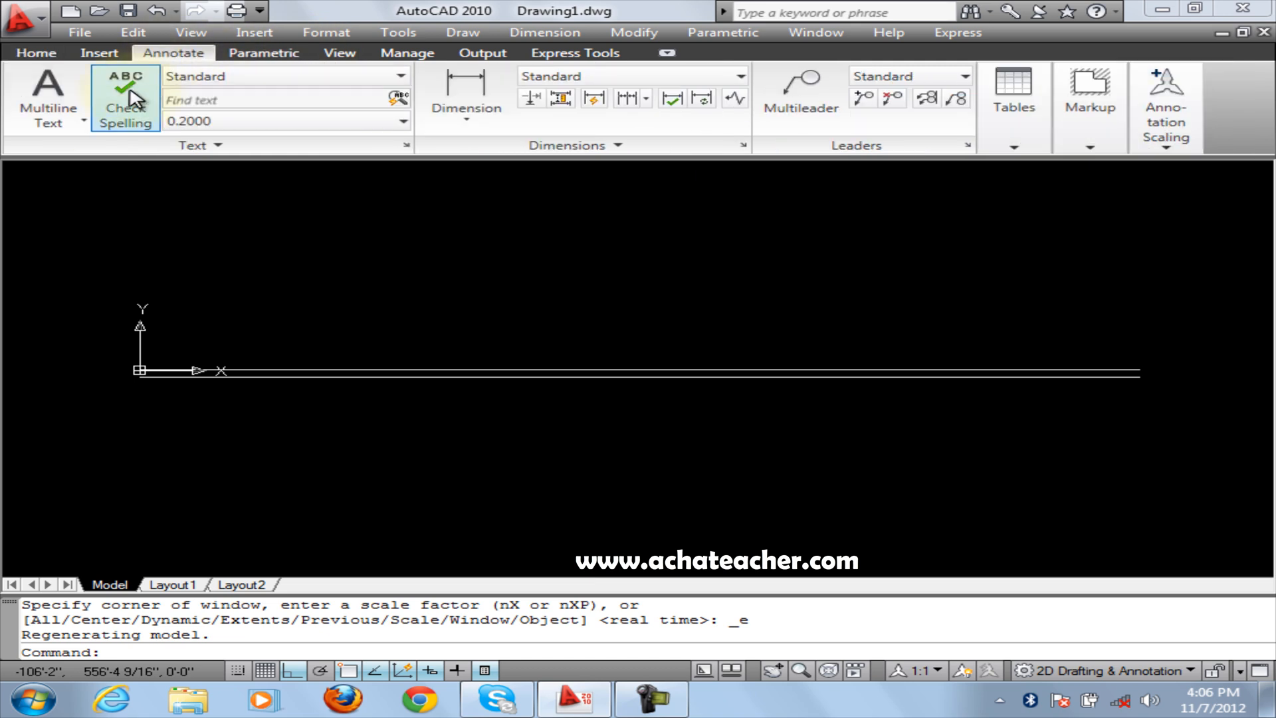
left_click(73, 119)
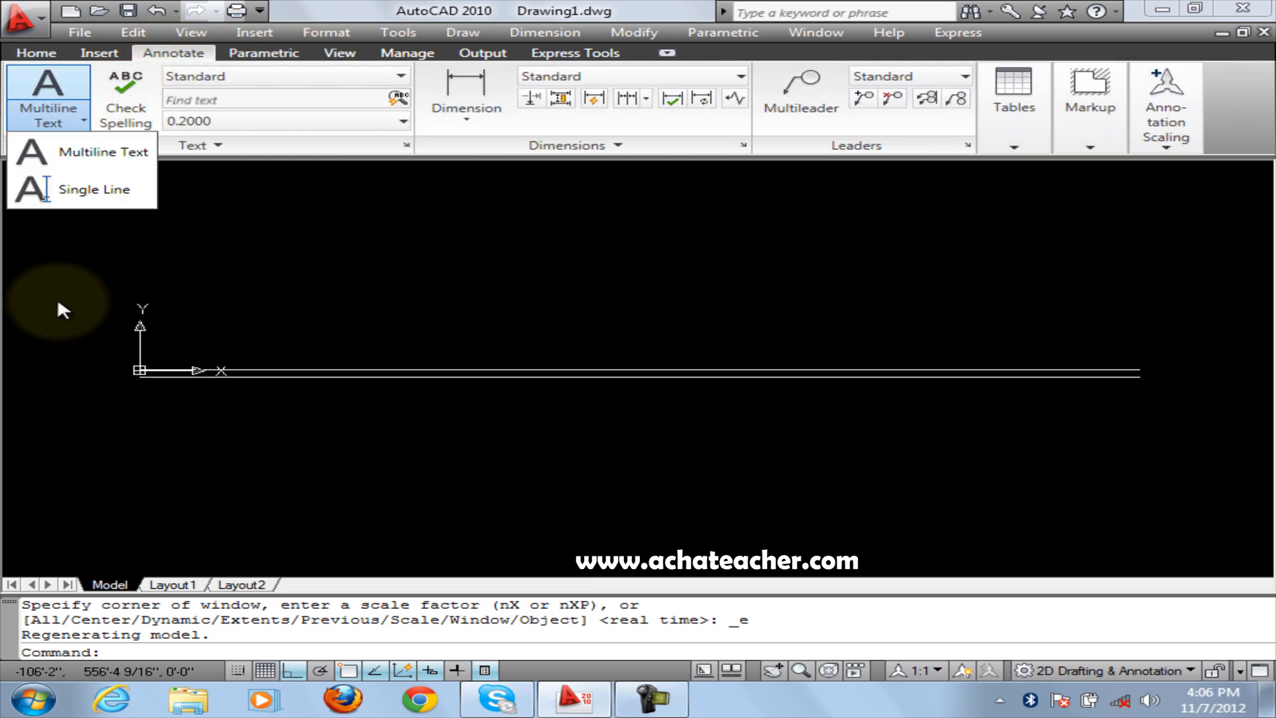
left_click(95, 190)
left_click(373, 327)
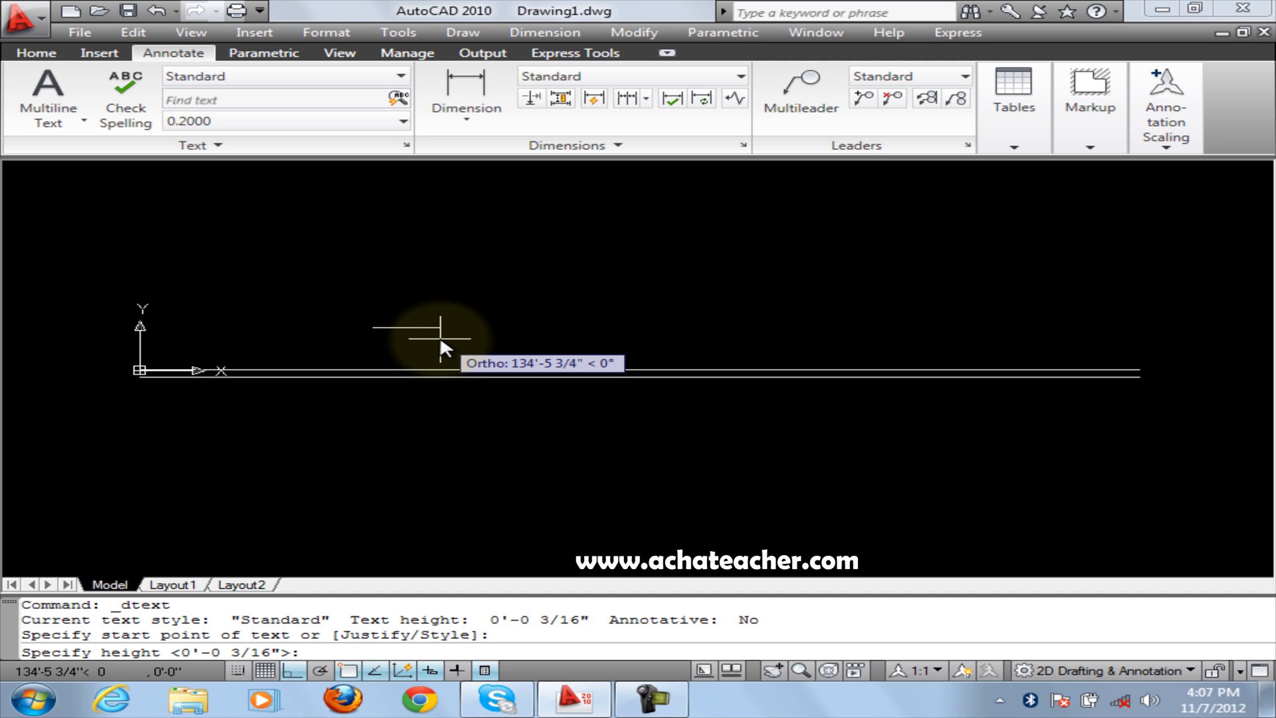
type("1")
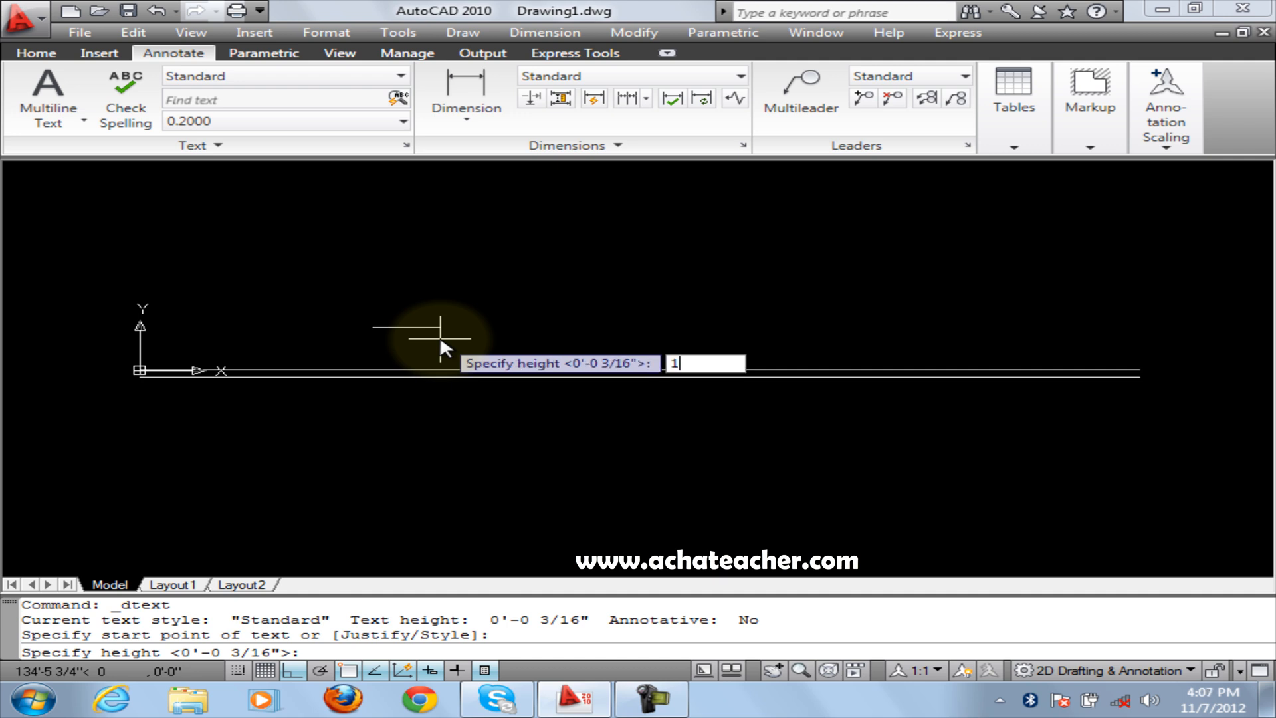
type("'")
key("Return")
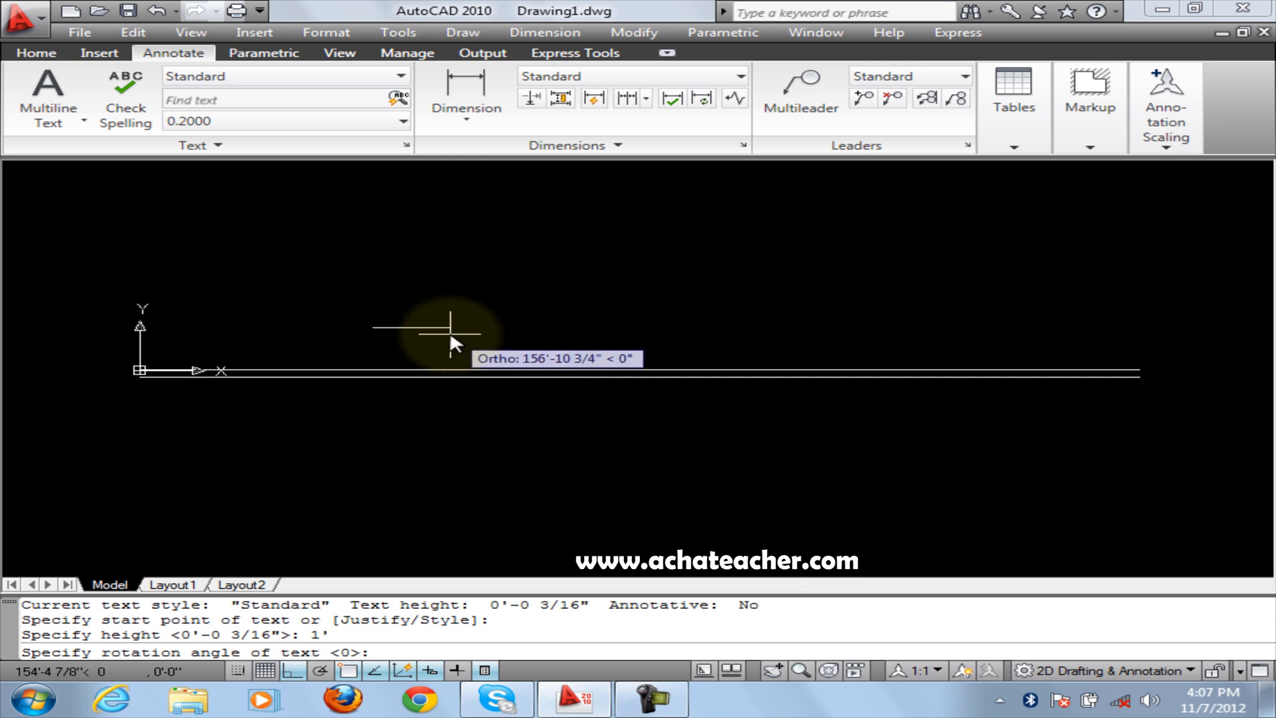
key("Return")
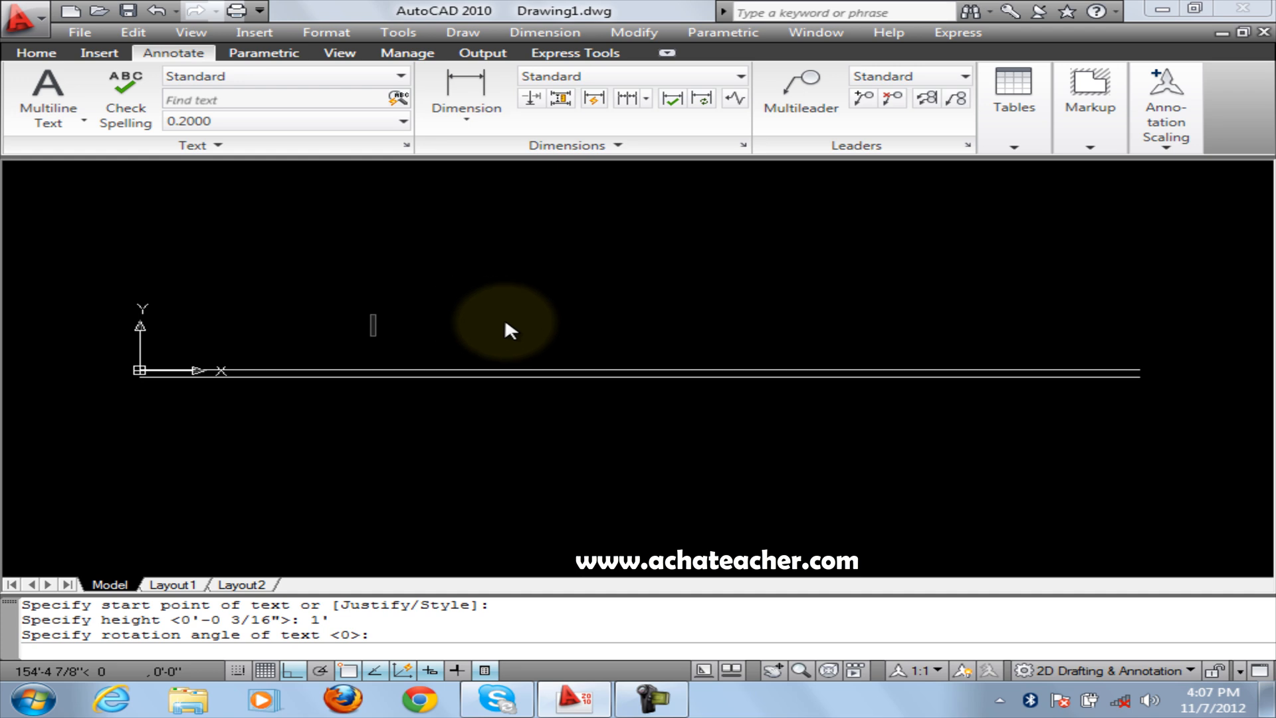
type("sahi")
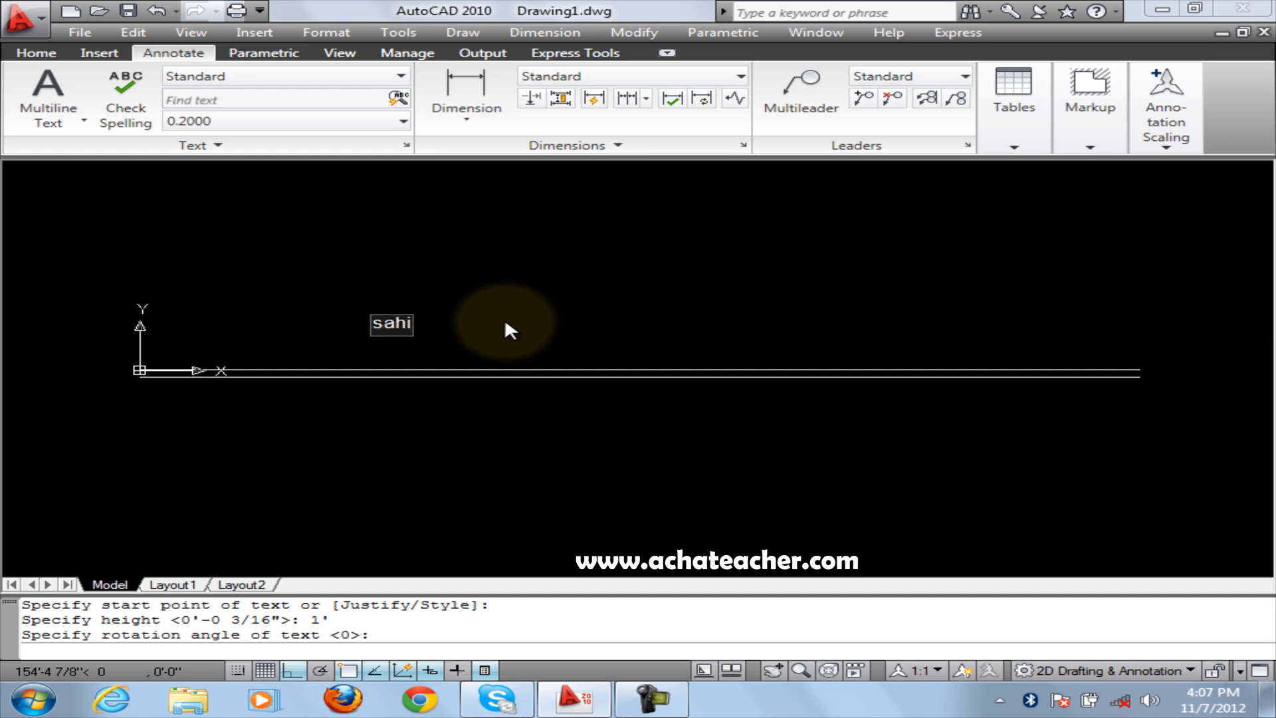
type("wal road")
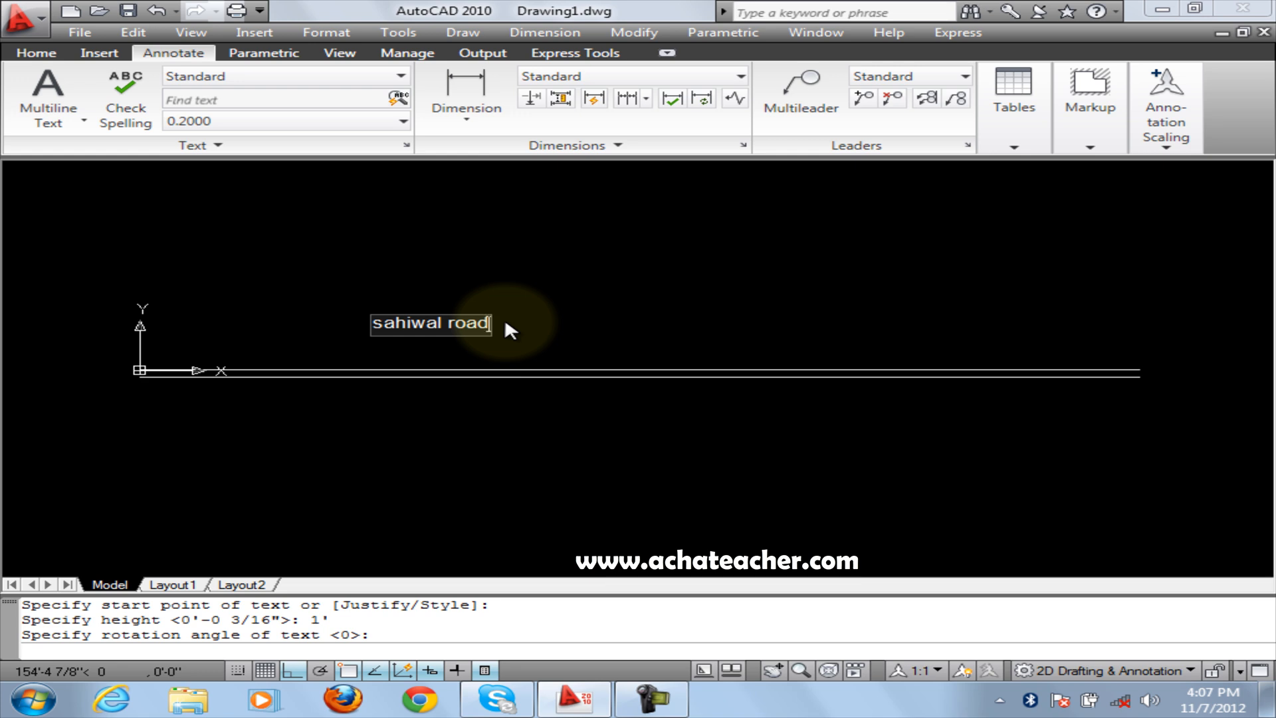
key("Return")
key("Return")
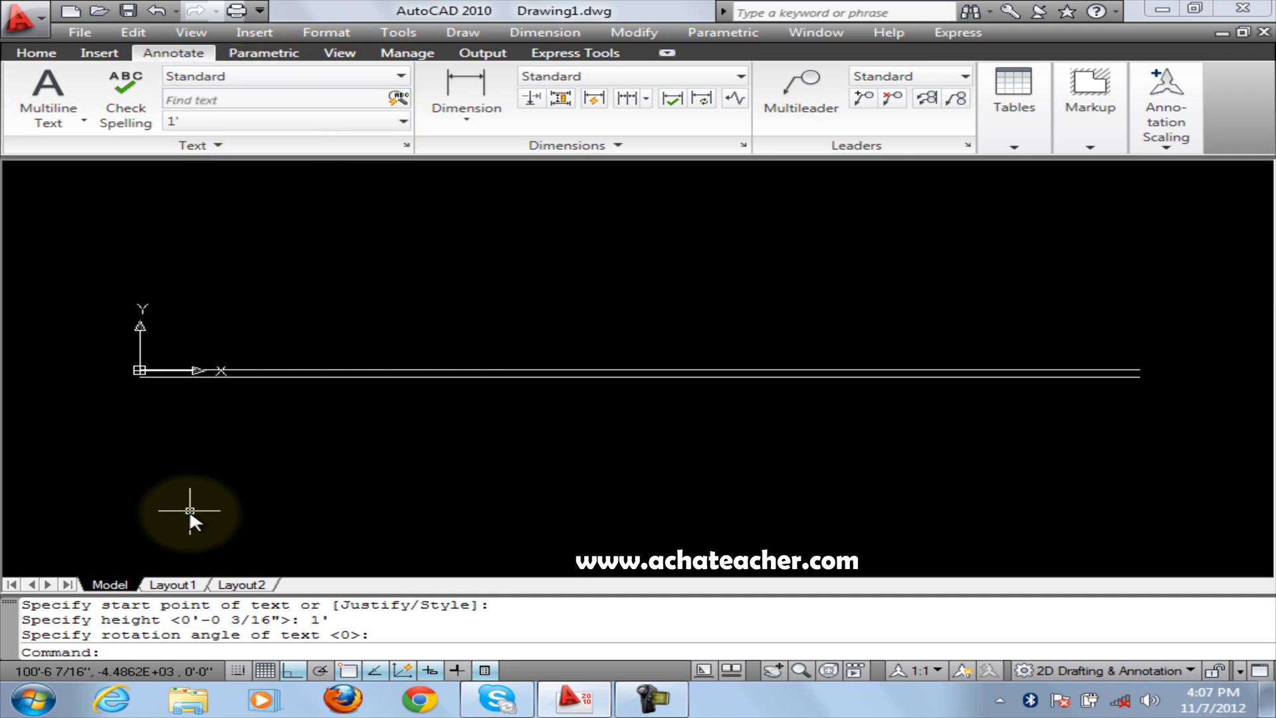
- Switch to Layout1 and examine the road label above the lines at close range
left_click(160, 586)
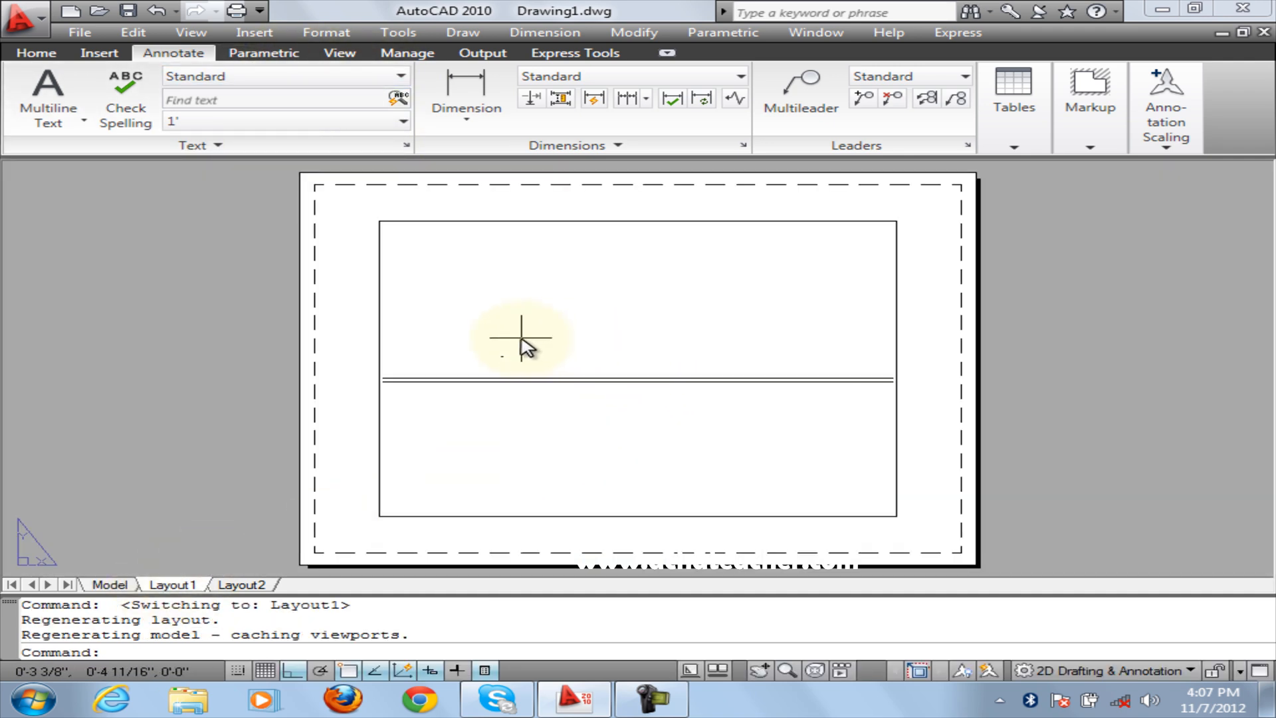
scroll(503, 362, "up", 8)
scroll(494, 364, "up", 6)
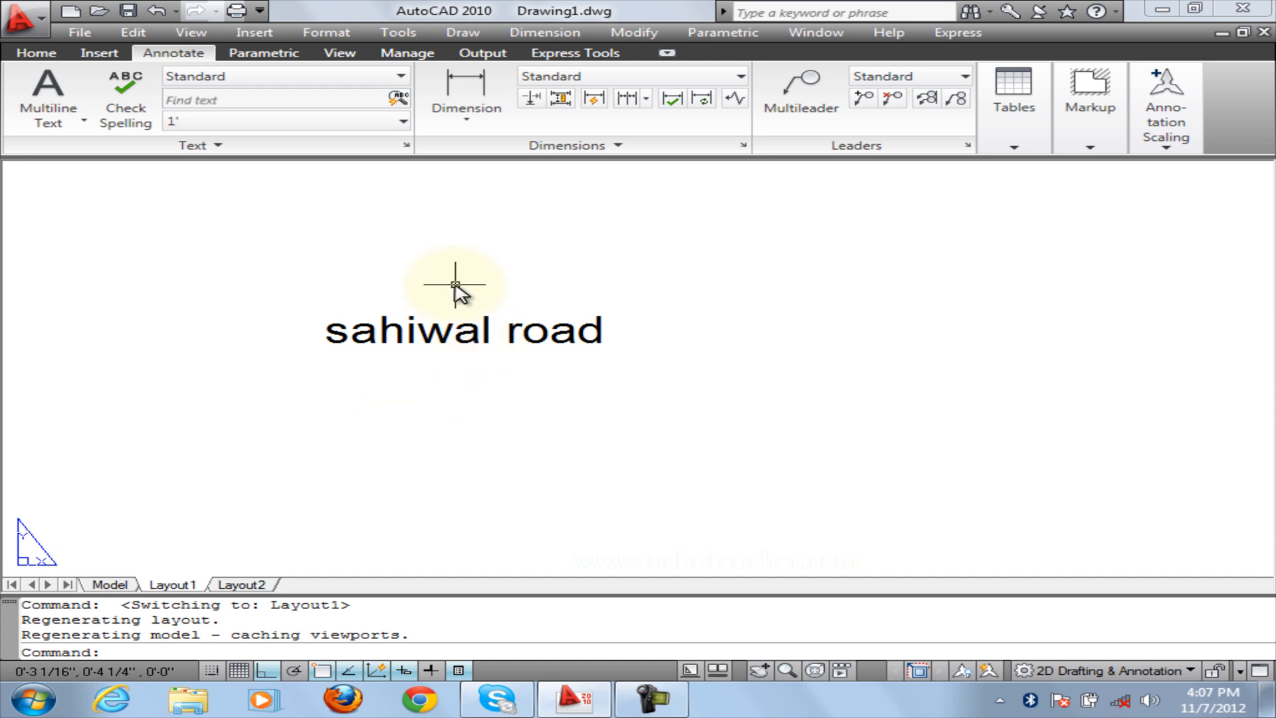
- Examine the whole Layout1 sheet and how the two road lines and label appear in its viewport
scroll(456, 285, "down", 5)
scroll(671, 328, "down", 3)
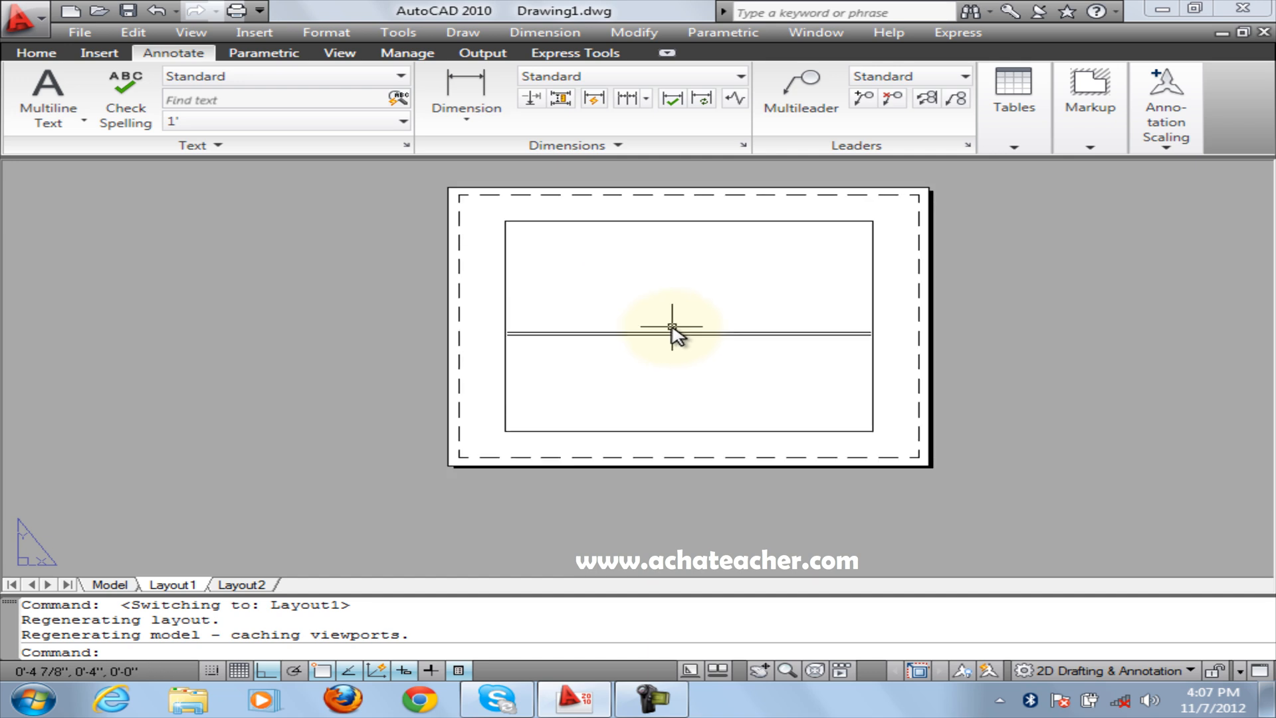
scroll(672, 328, "up", 2)
middle_click_drag(671, 321, 552, 379)
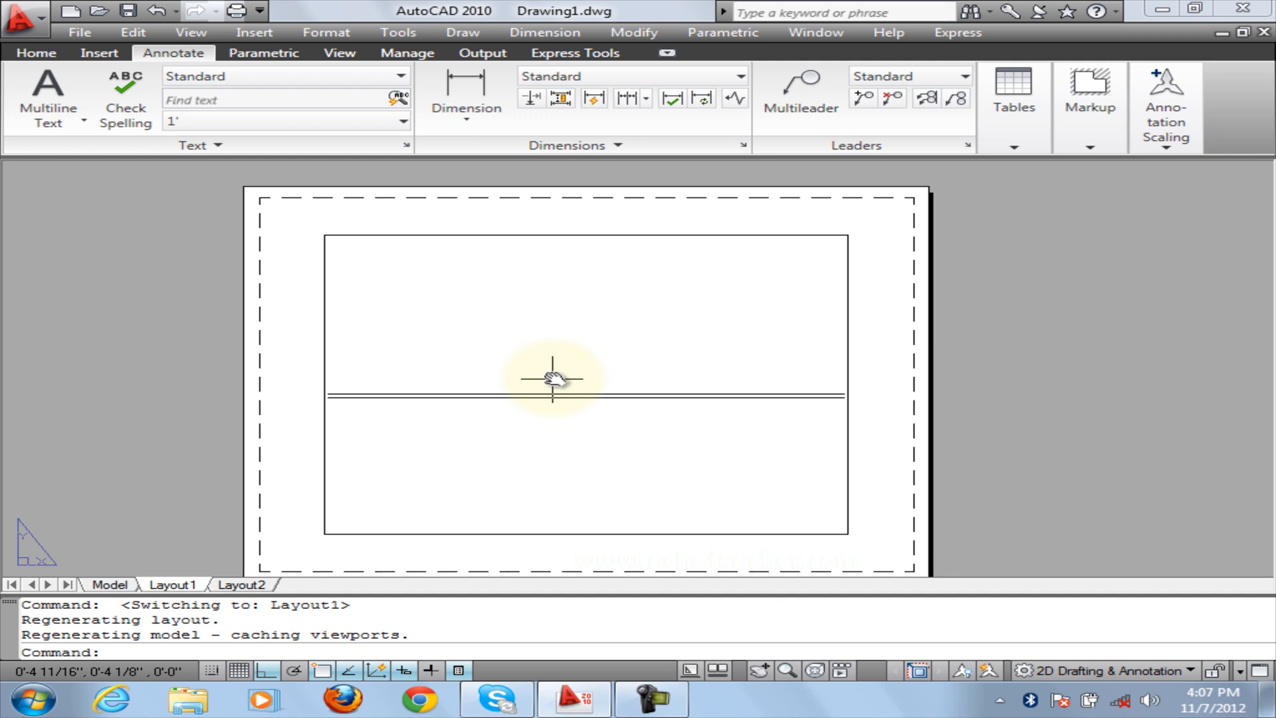
- In model space, add a linear dimension along the full length of the road, placed below the lower line, and inspect it
left_click(109, 584)
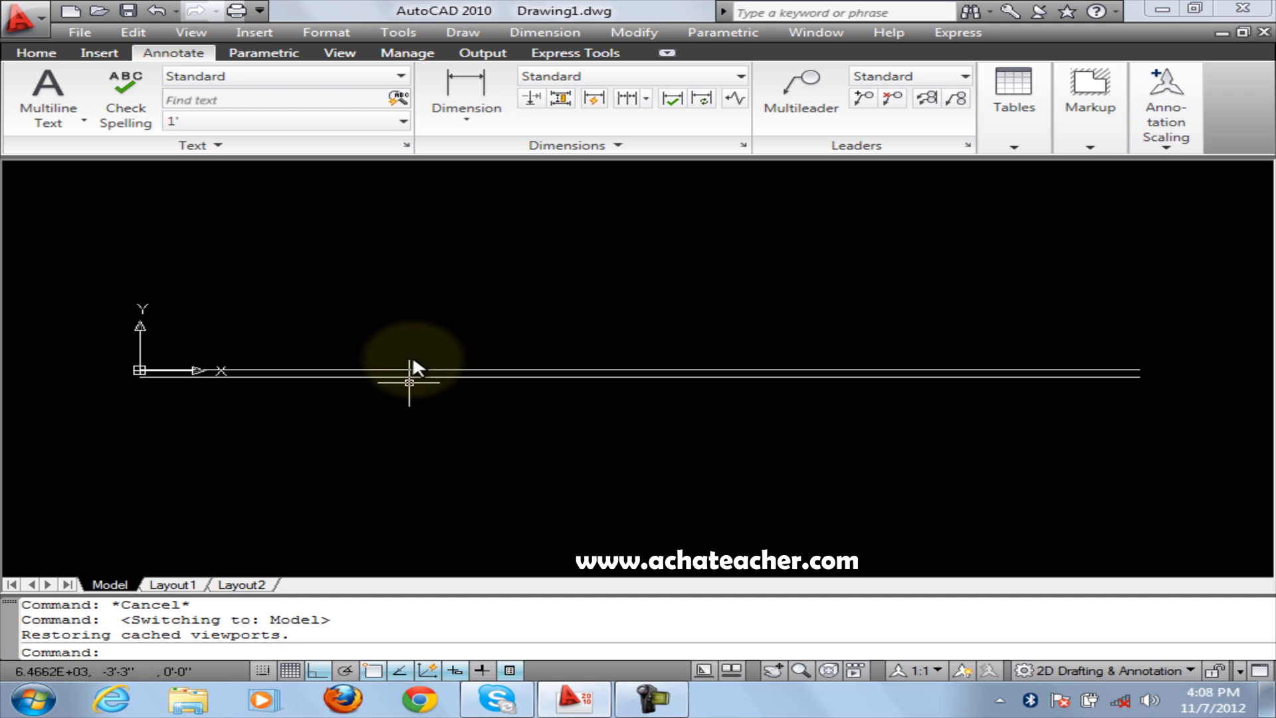
left_click(487, 130)
left_click(458, 144)
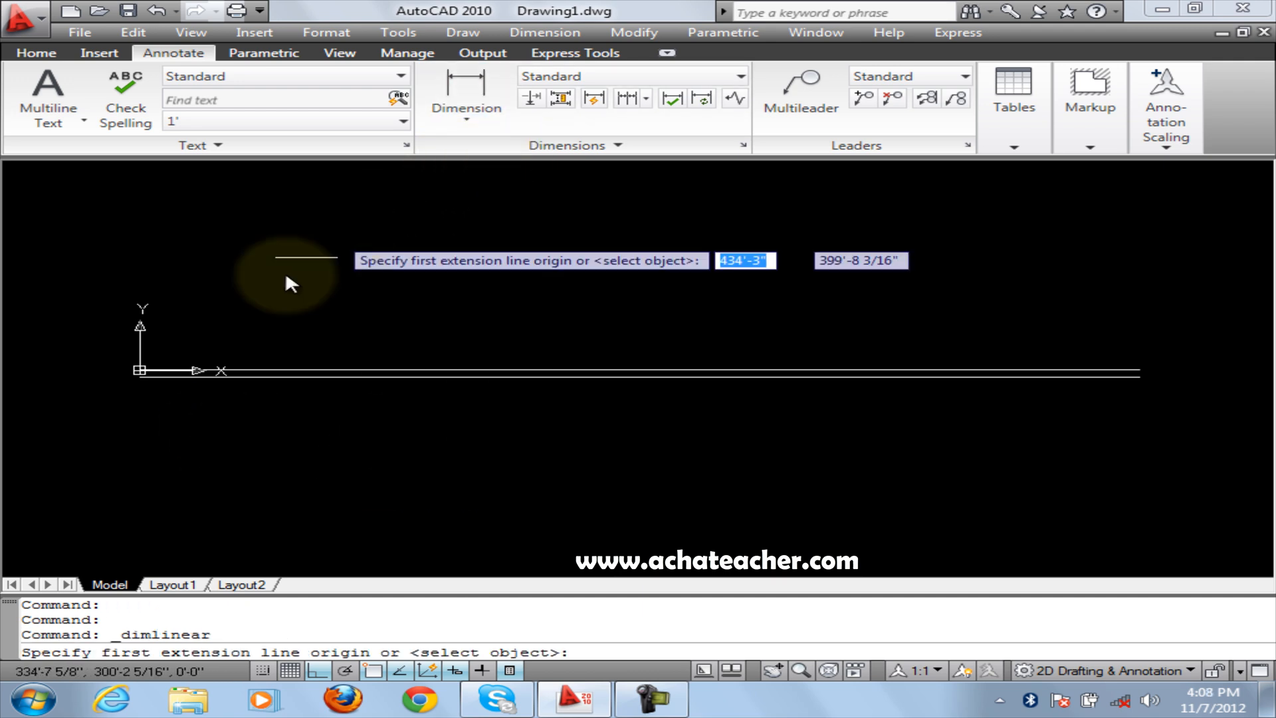
left_click(148, 384)
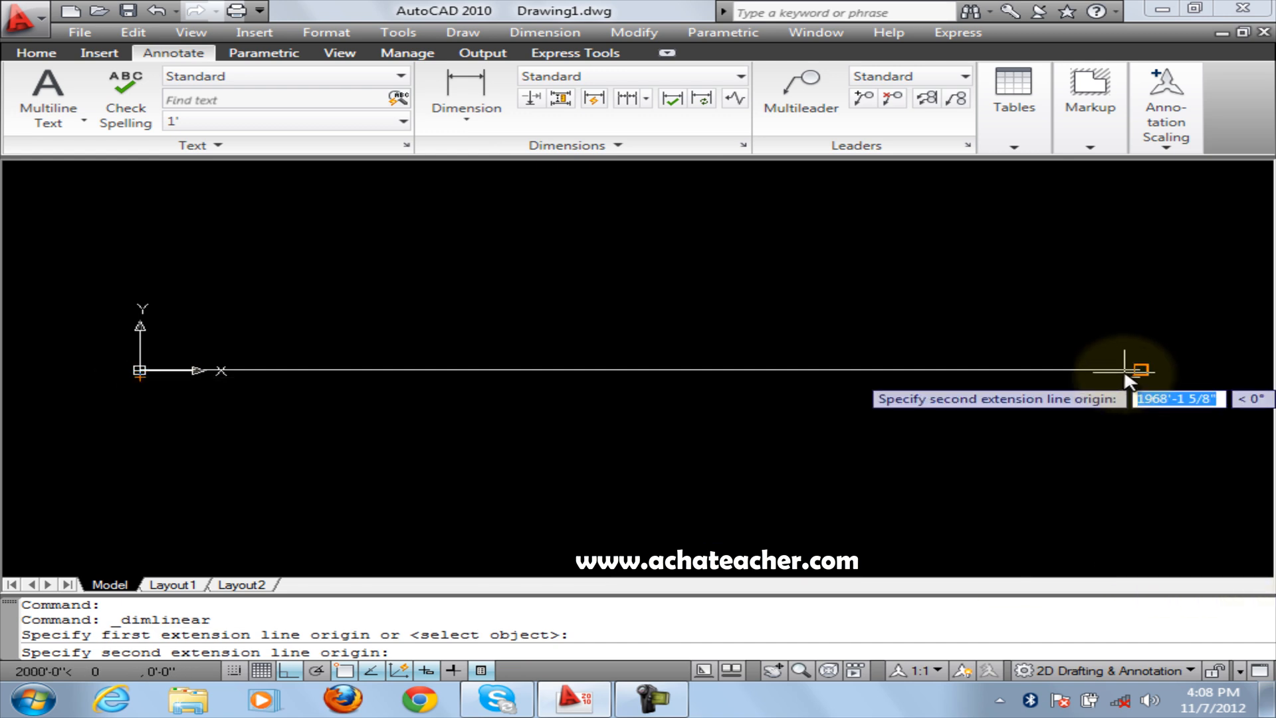
left_click(1140, 376)
left_click(1138, 438)
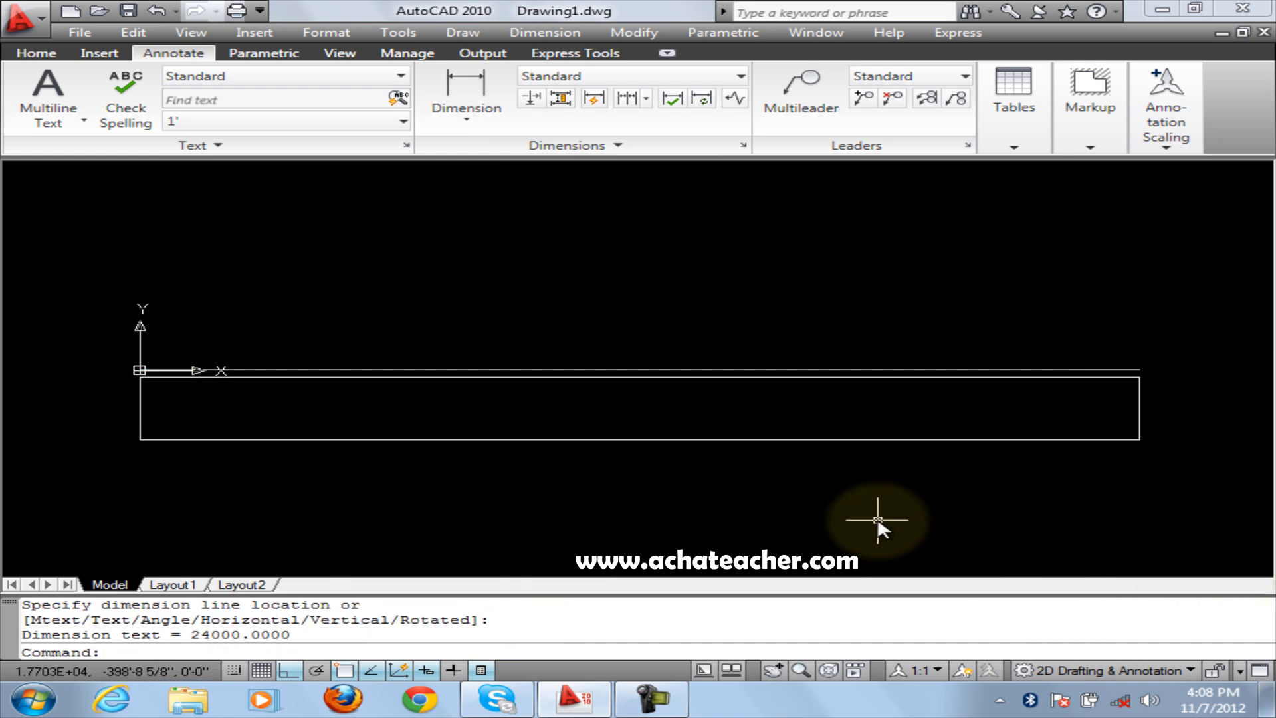
scroll(588, 422, "up", 5)
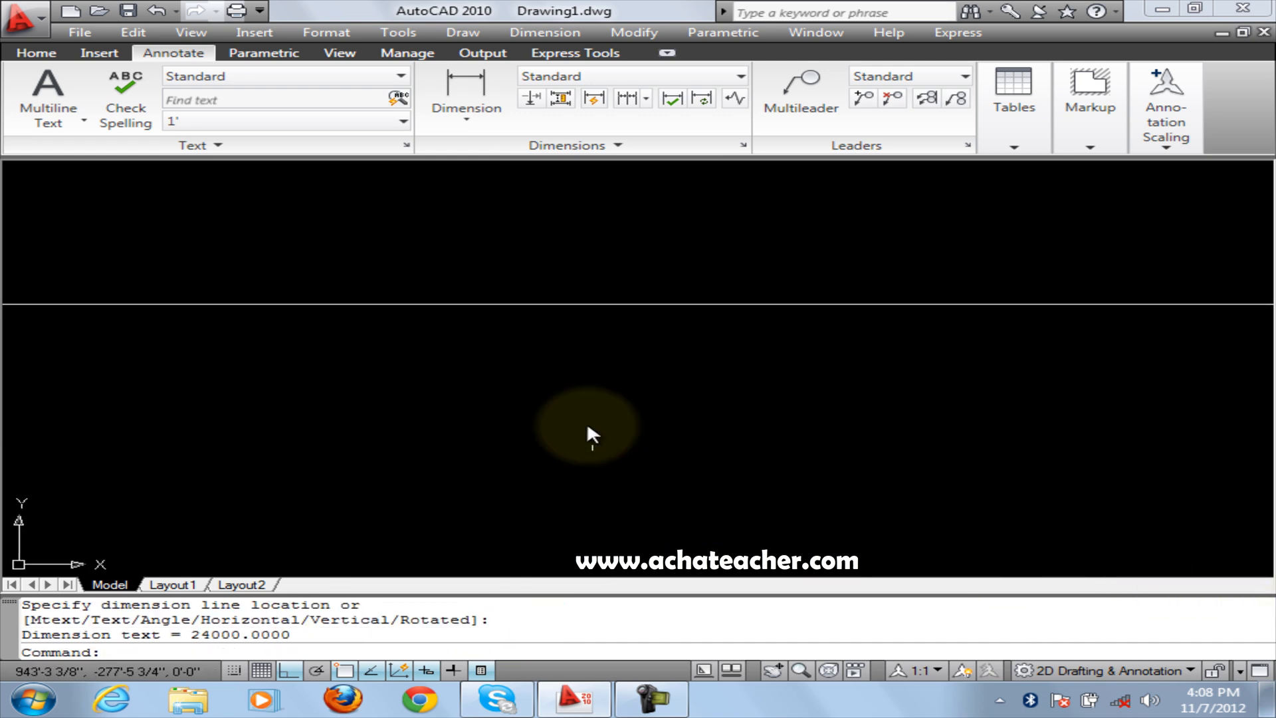
scroll(618, 251, "down", 5)
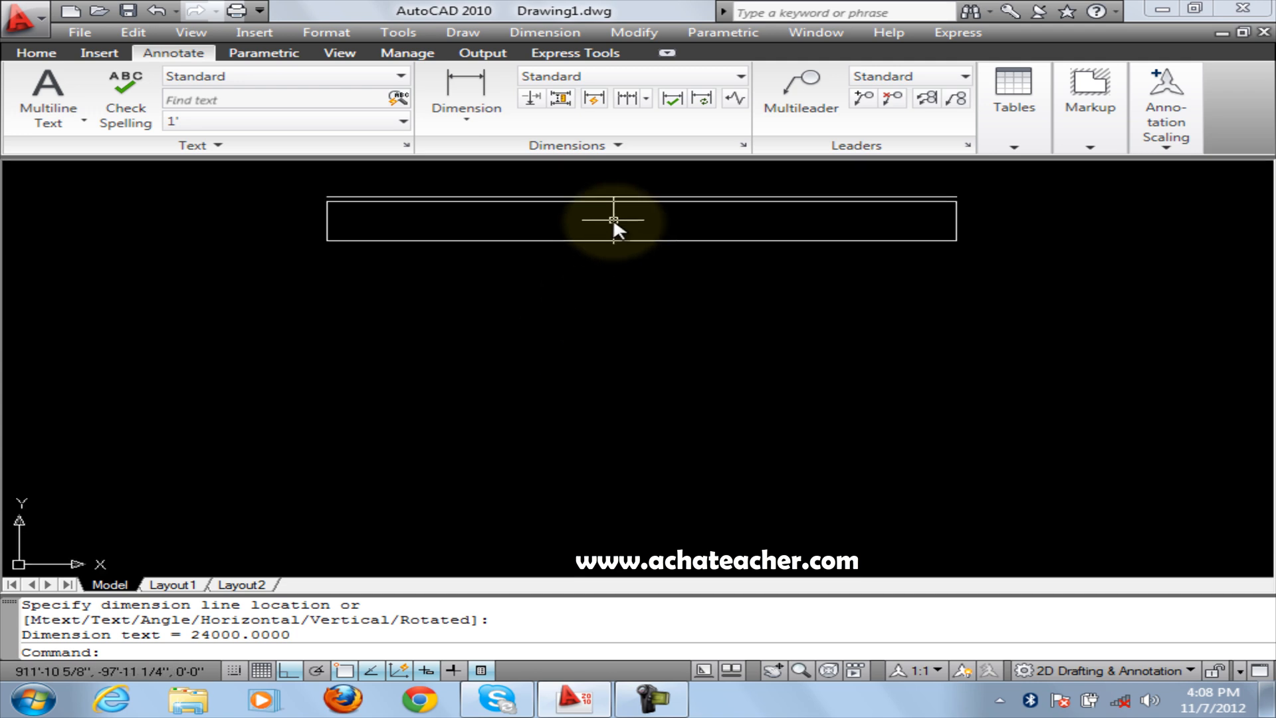
middle_click_drag(618, 220, 536, 321)
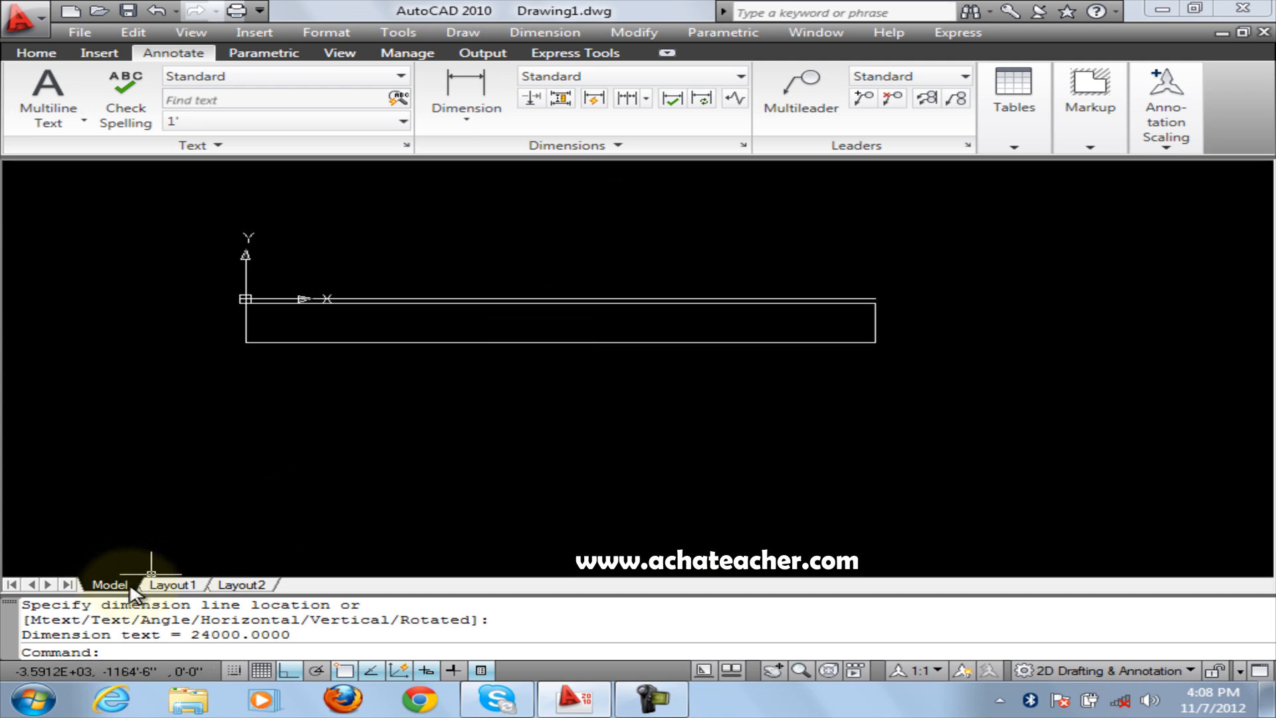
- In Layout1, try the viewport scales 1/16" = 1'-0" and 3/16" = 1'-0", and set the viewport to 1/128" = 1'-0"
left_click(171, 584)
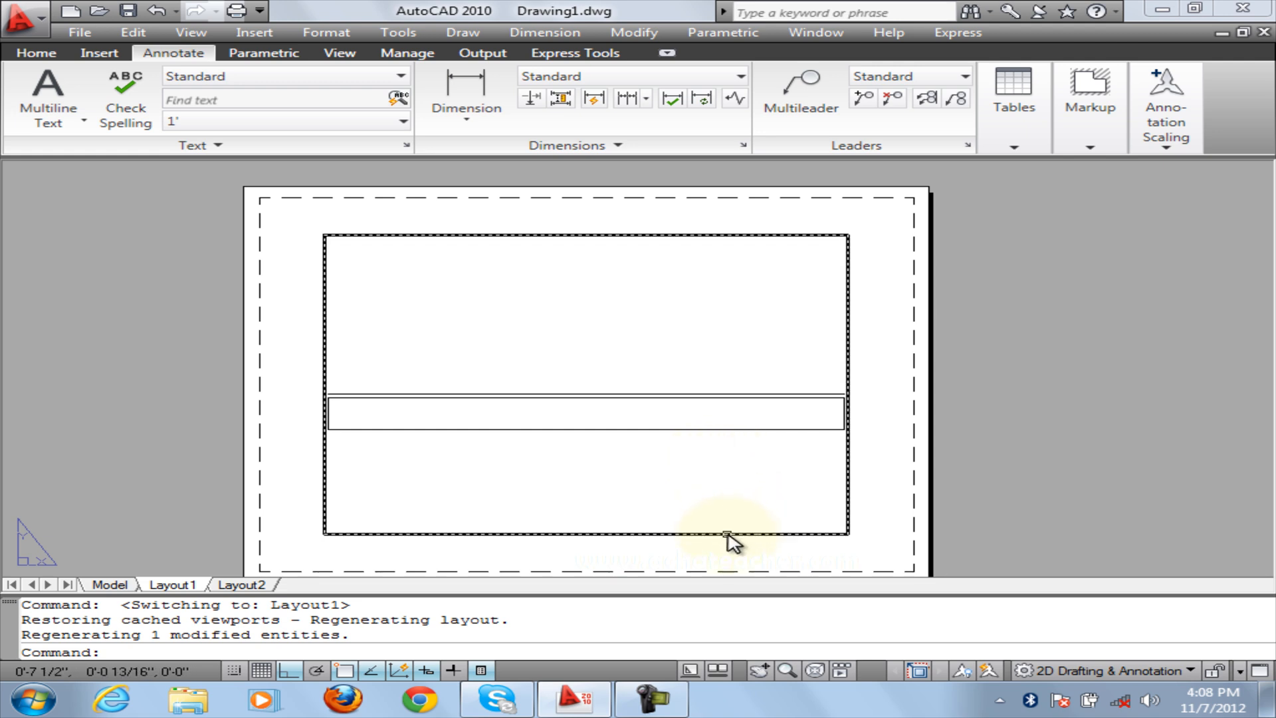
mouse_move(728, 533)
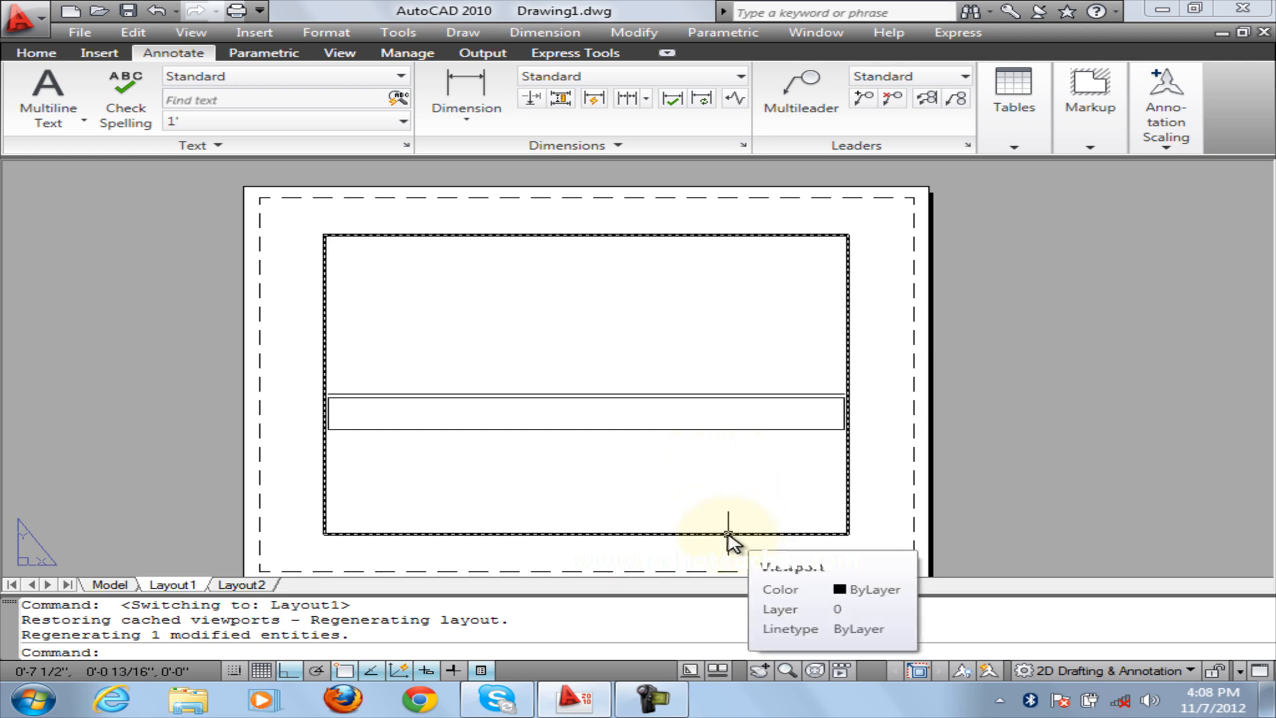
left_click(727, 535)
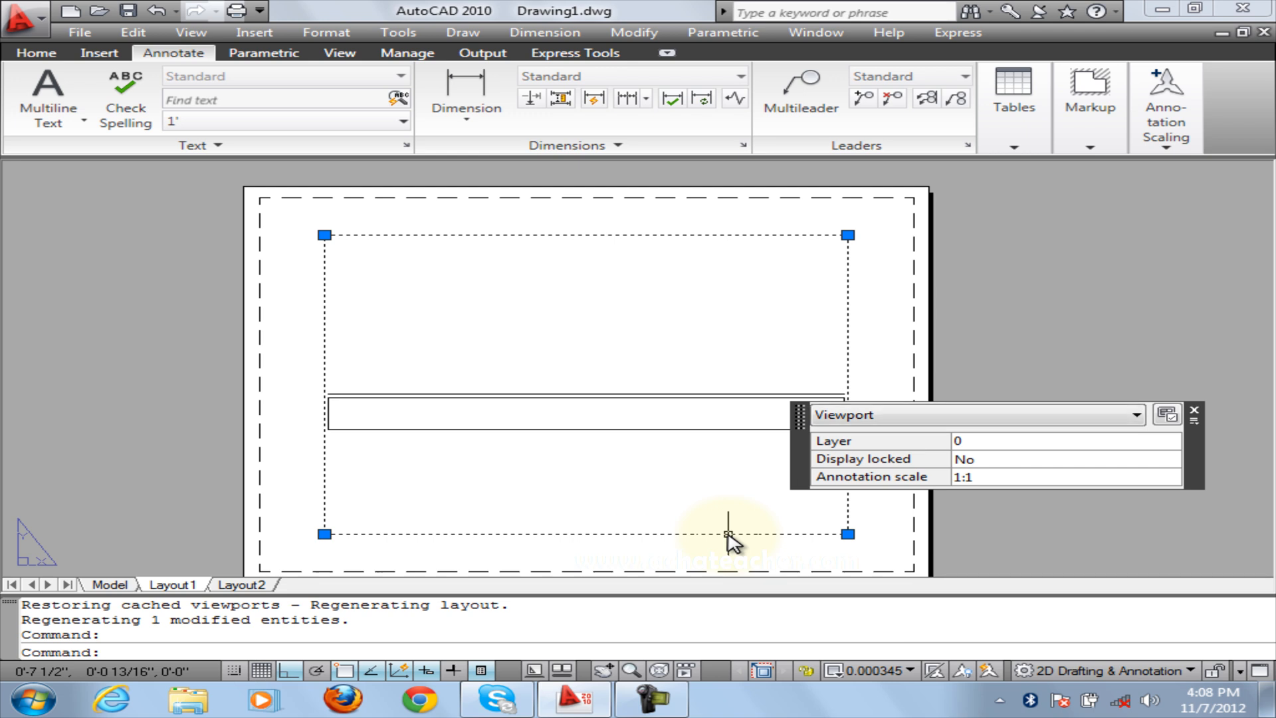
left_click(1195, 411)
left_click(909, 671)
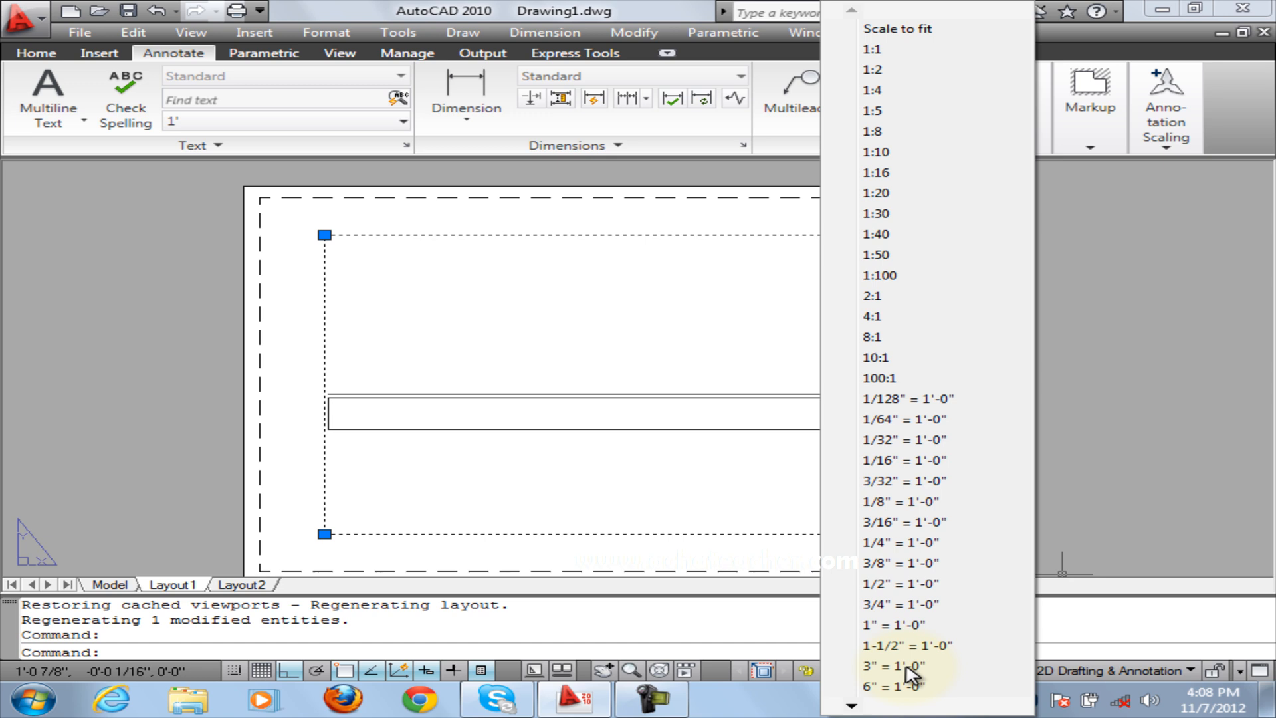
left_click(911, 460)
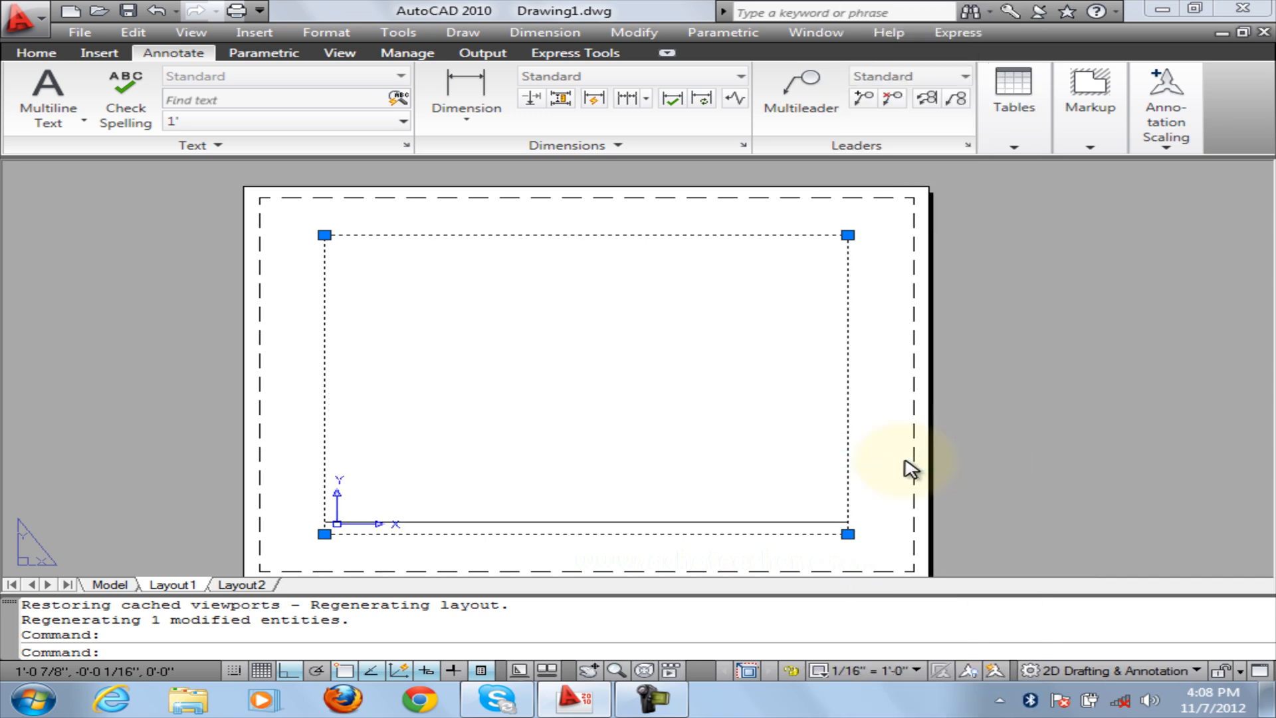
left_click(915, 669)
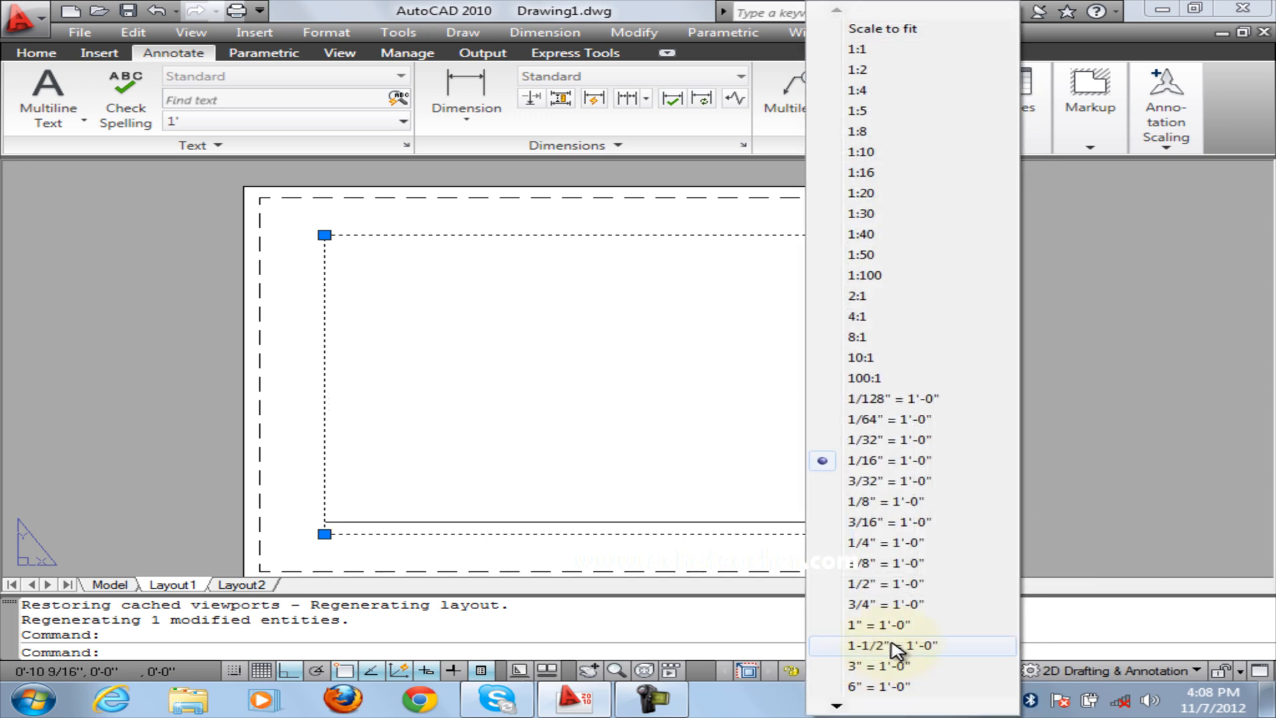
left_click(885, 523)
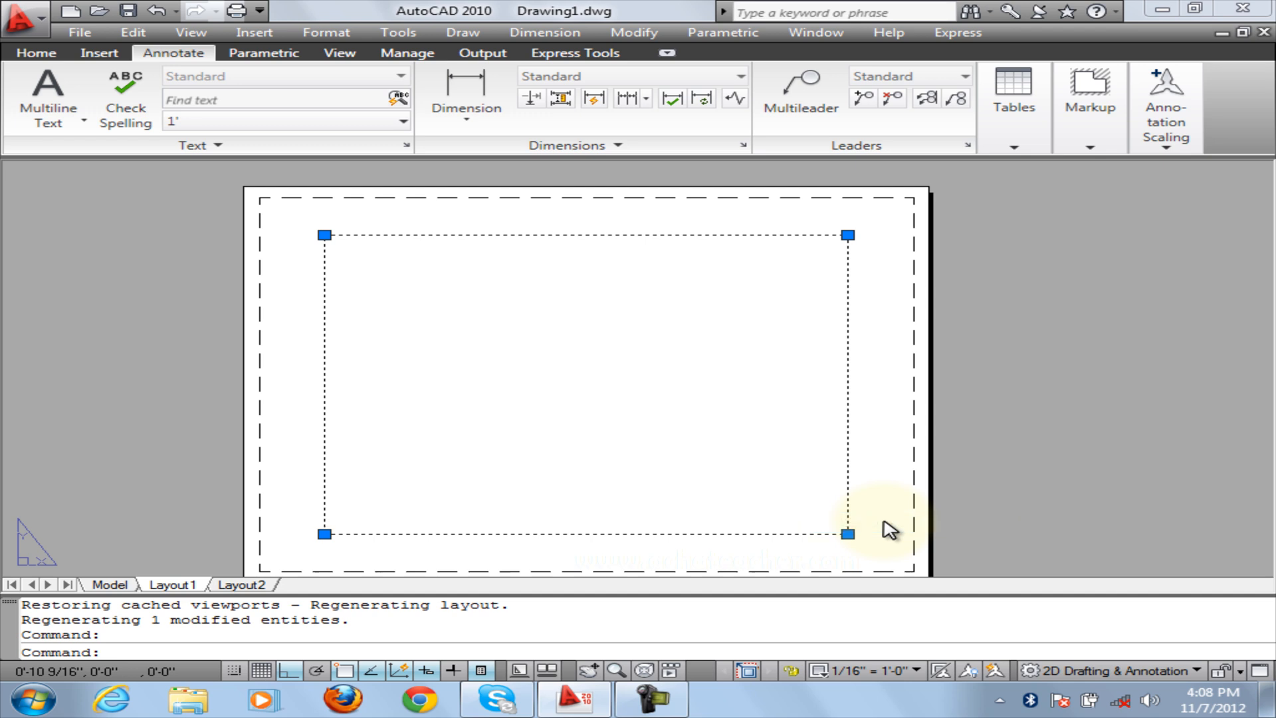
left_click(886, 670)
left_click(889, 399)
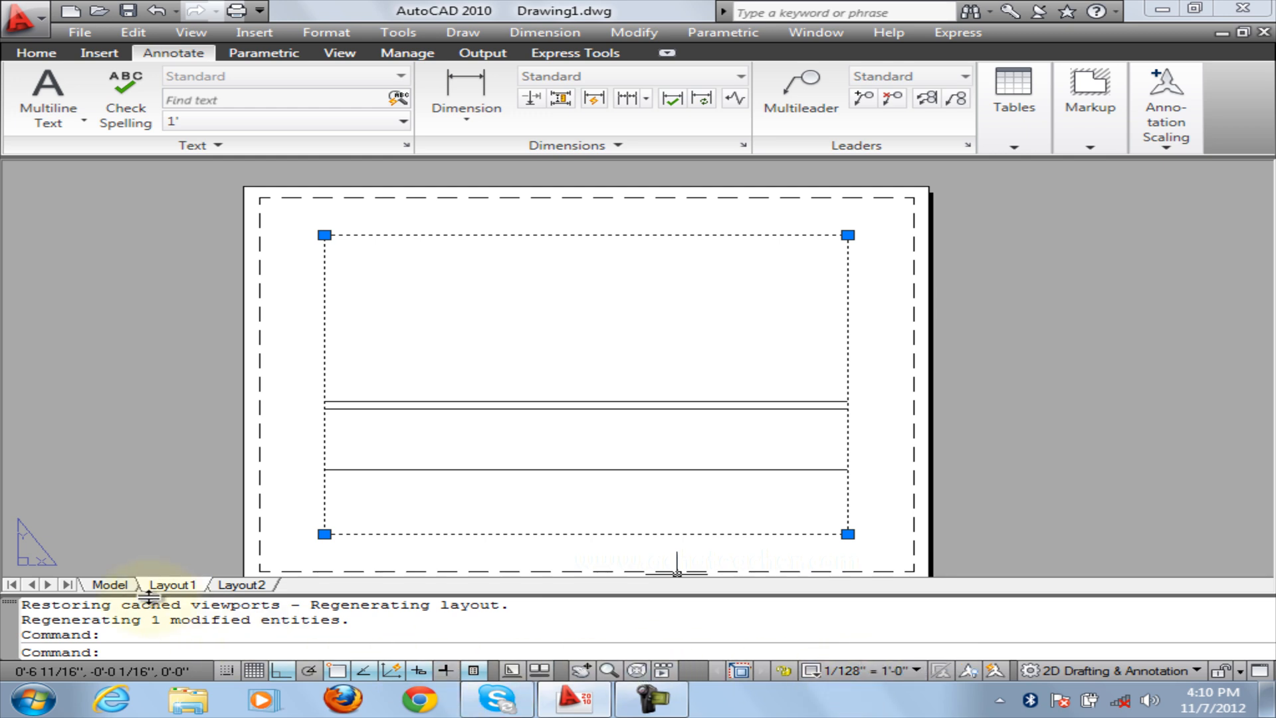
- Start a single-line text in model space with its start point just above the upper road line
left_click(110, 586)
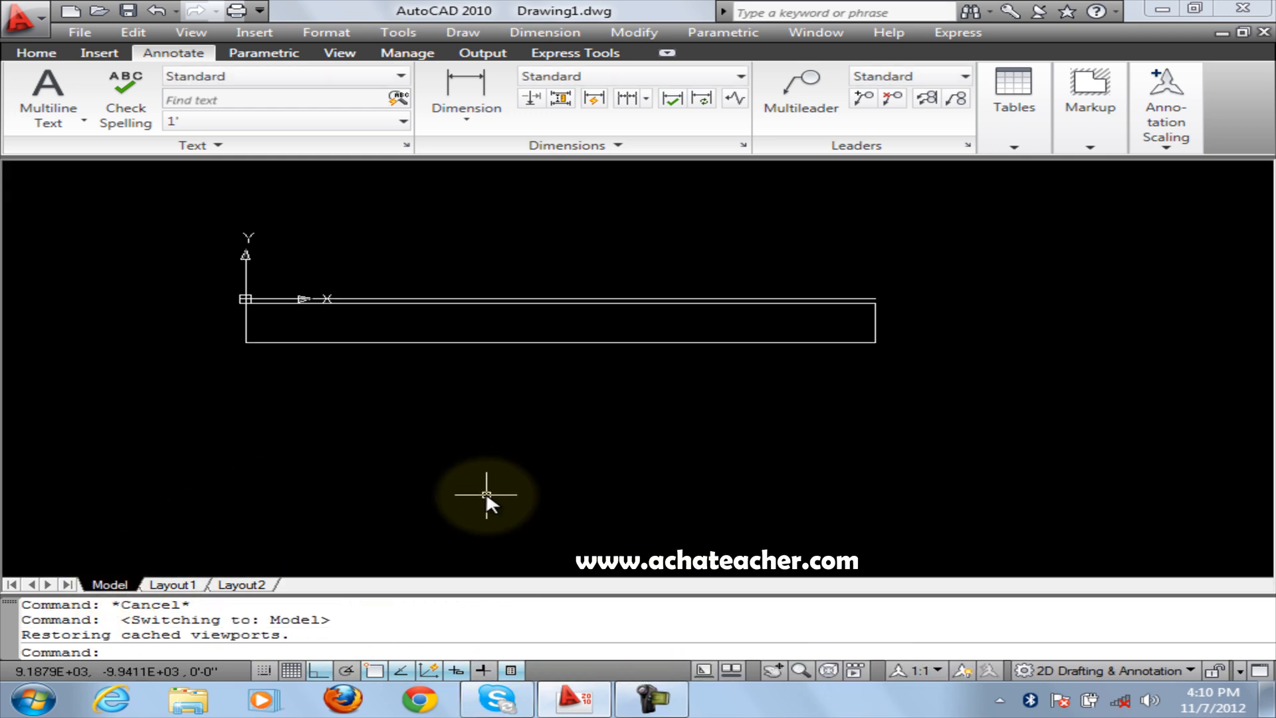
left_click(50, 120)
left_click(93, 190)
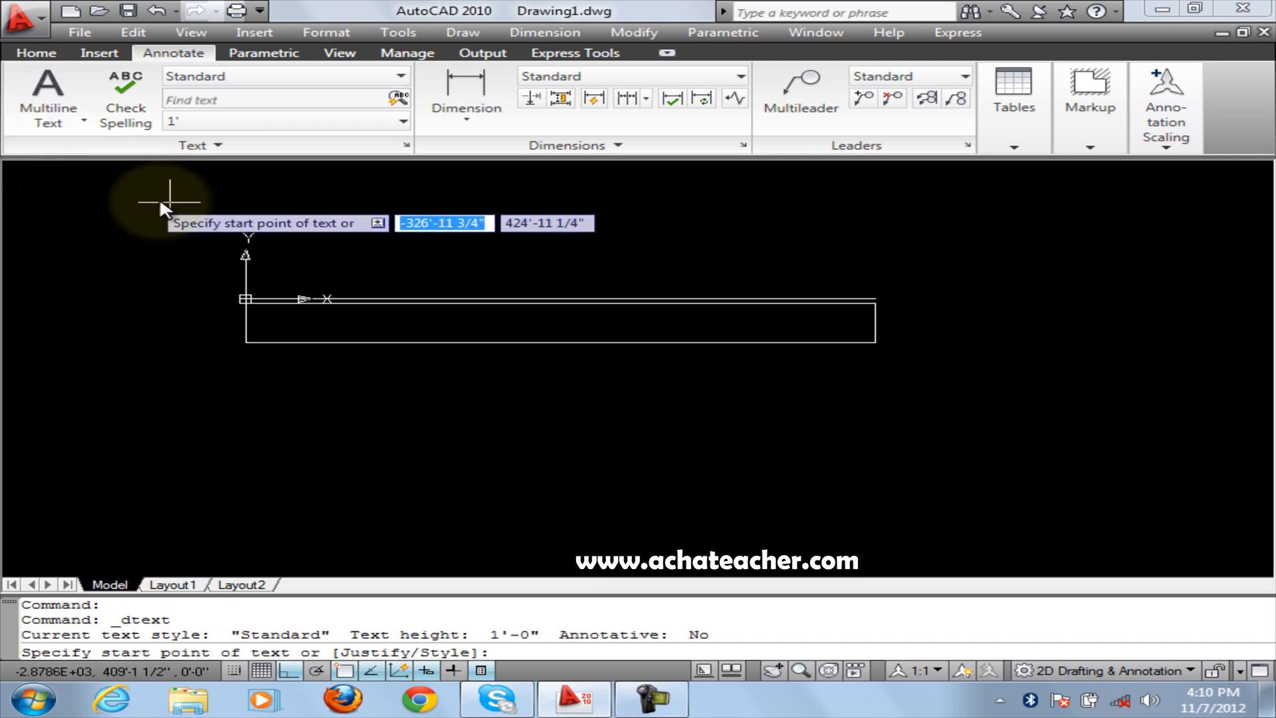
left_click(495, 292)
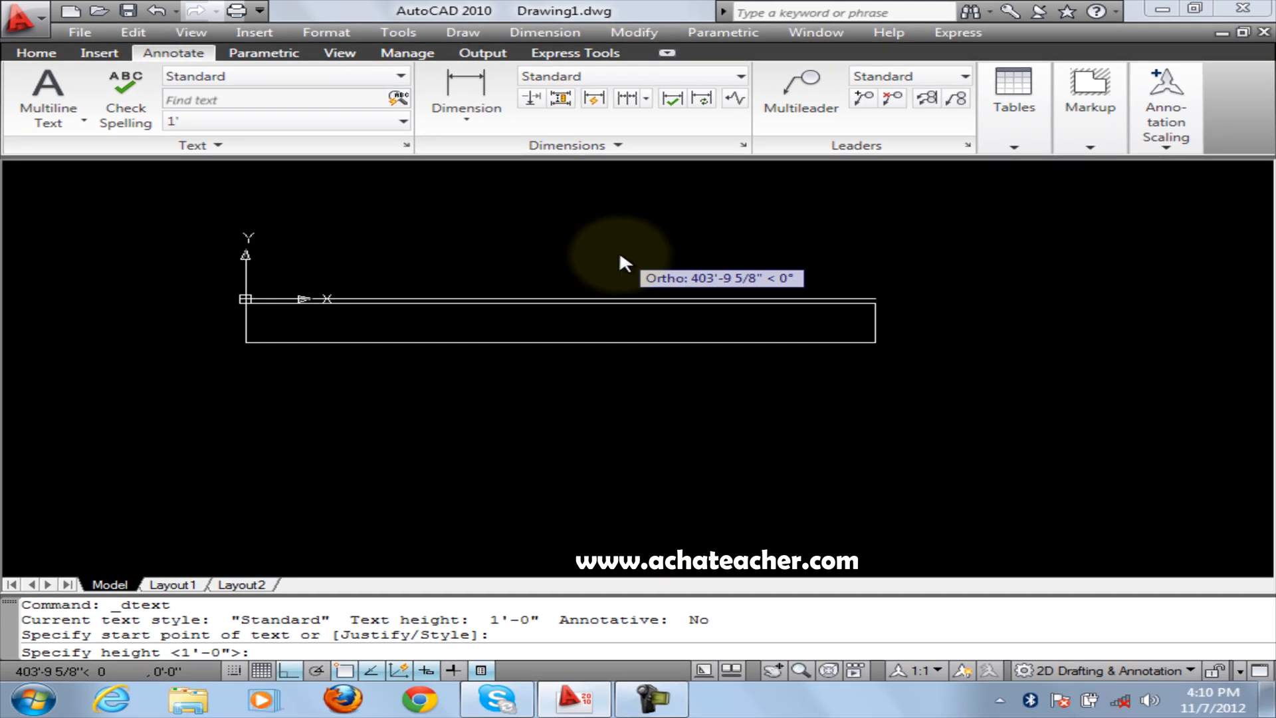
- Calculate the viewport's scale factor as 128*12 in QuickCalc while the text height is being requested
key("ctrl+8")
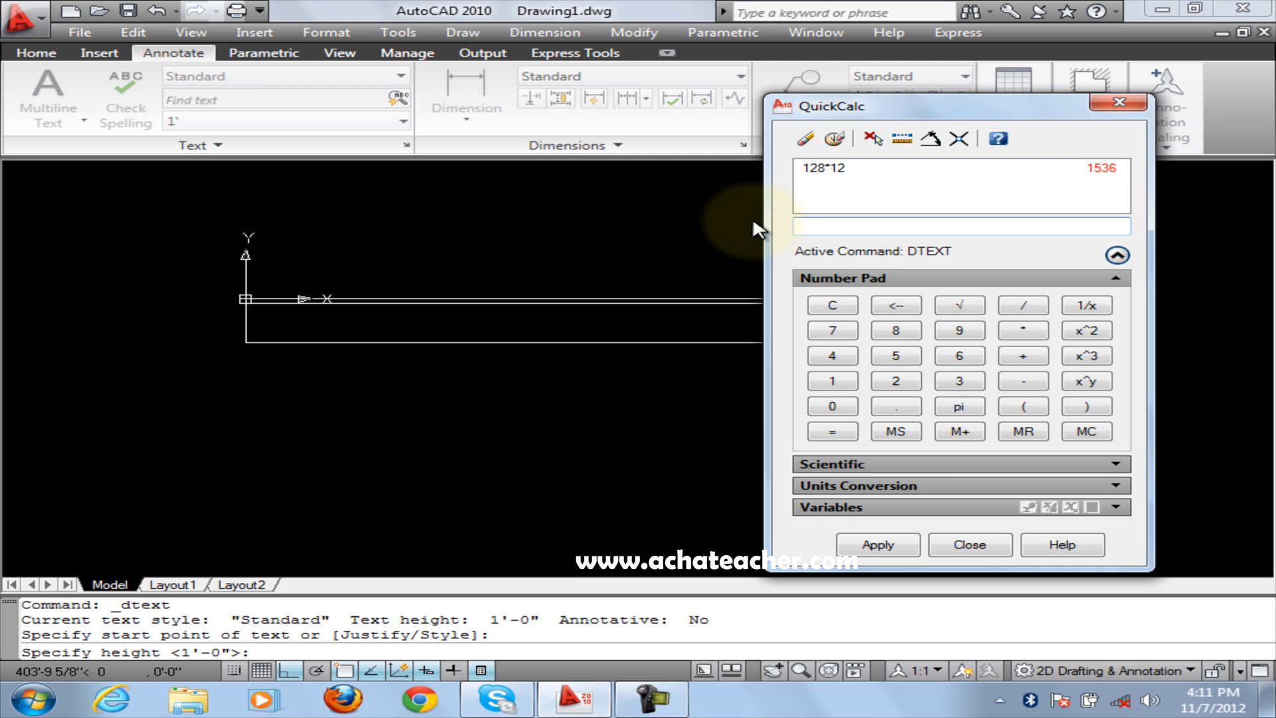
left_click(832, 381)
left_click(897, 384)
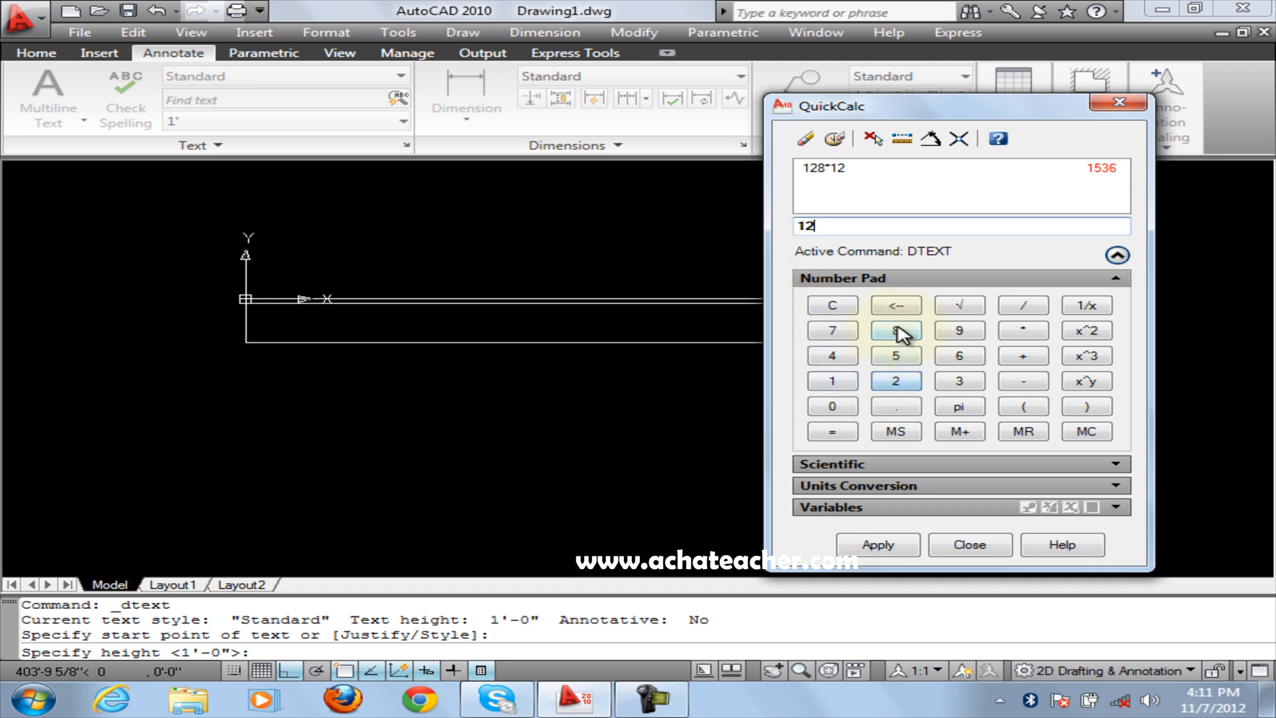
left_click(898, 333)
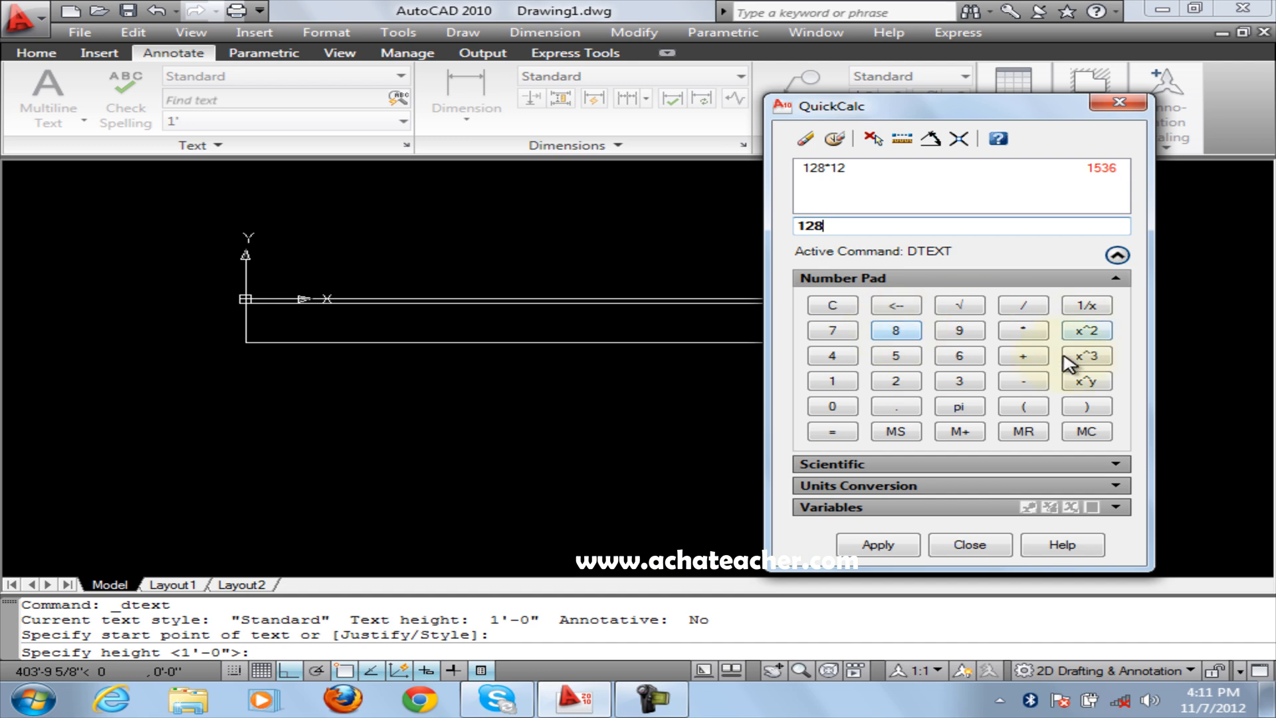
left_click(1023, 331)
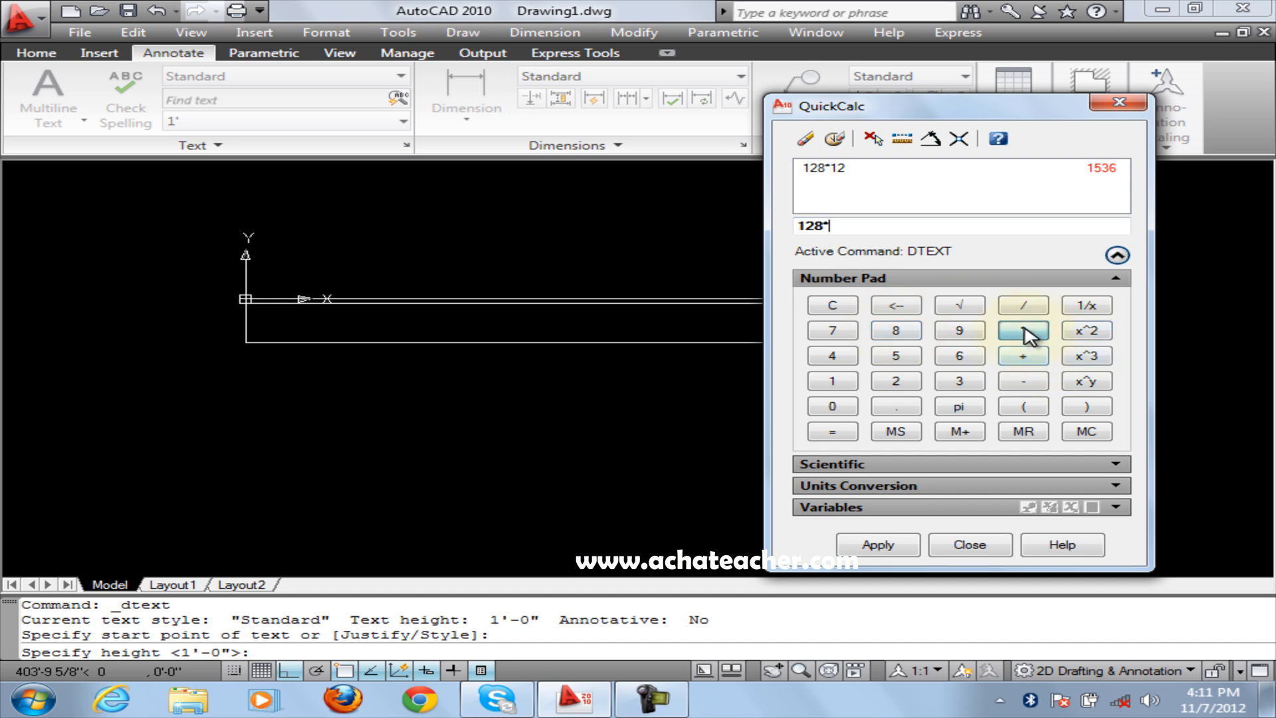
left_click(833, 381)
left_click(884, 388)
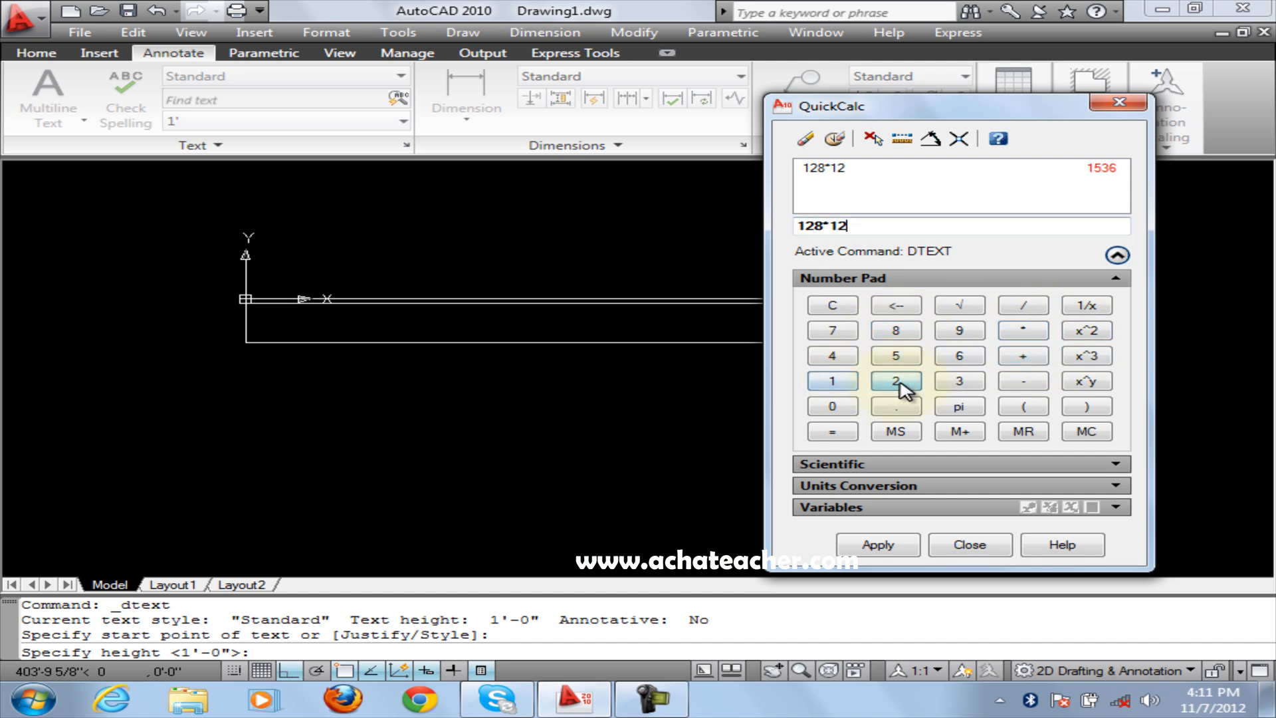
left_click(851, 432)
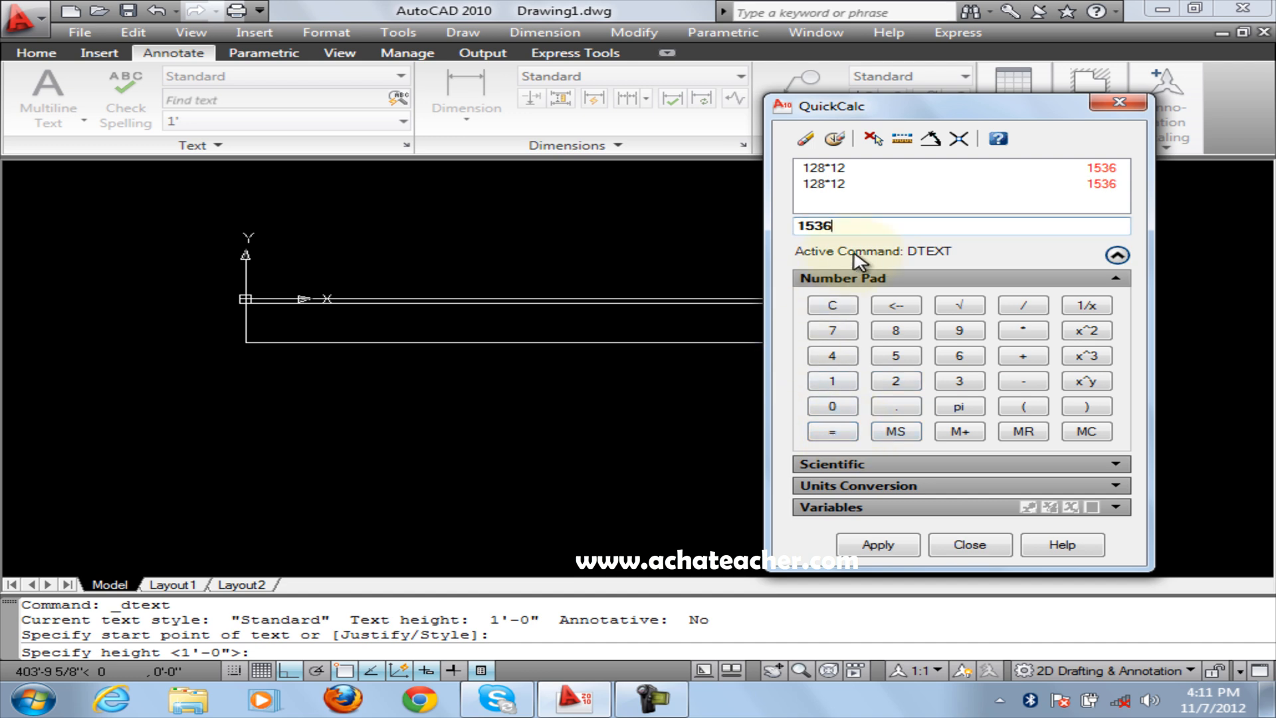
- Multiply the calculated scale factor by 1/8" and apply the resulting 16' as the text height
type("*")
left_click(827, 385)
left_click(1023, 305)
left_click(901, 334)
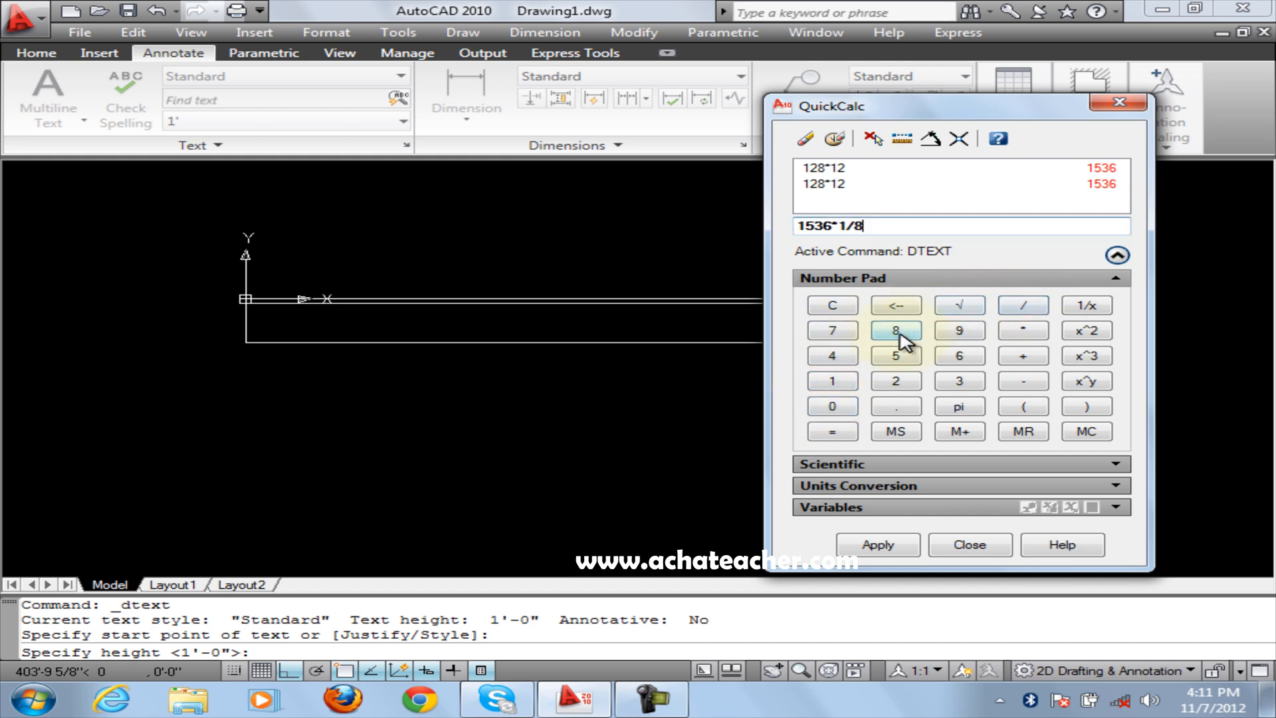
type("\"")
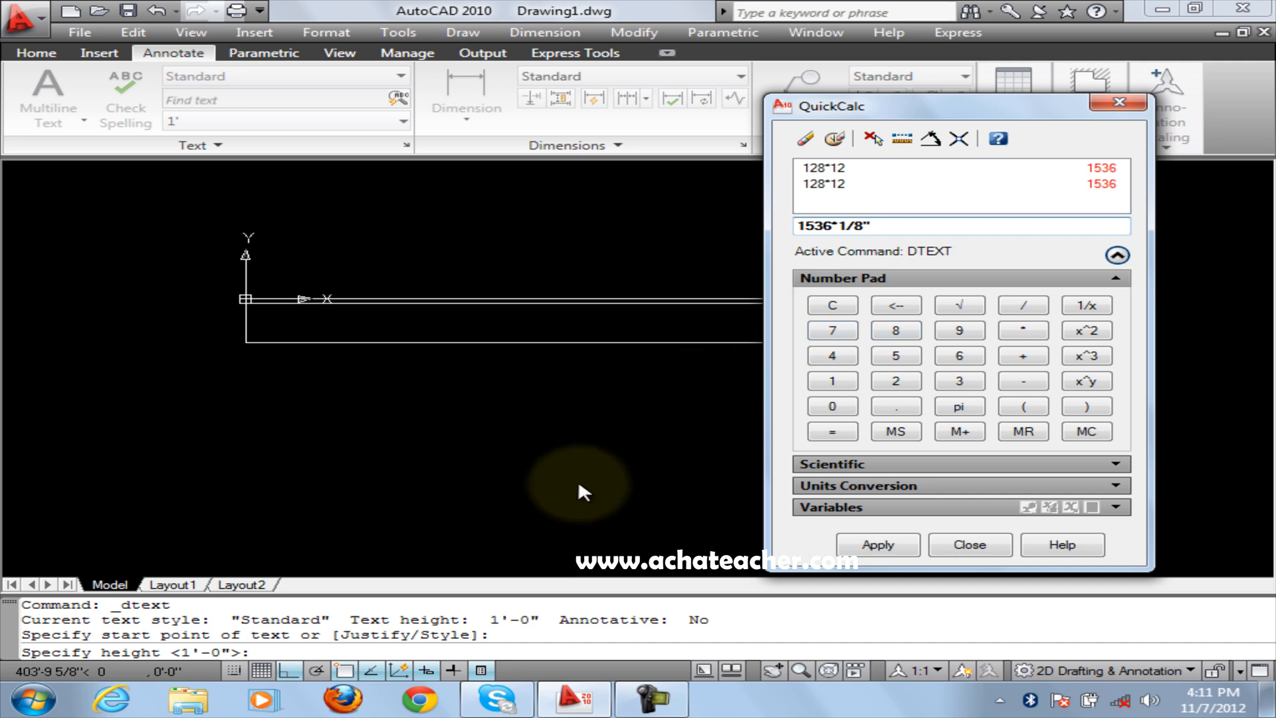
key("Return")
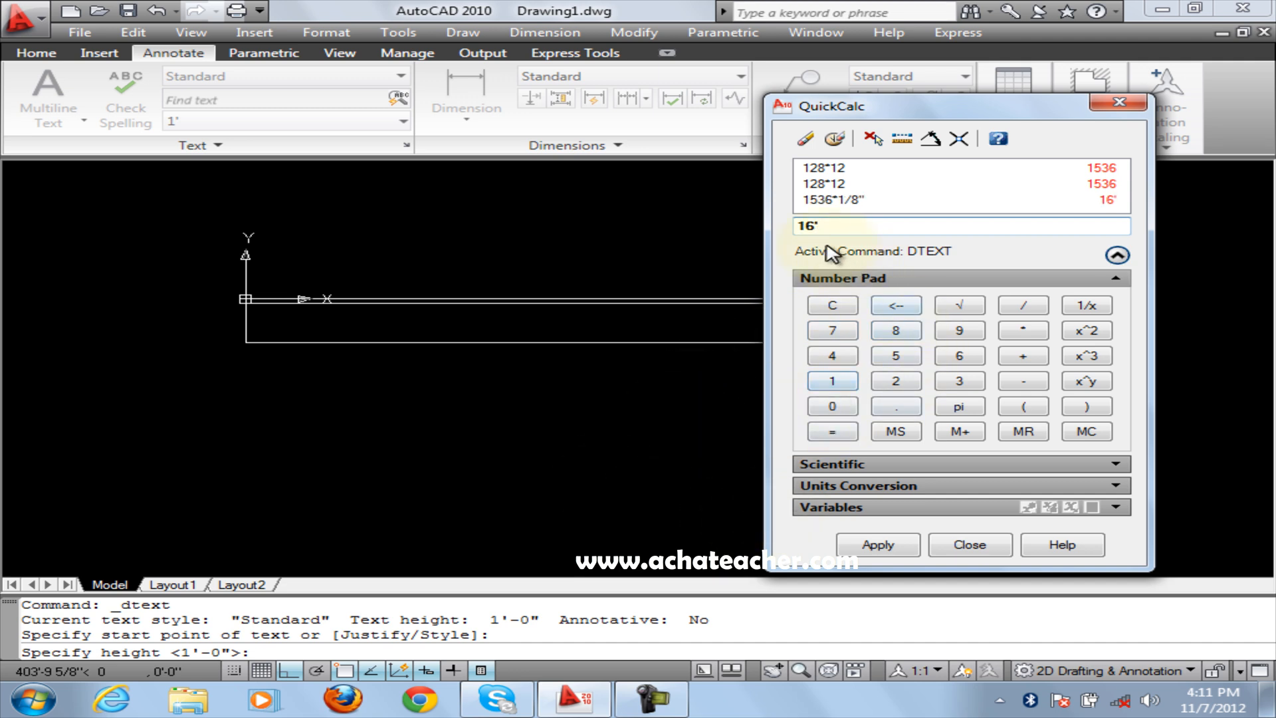
left_click(813, 226)
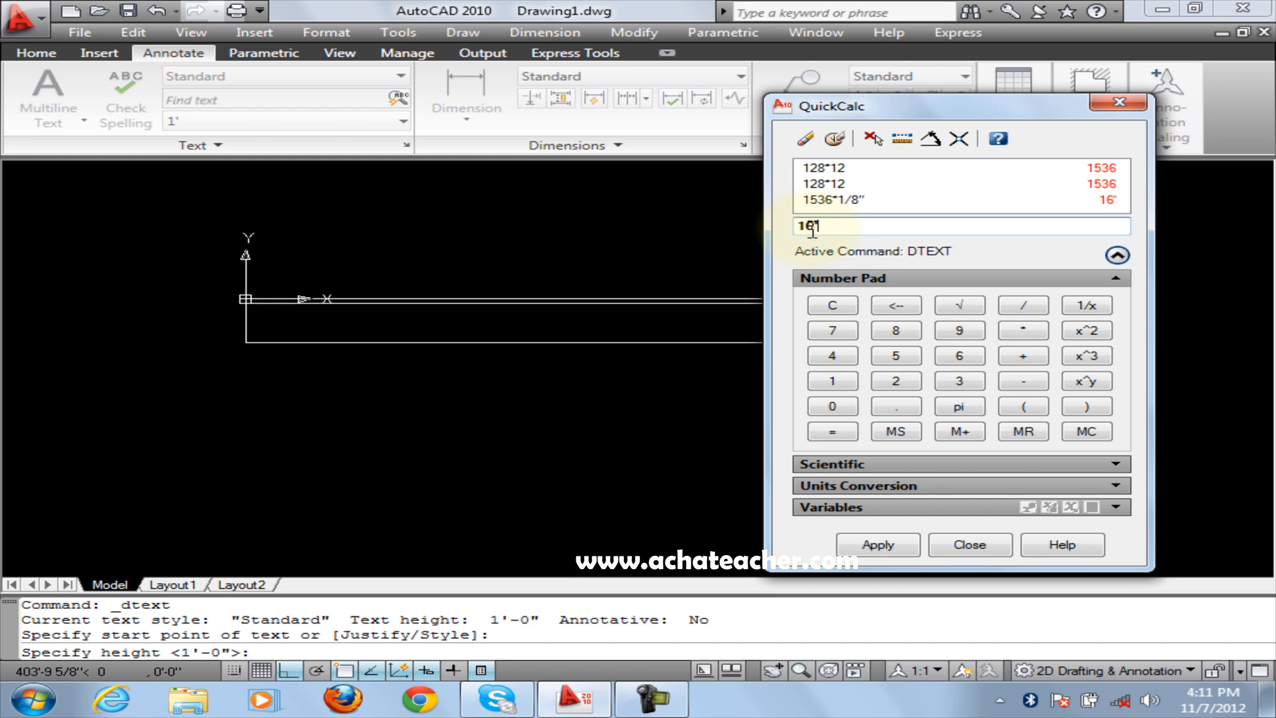
left_click(885, 546)
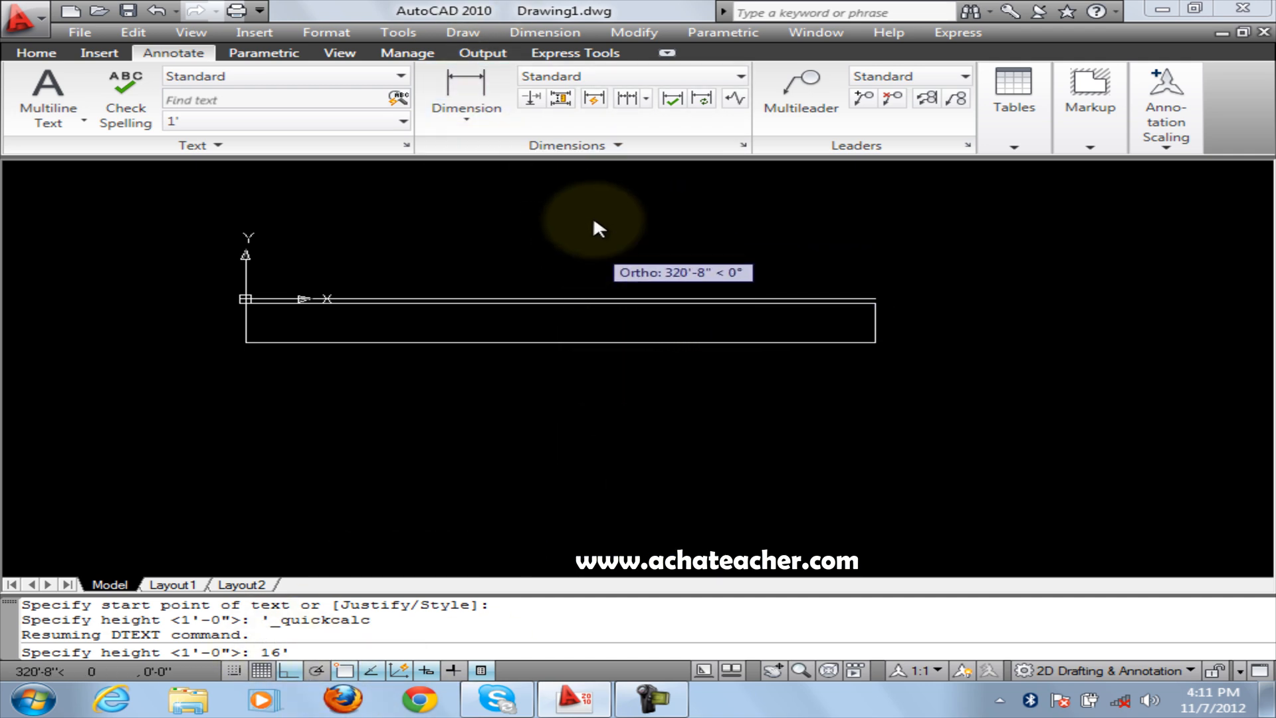
key("Return")
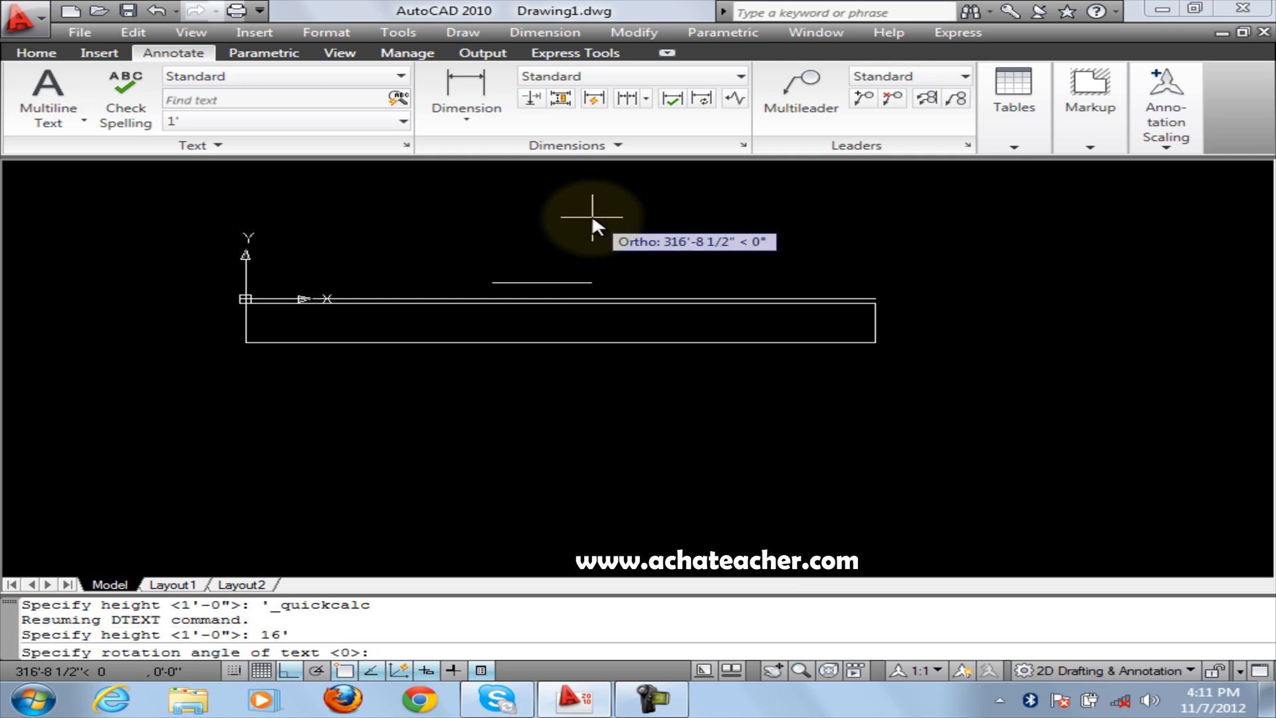
- Keep the text rotation at 0 and enter "sahiwal road" as the label above the road
key("Return")
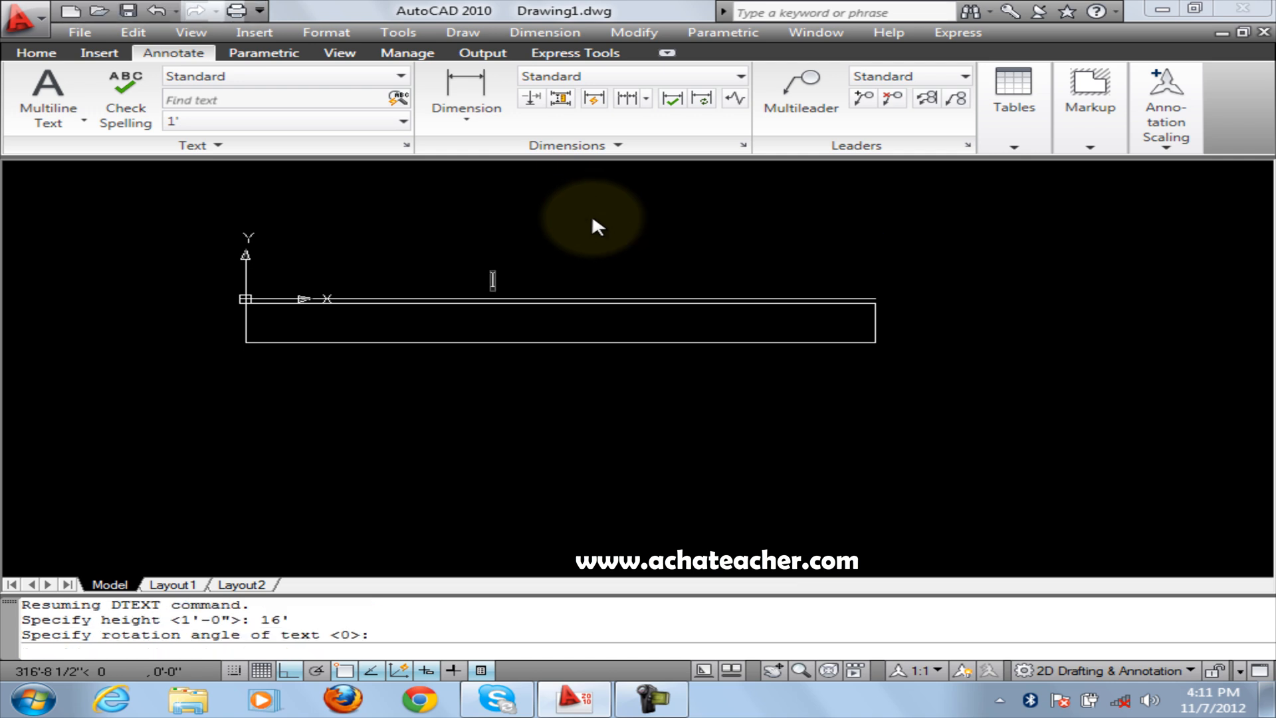
type("sahiwal road")
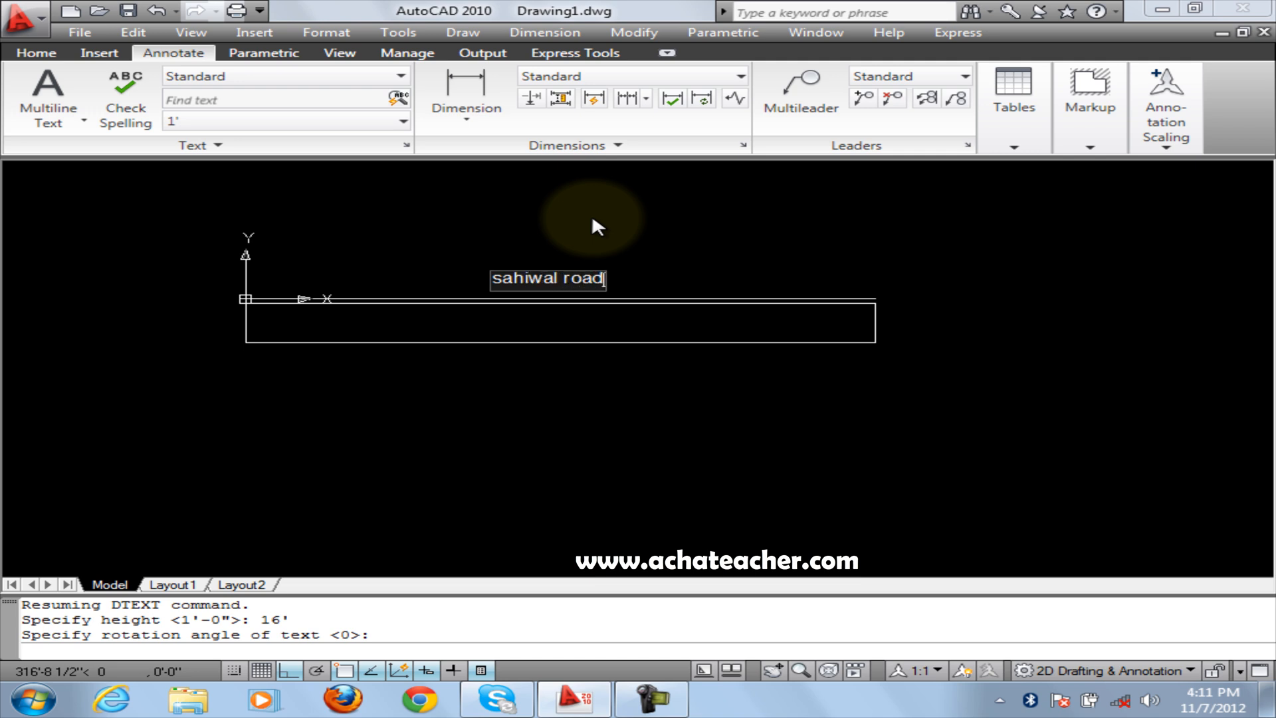
key("Return")
key("Return")
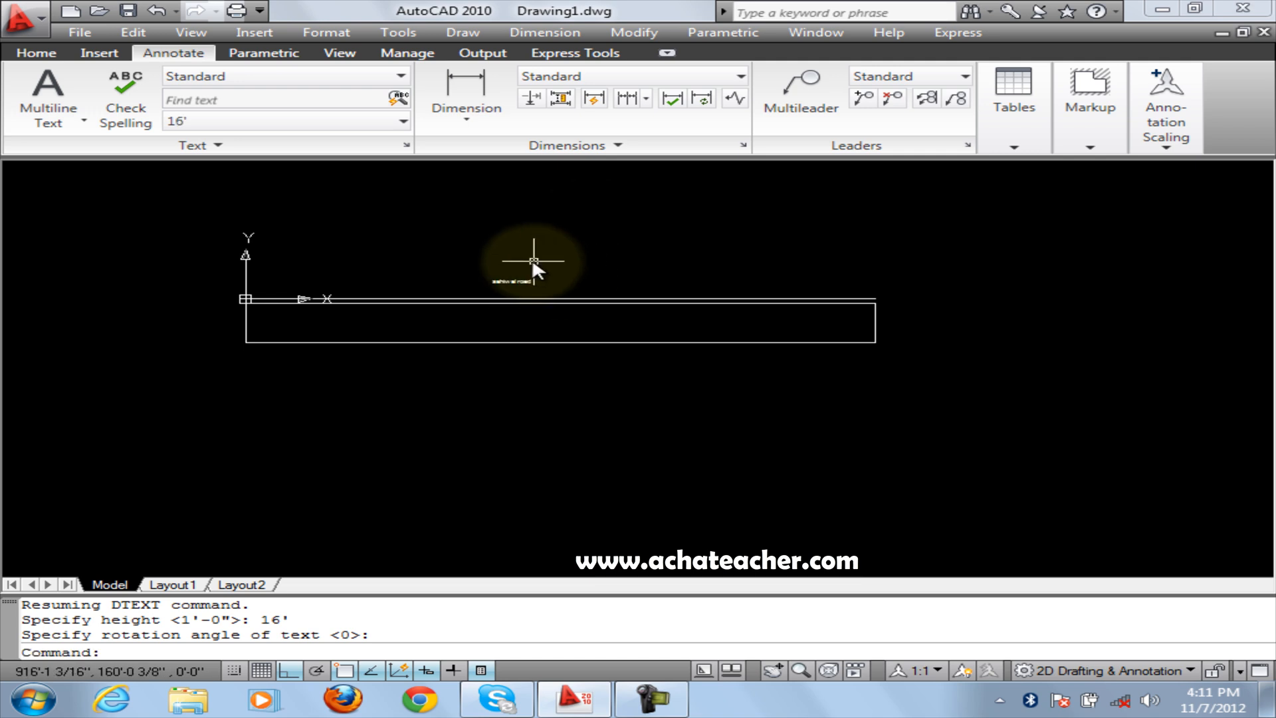
- Check the road label on Layout1, and start another single-line text in model space to the right of that label
left_click(169, 585)
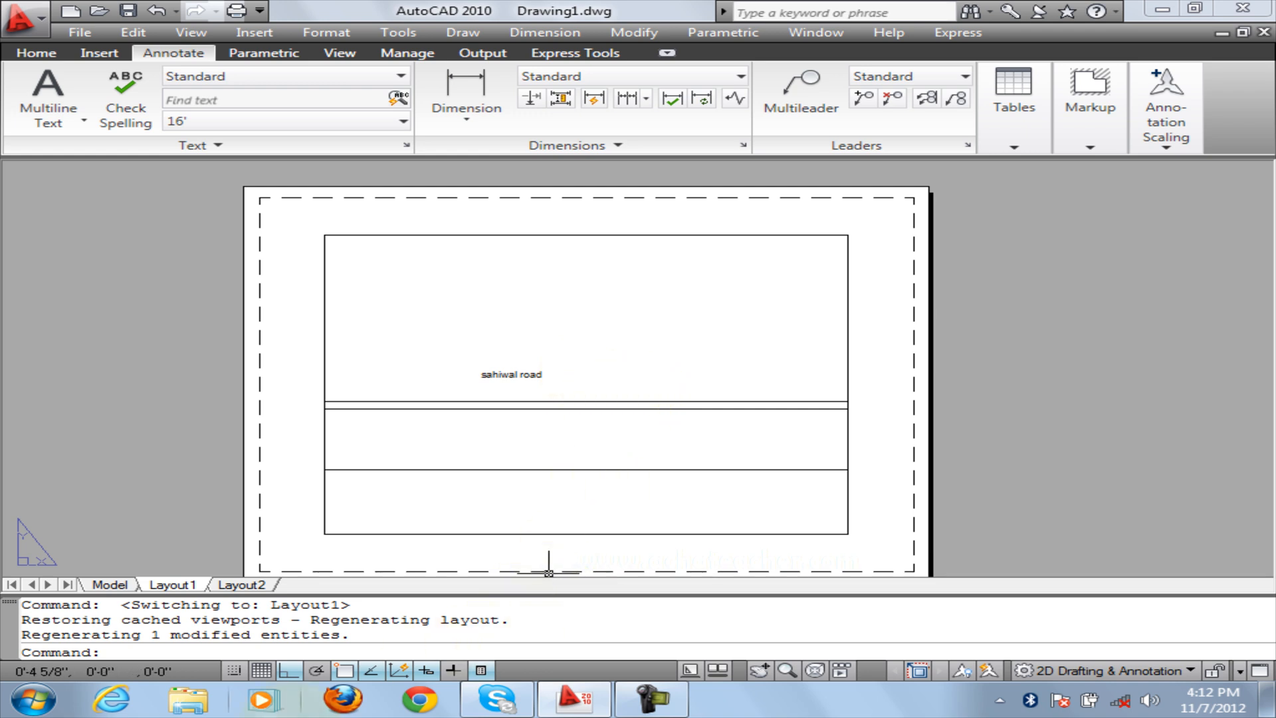
left_click(109, 585)
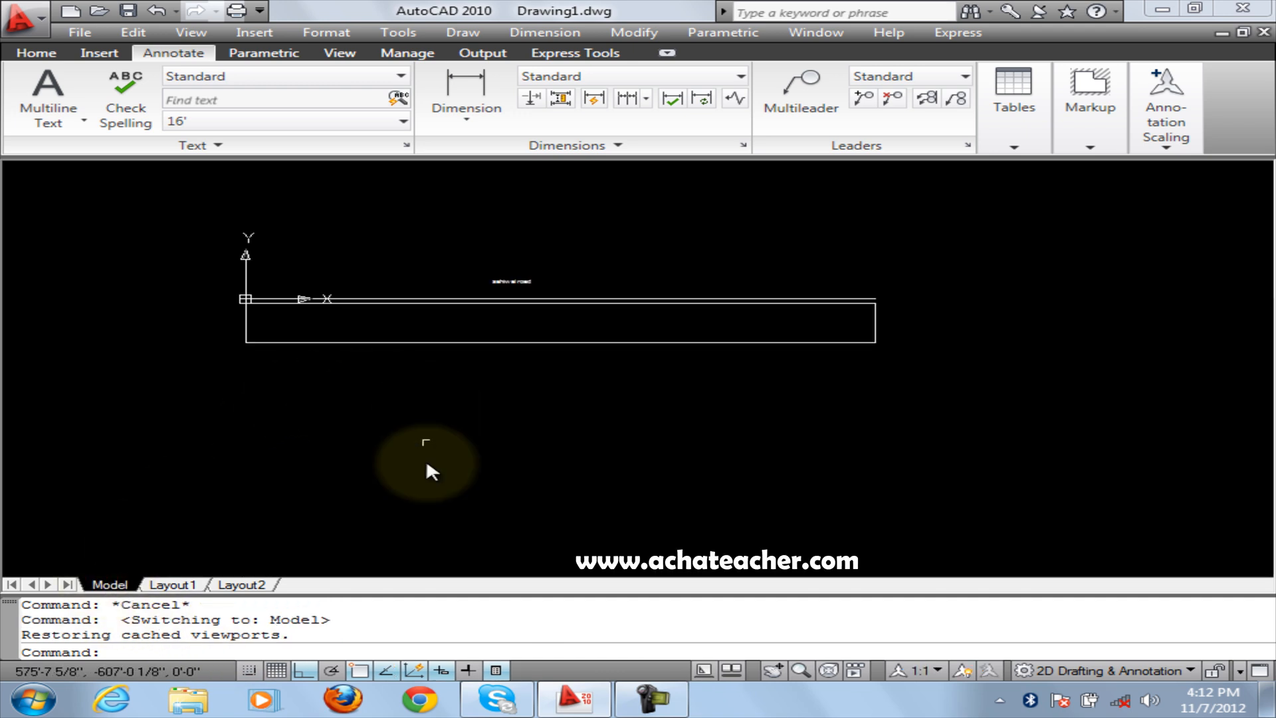
left_click(45, 128)
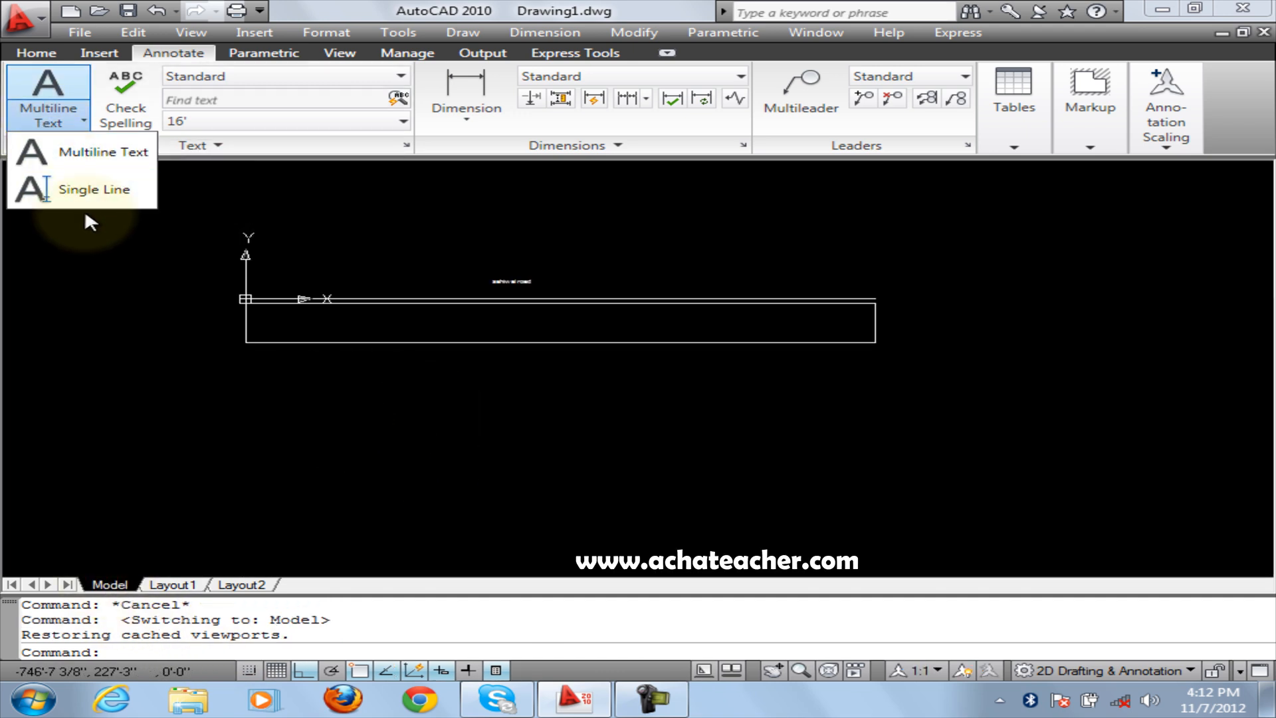
left_click(90, 192)
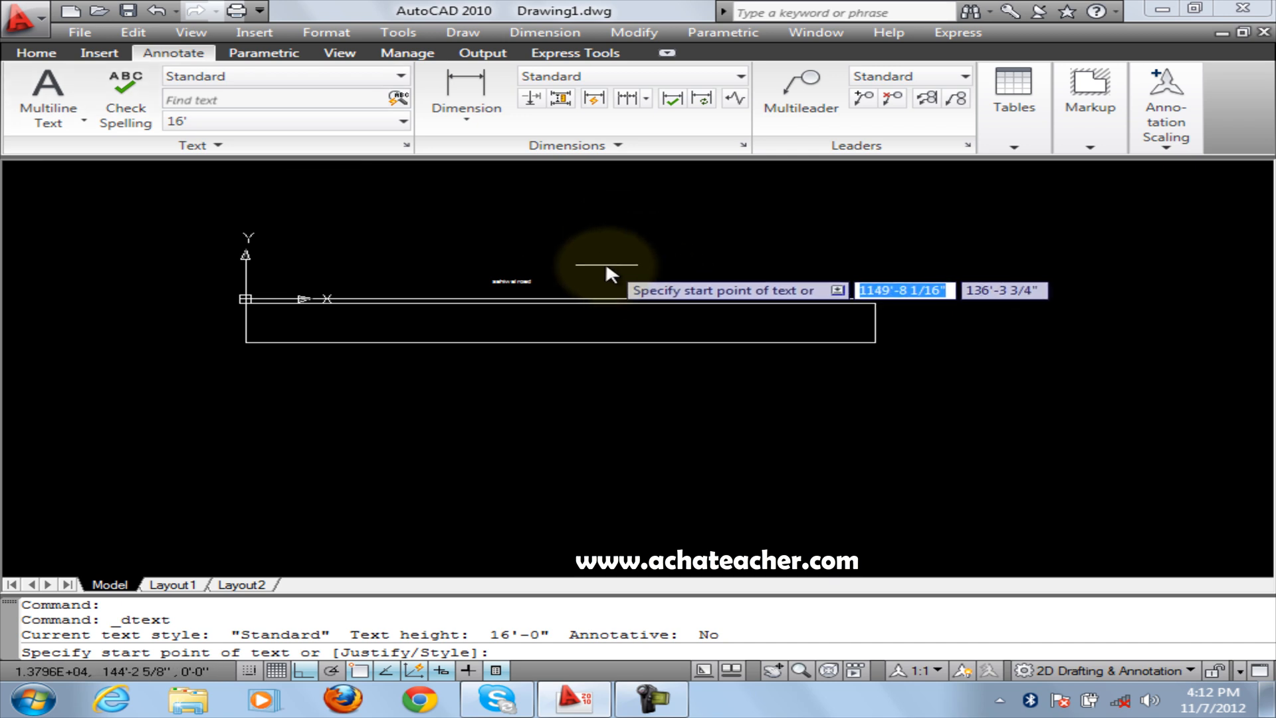
left_click(593, 277)
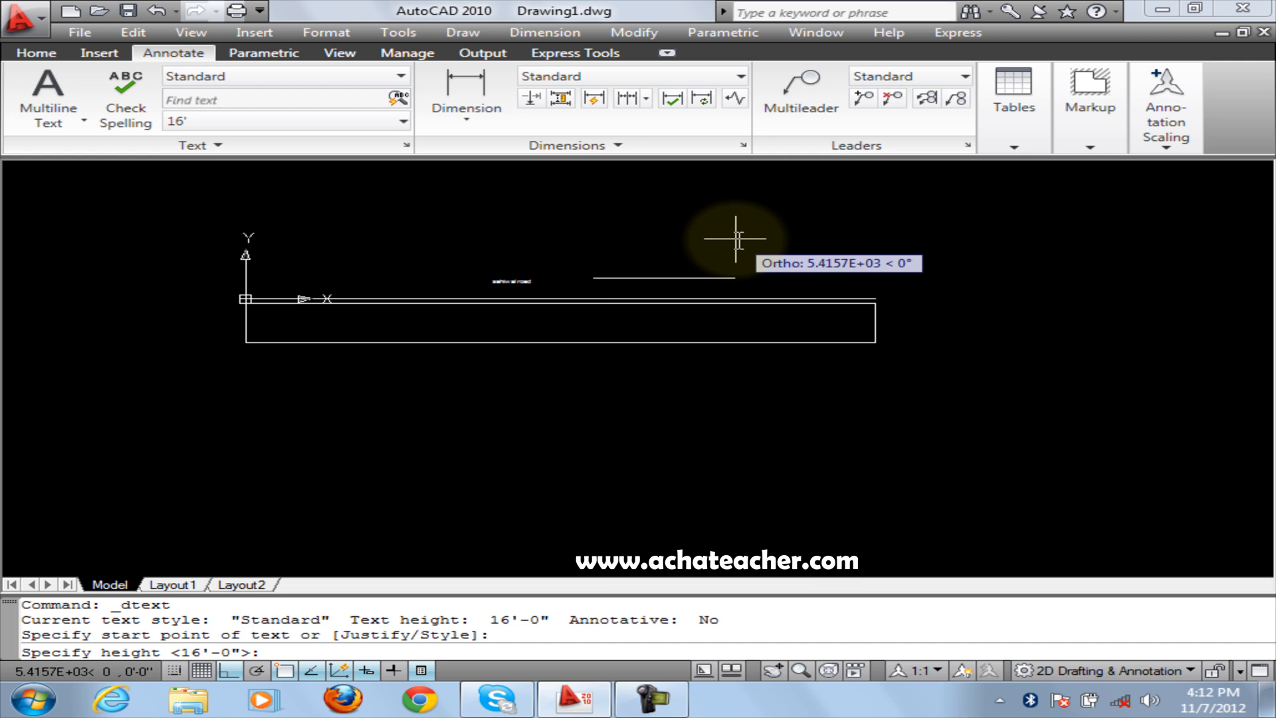
- Calculate 1536*1/4 in QuickCalc and apply the resulting 32' as the height of the new text
key("ctrl+8")
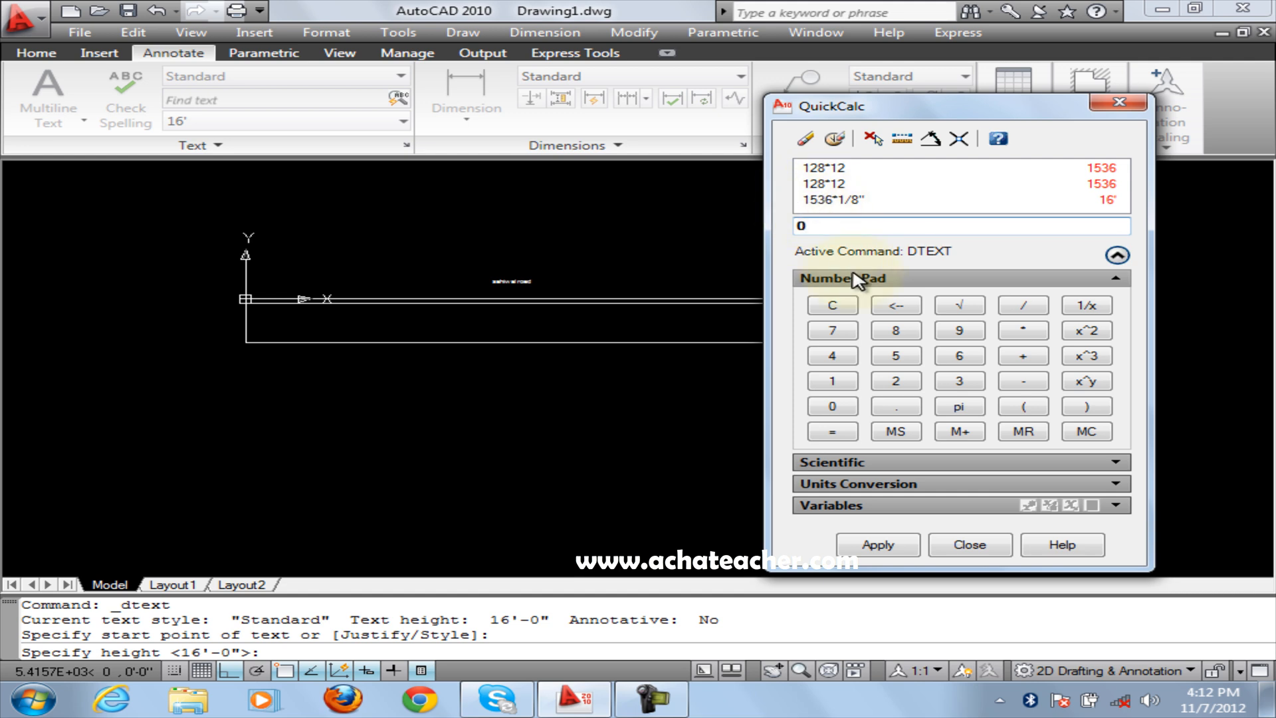
left_click(831, 382)
left_click(893, 359)
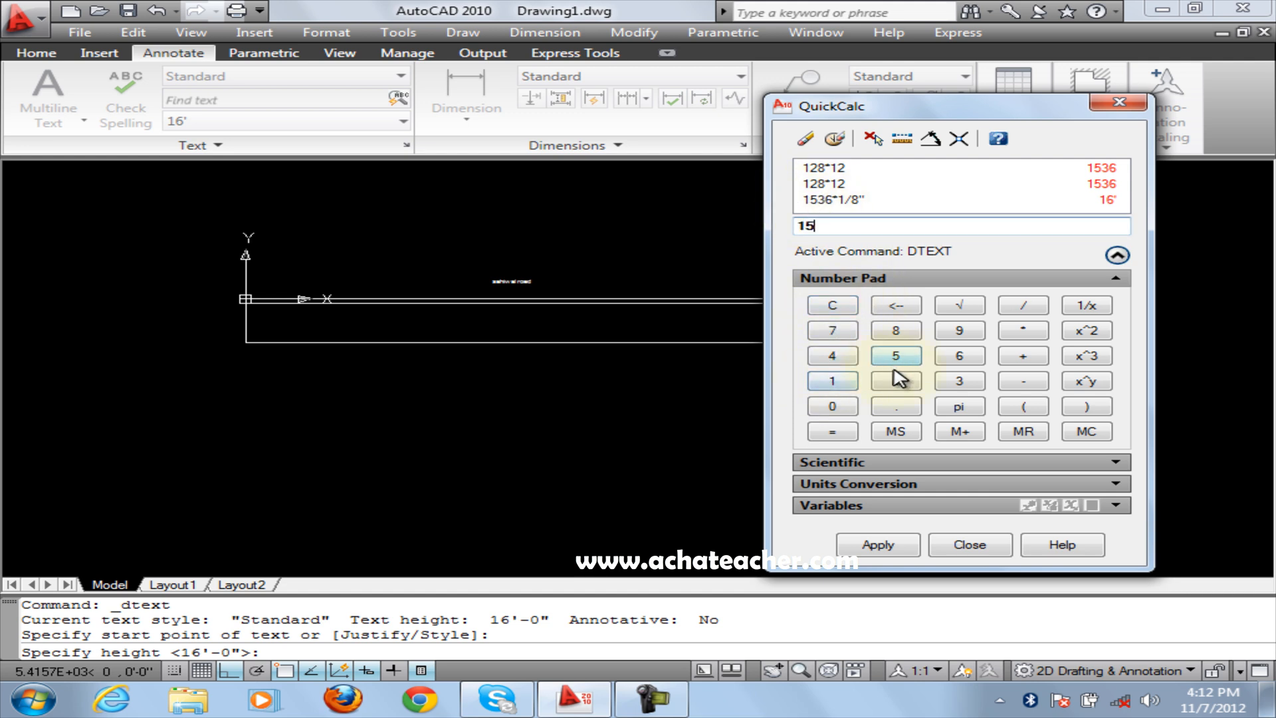
left_click(966, 379)
left_click(967, 359)
left_click(1021, 332)
left_click(832, 381)
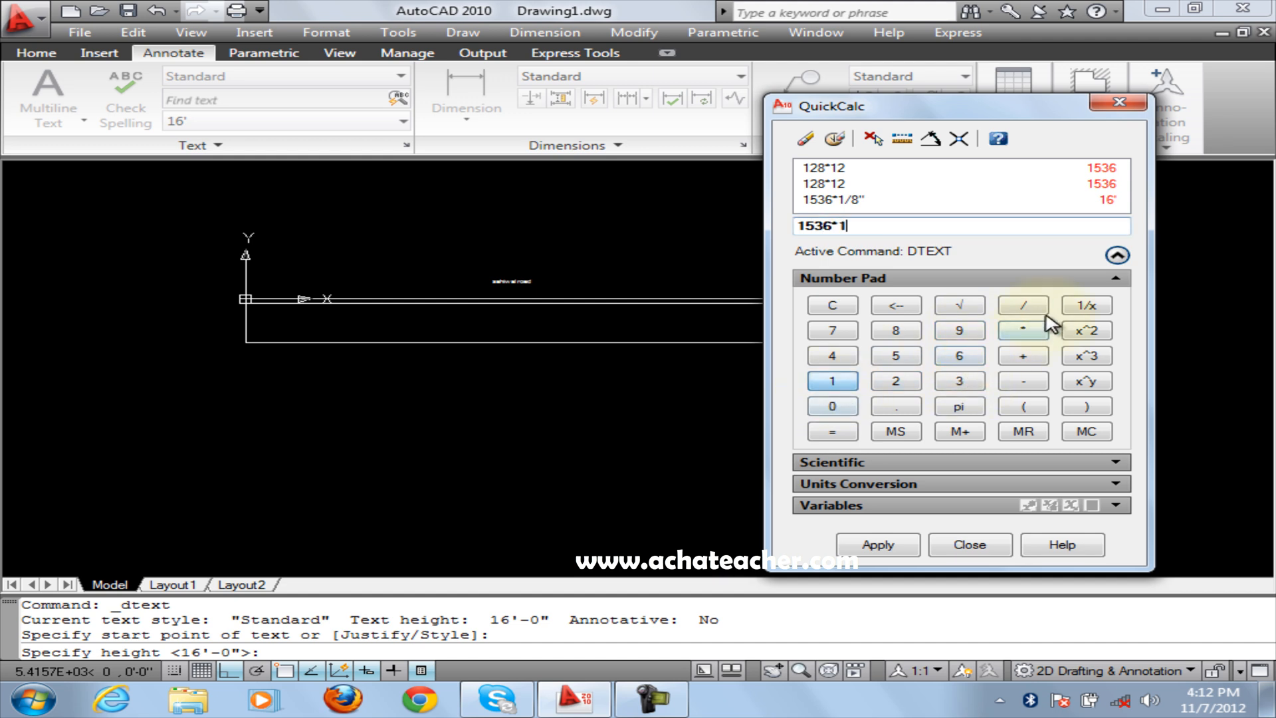
left_click(1023, 306)
left_click(832, 356)
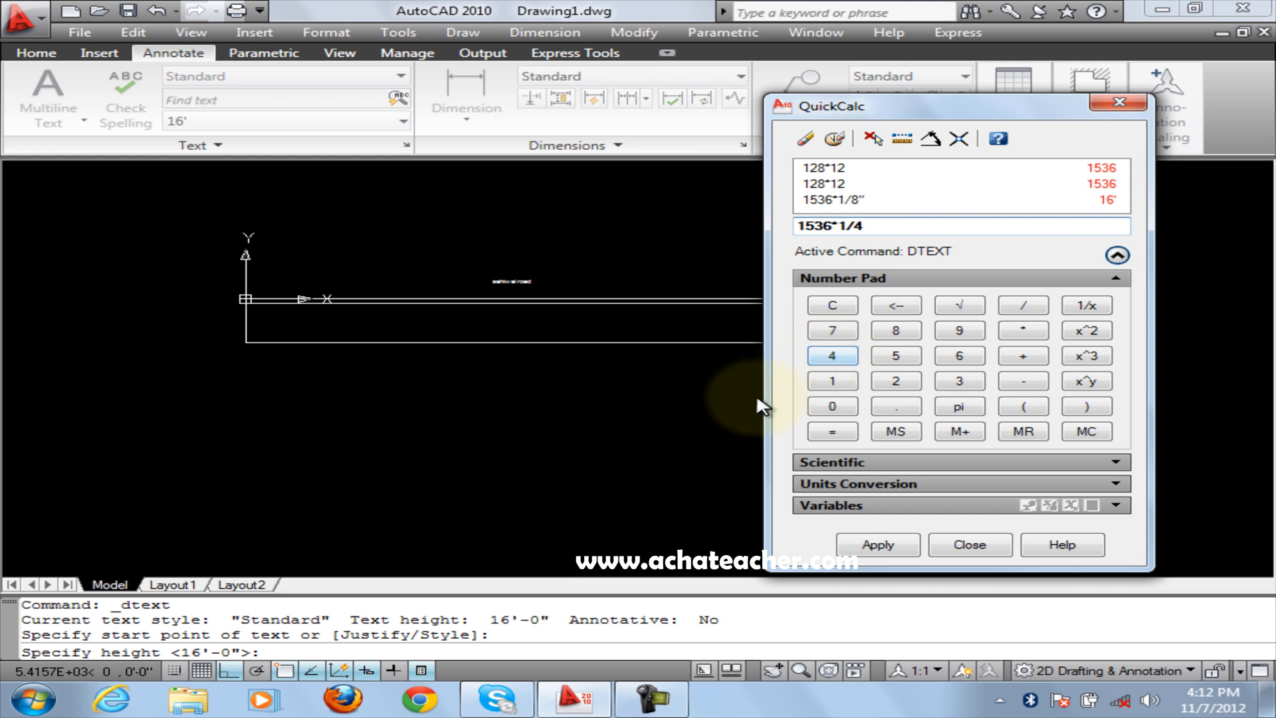
key("Return")
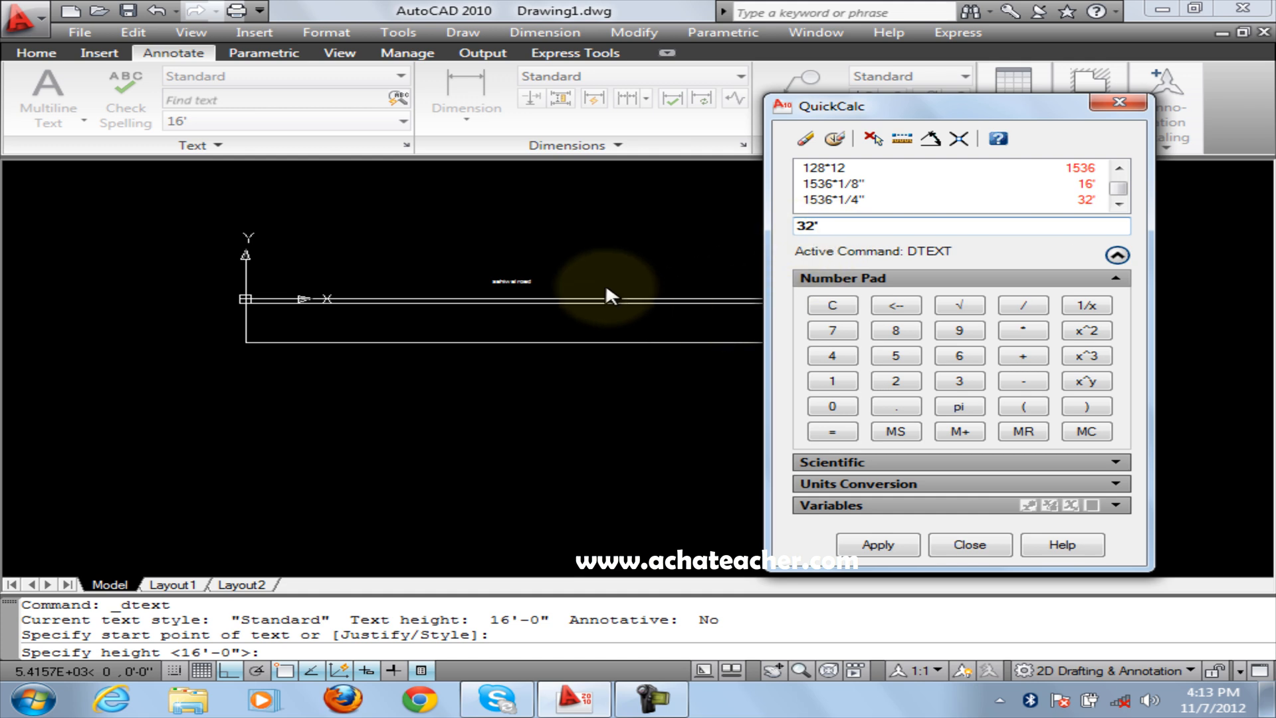
left_click(880, 545)
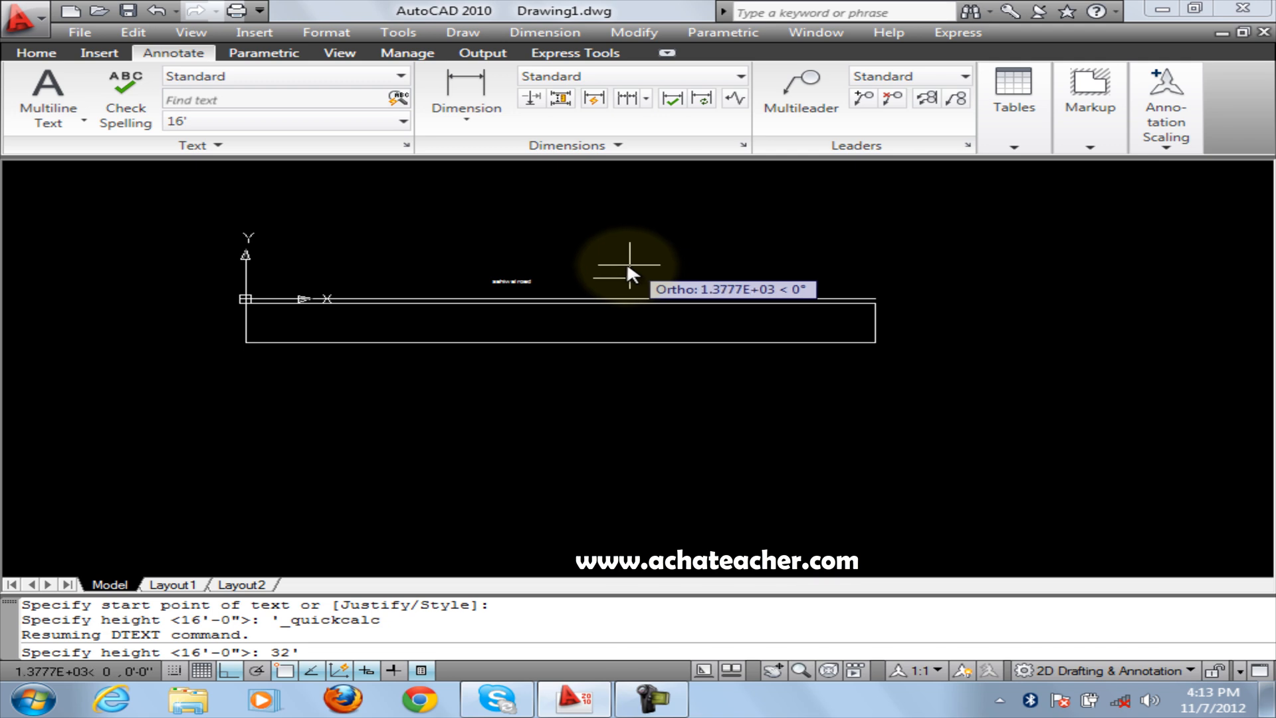
key("Return")
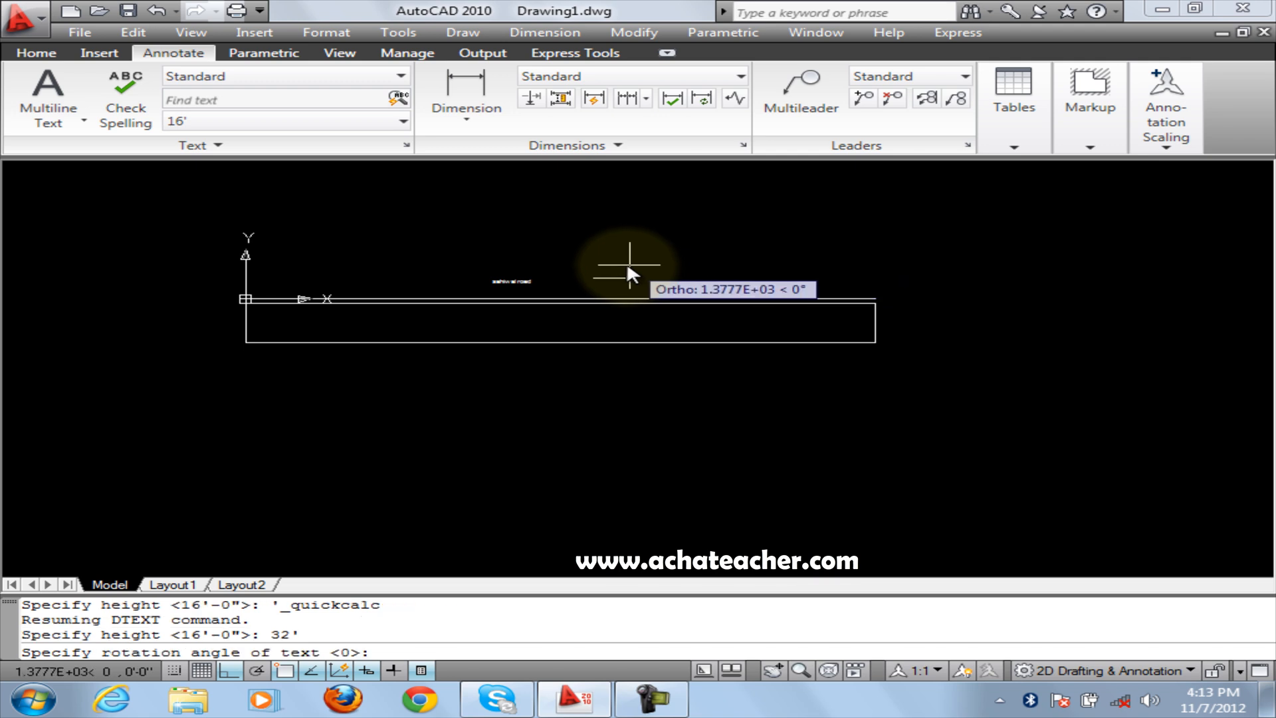
- Keep the text rotation at 0 and enter "sahiwal road" as the second, larger label above the road
key("Return")
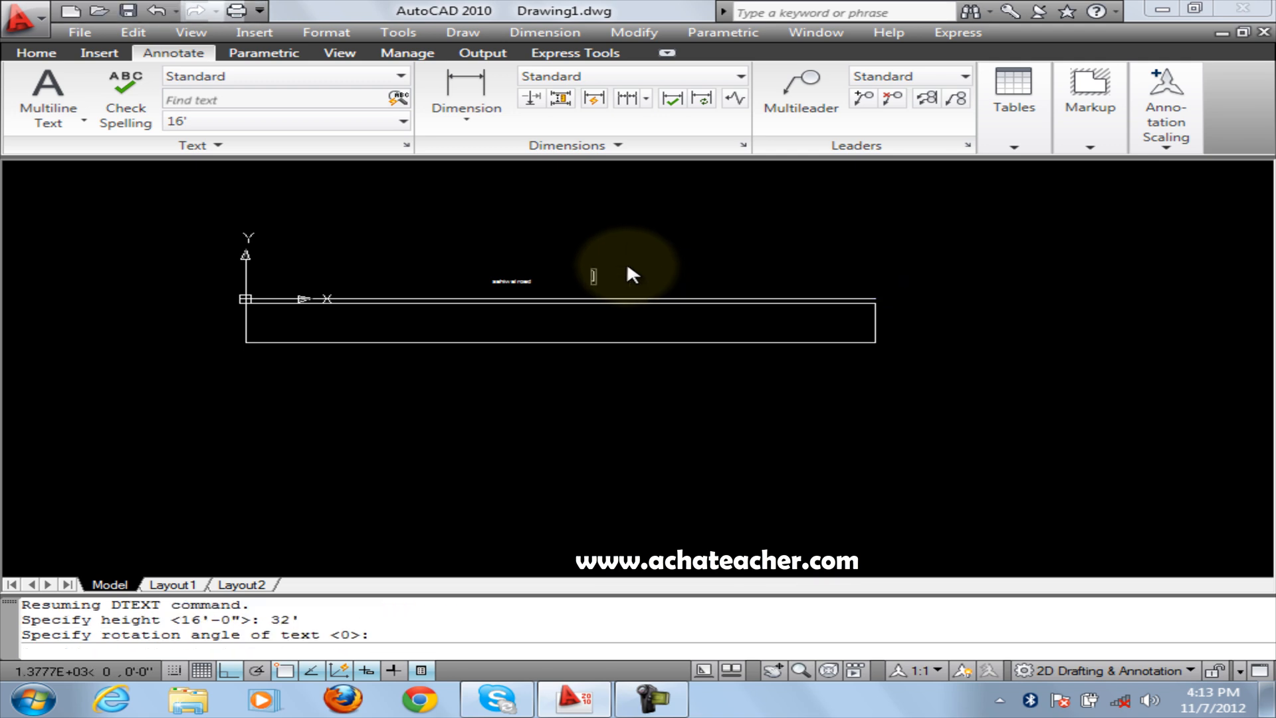
type("sahiwal road")
key("Return")
key("Return")
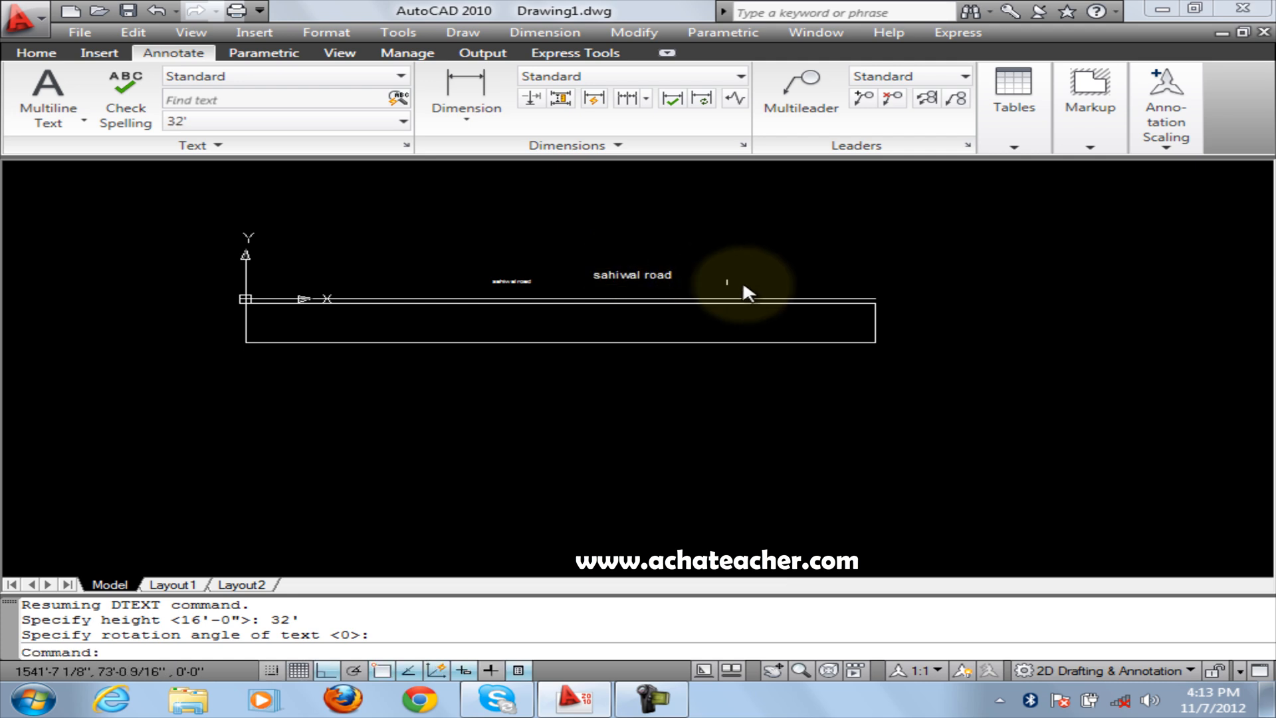
- Compare the sizes of the two road labels on Layout1 with their appearance in model space
left_click(171, 585)
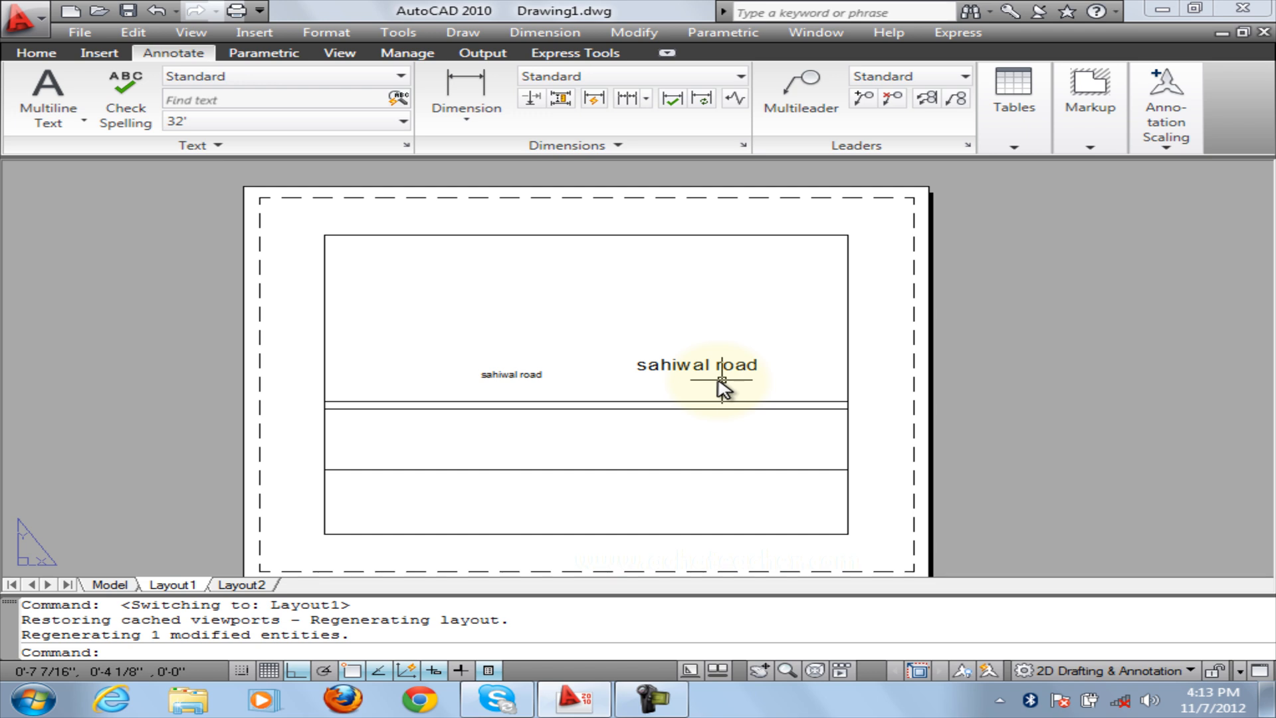
left_click(110, 585)
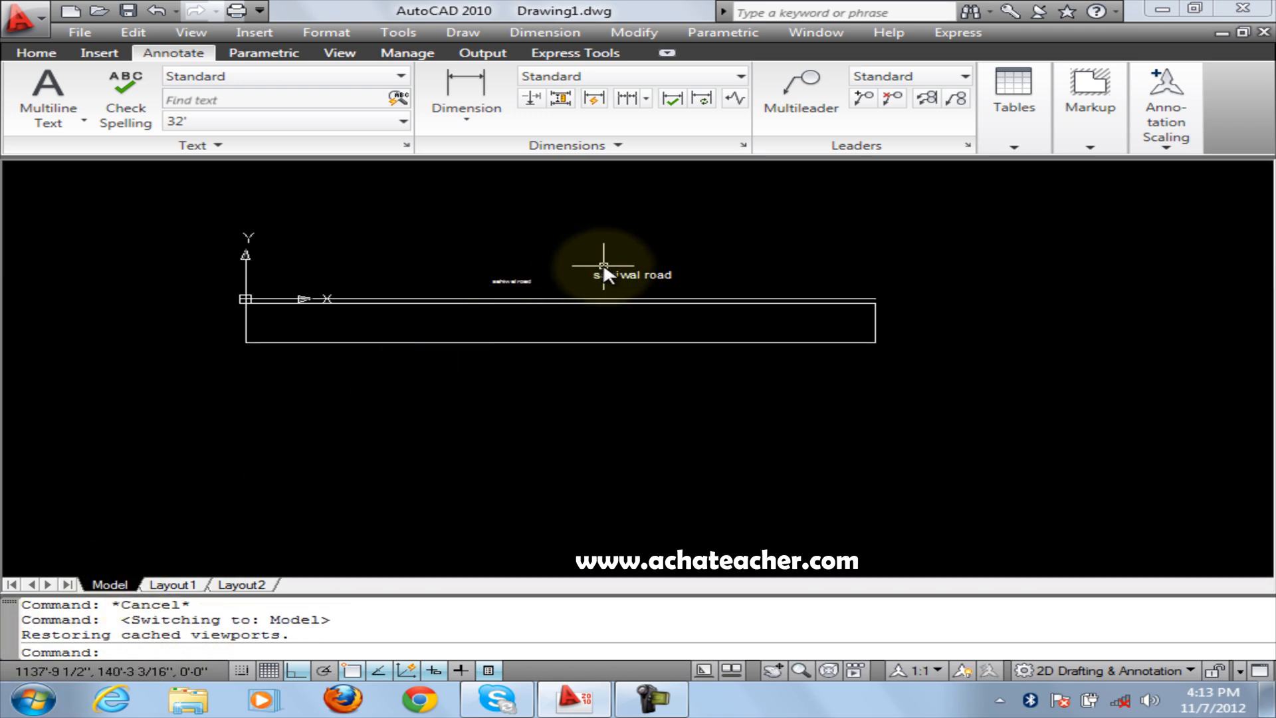
mouse_move(605, 274)
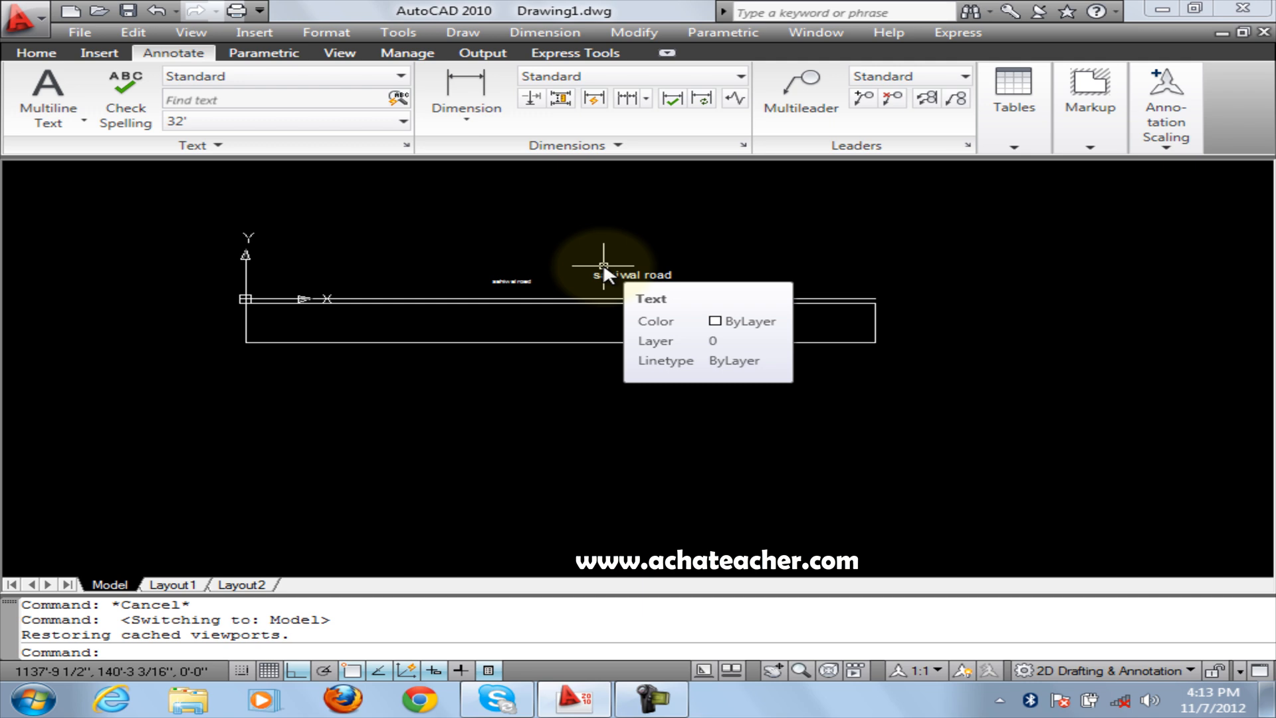
left_click(174, 585)
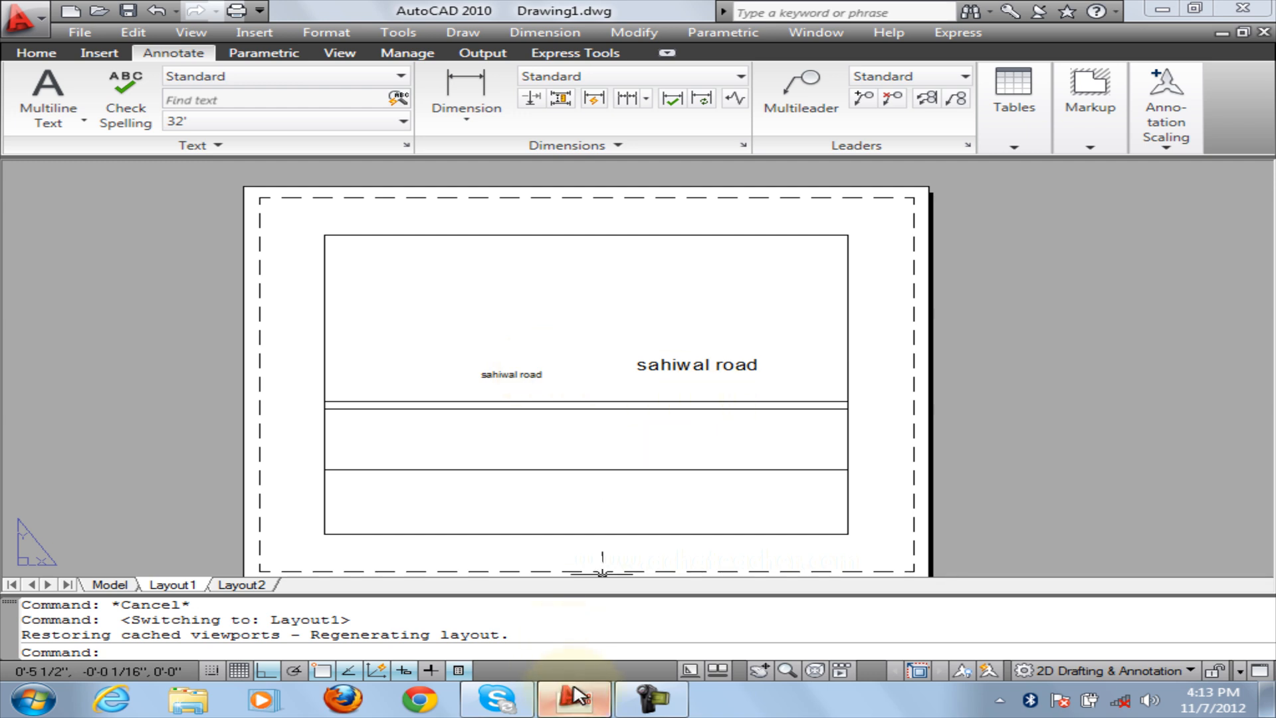
- Open the drawing "08_Properly Sizing Modelspace Text" from the Chapter_15 folder
left_click(45, 19)
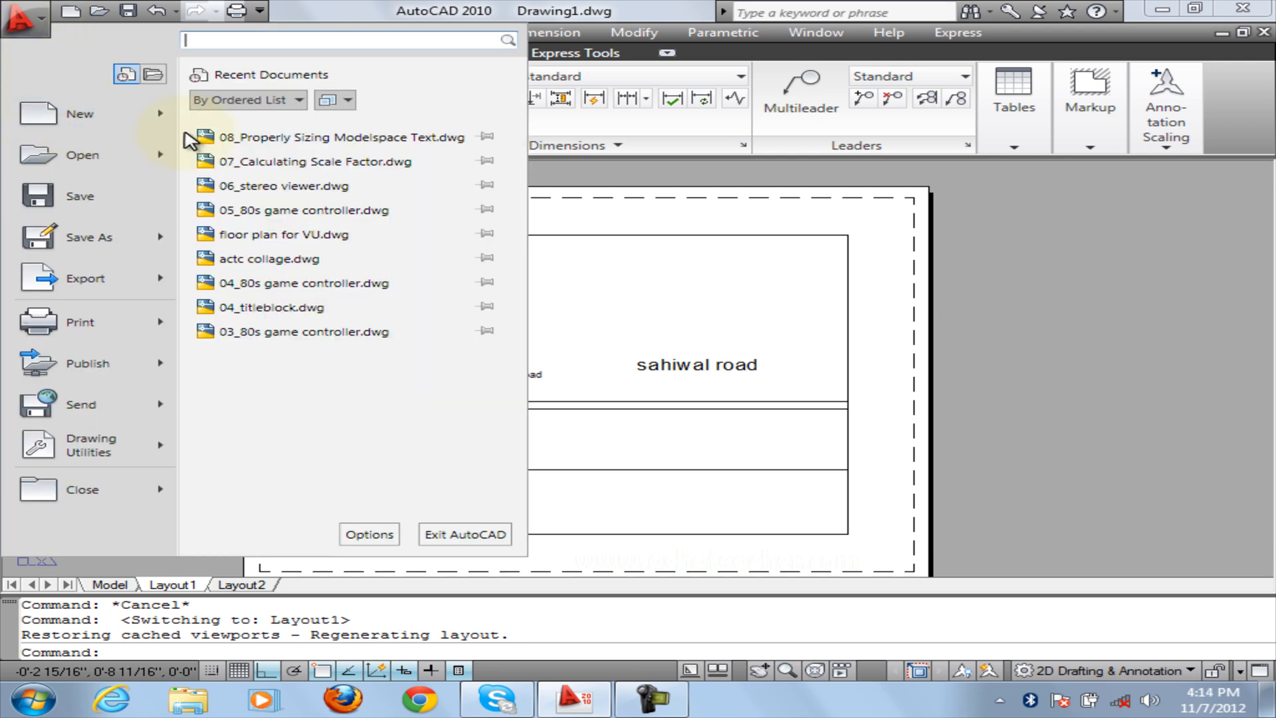
mouse_move(77, 132)
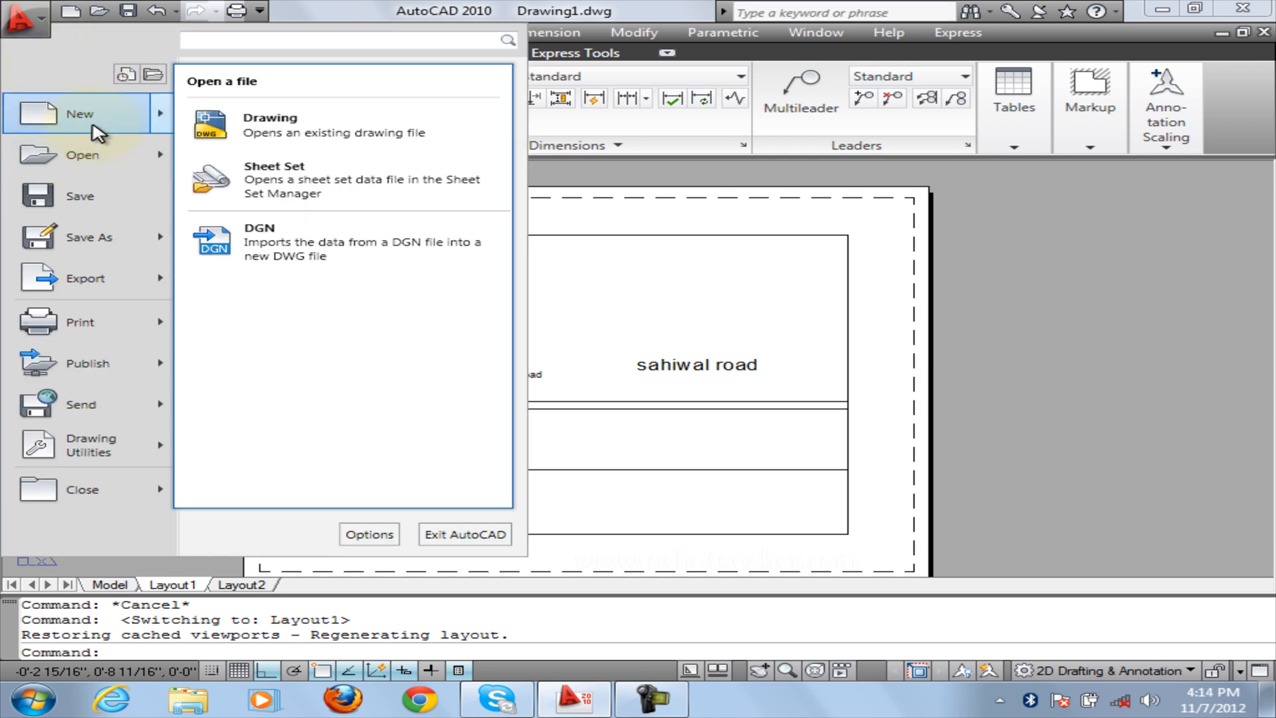
left_click(327, 135)
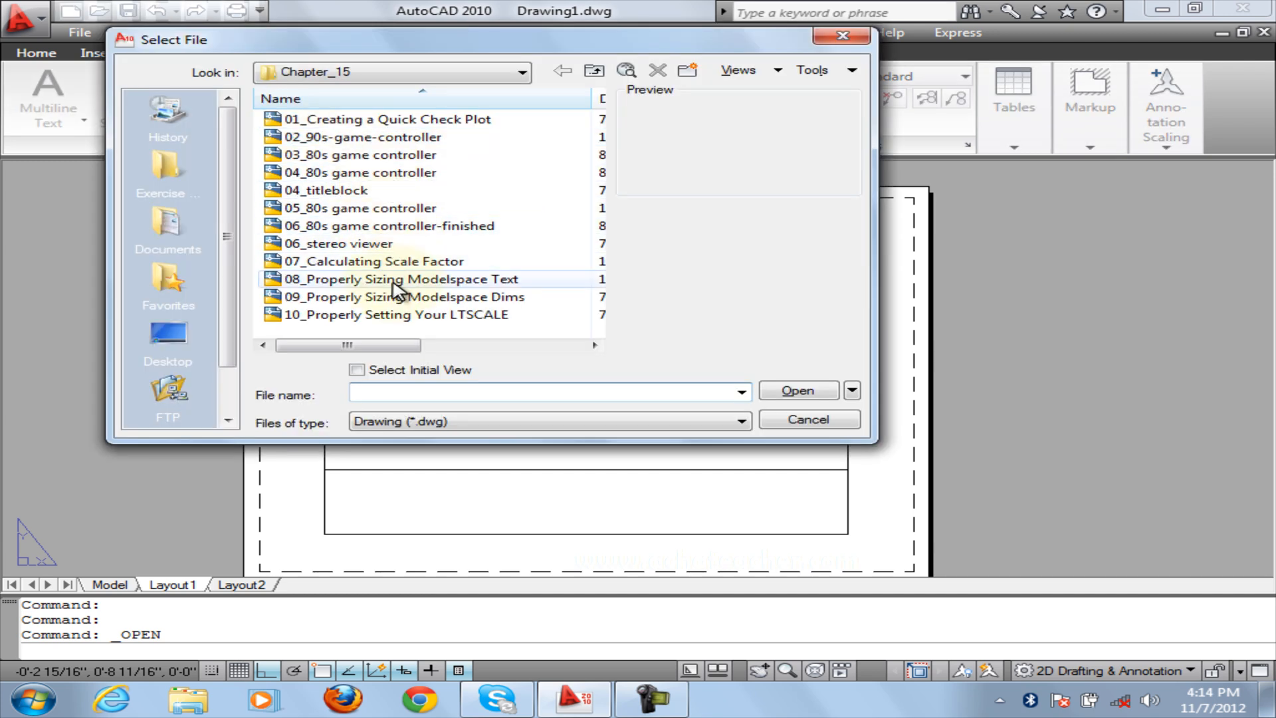
left_click(407, 282)
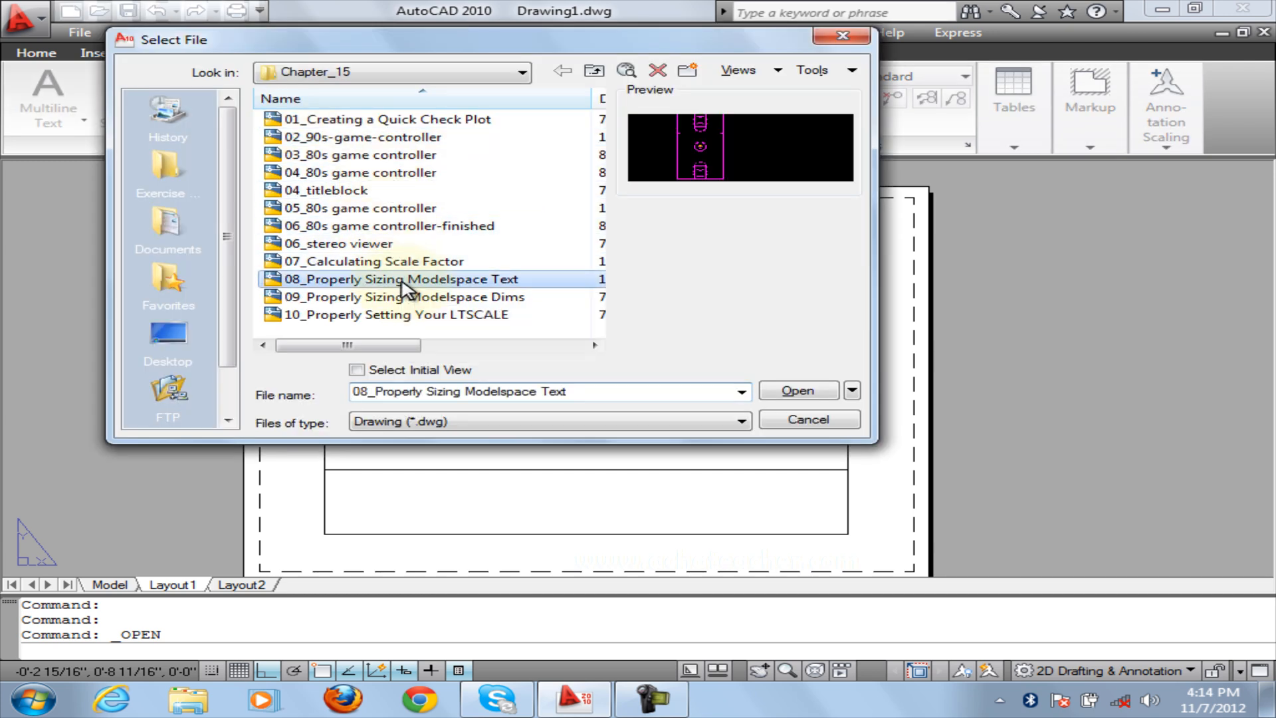
left_click(789, 392)
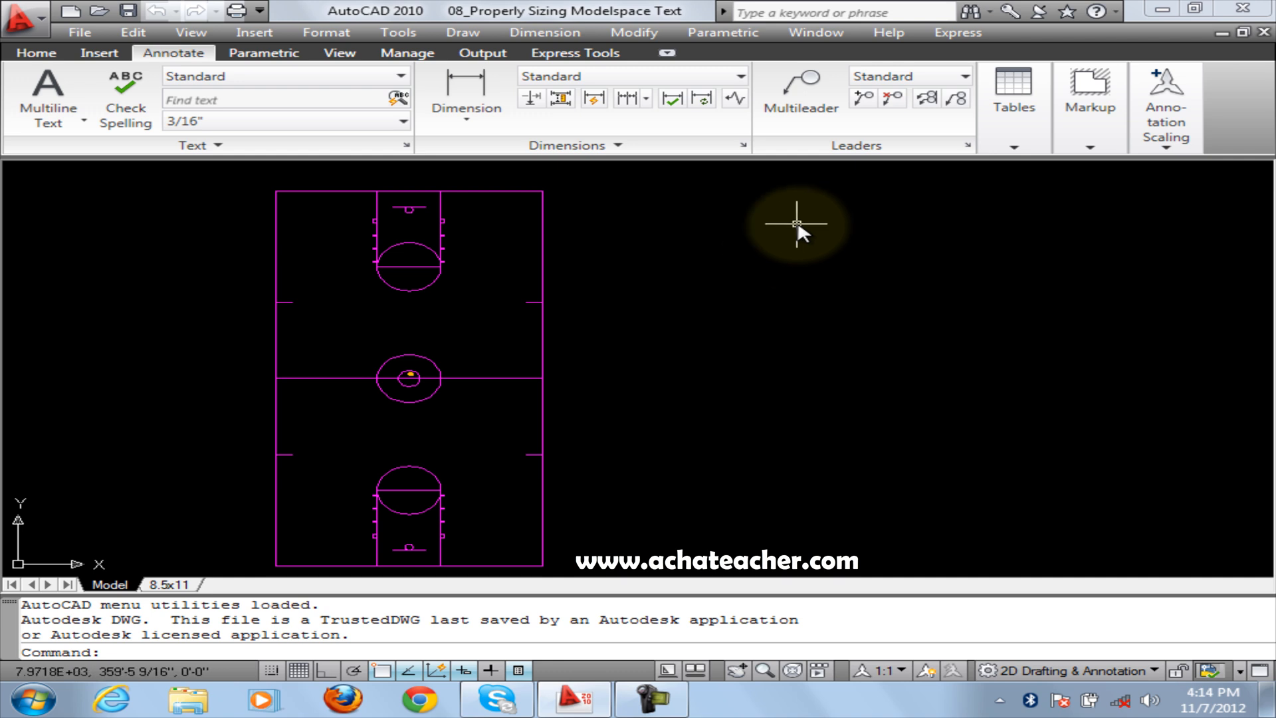
- View the 8.5x11 layout, and start a single-line text in model space in the upper-left half of the basketball court
left_click(170, 584)
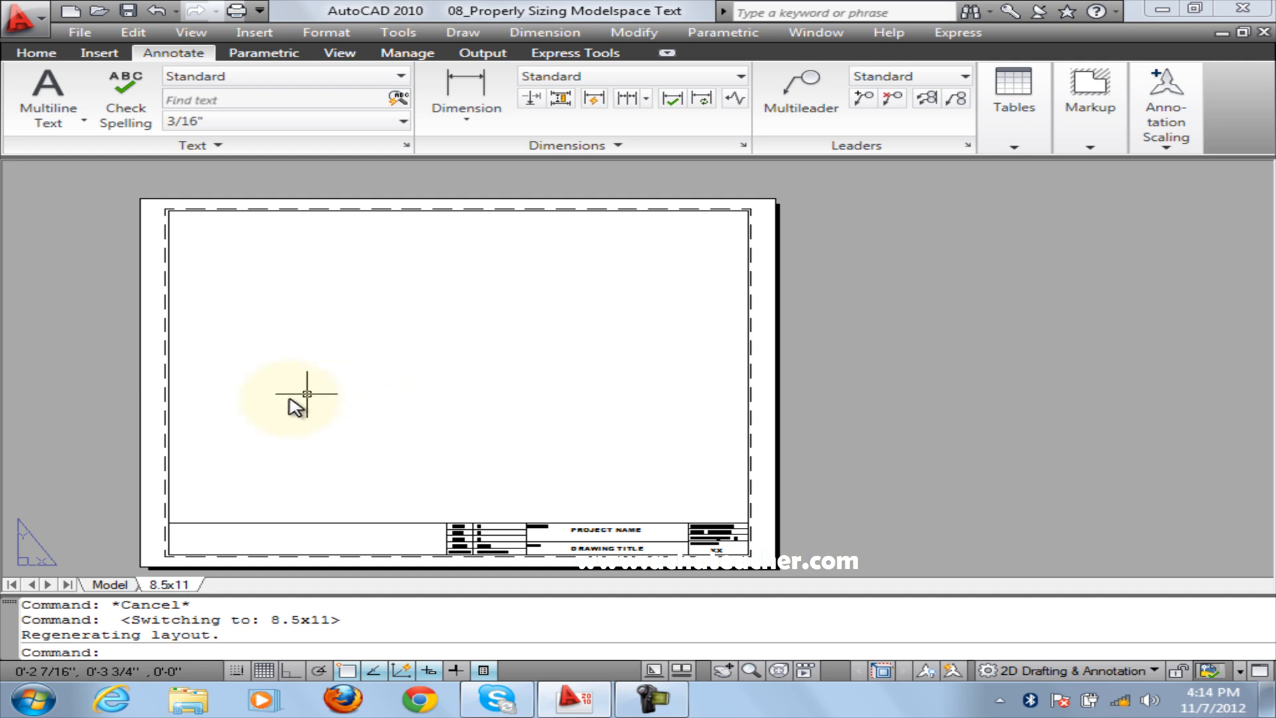
left_click(103, 585)
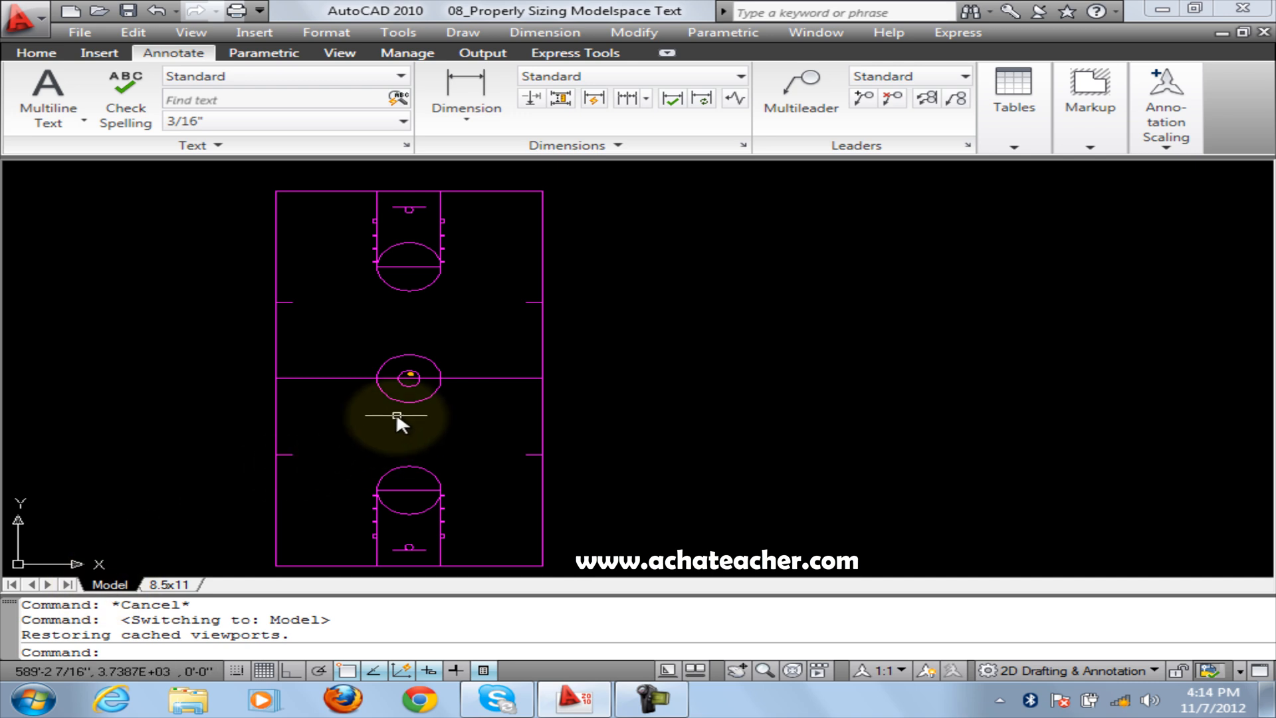
left_click(57, 129)
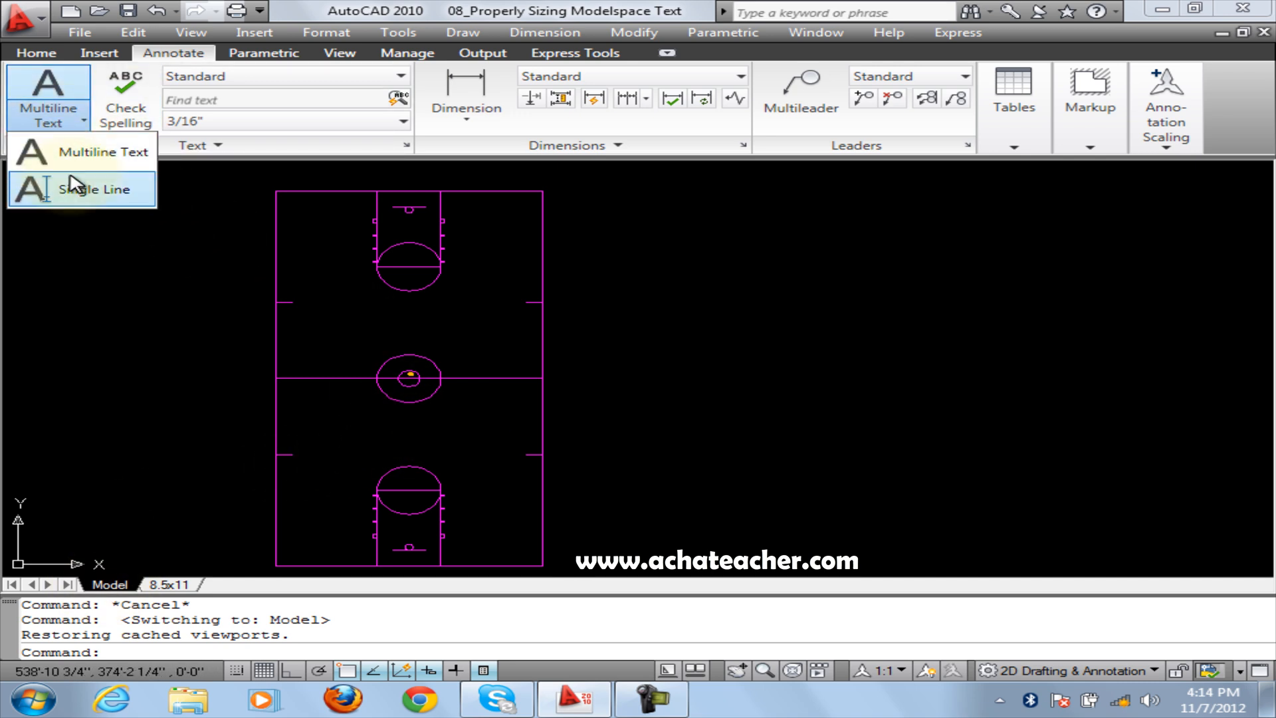
left_click(41, 189)
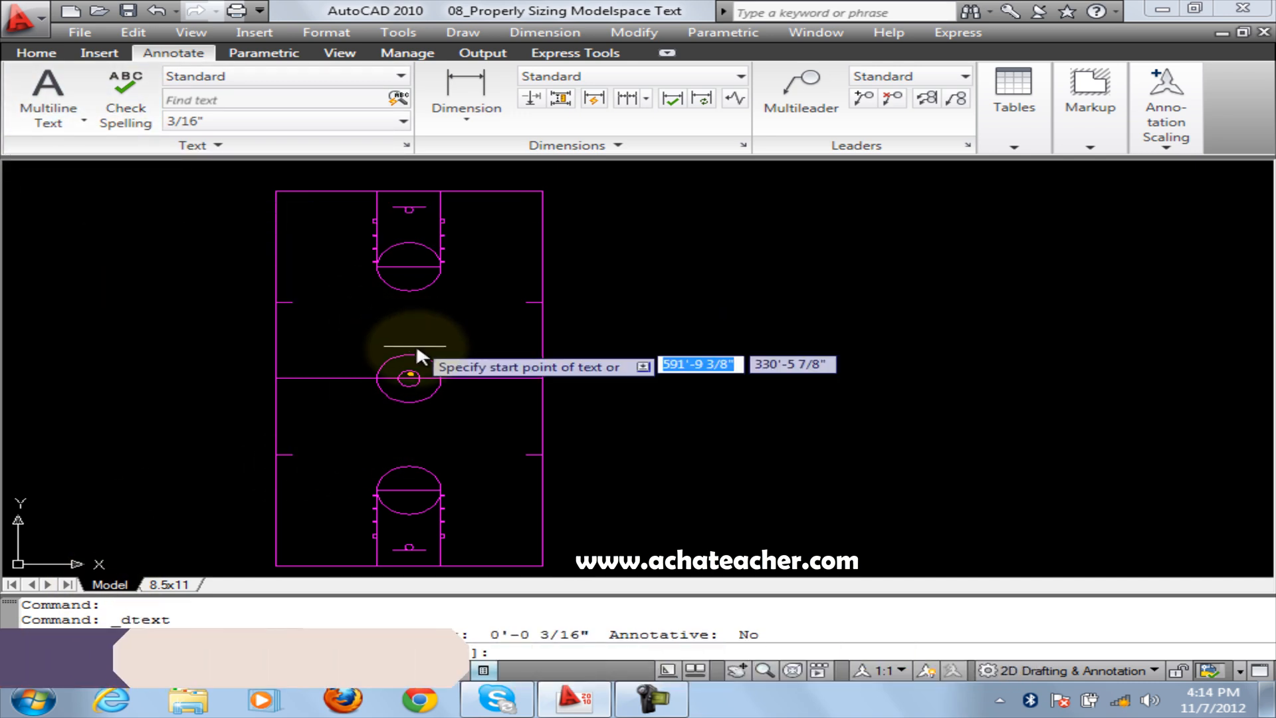
left_click(332, 315)
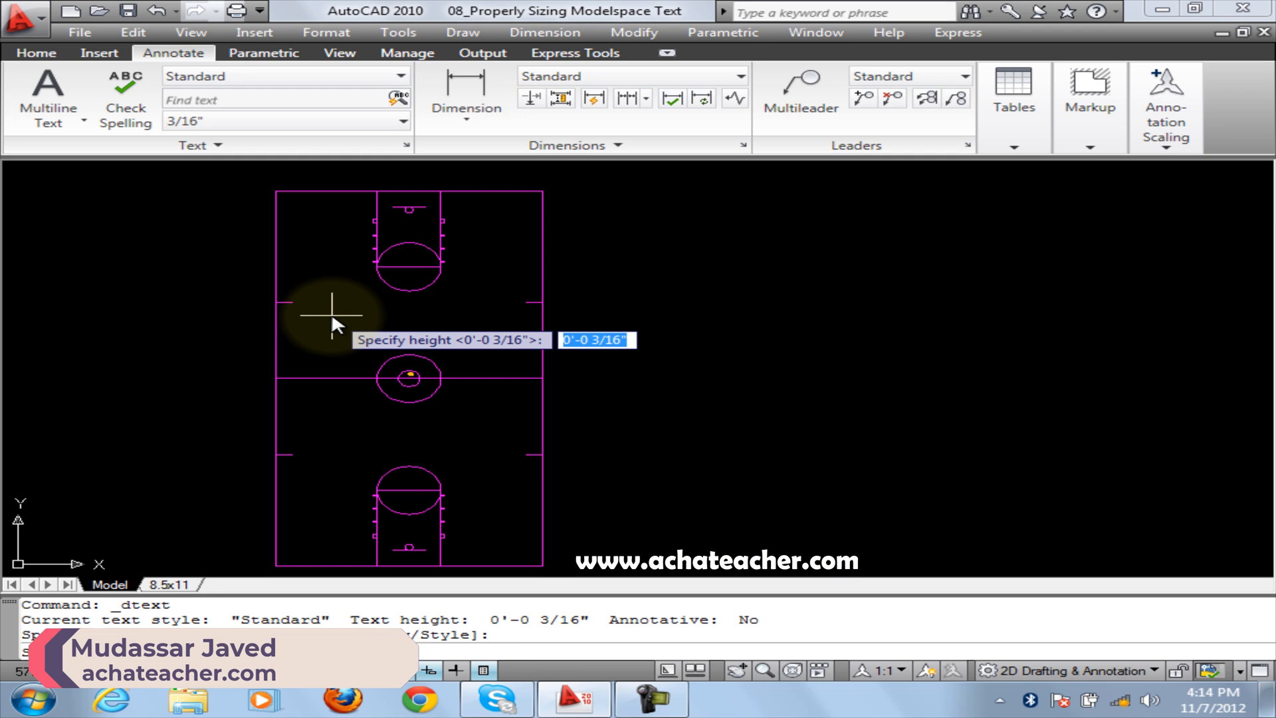
- Accept the 3/16" text height and 0 rotation, and enter "baskat ball" as the court label
key("Return")
key("Return")
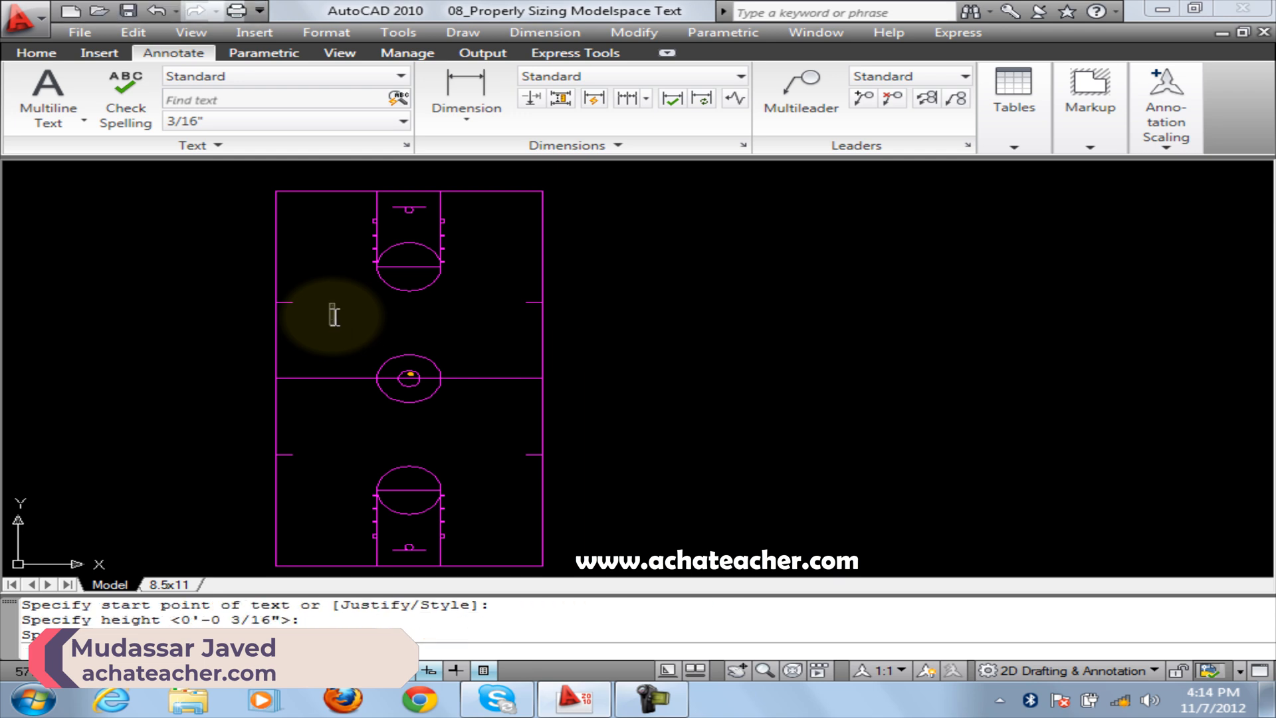
type("basket b")
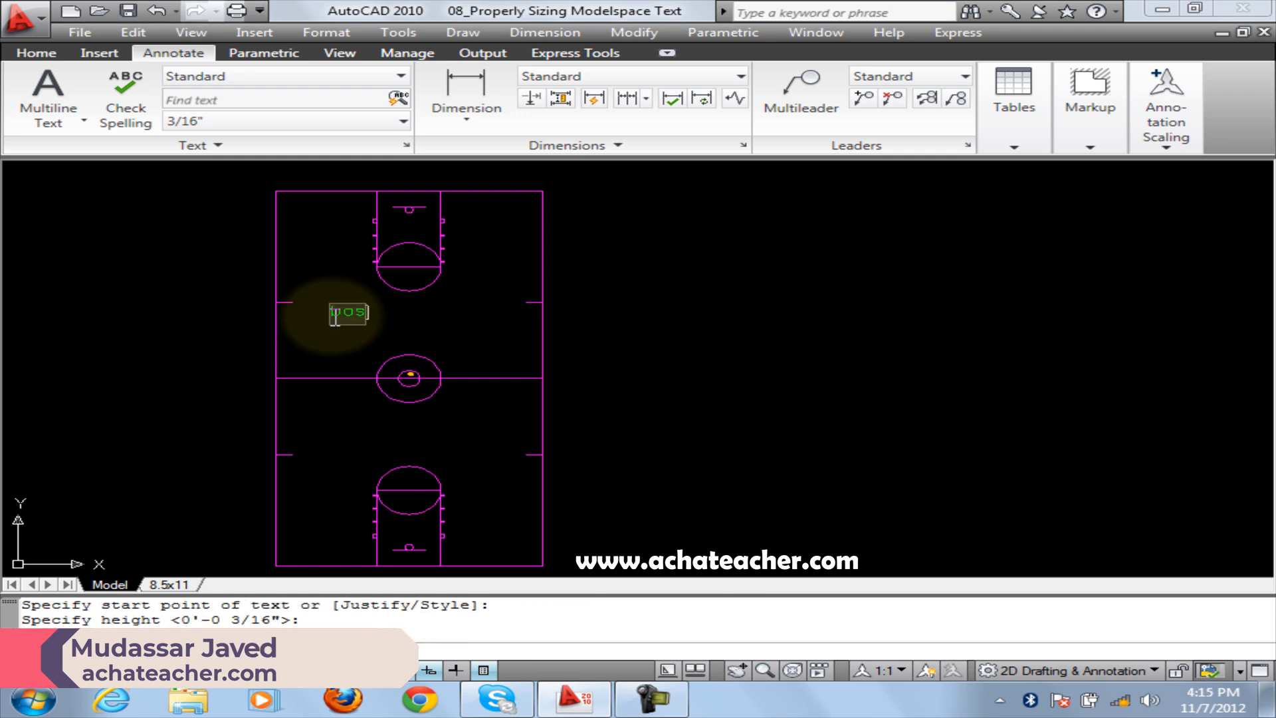
type("all")
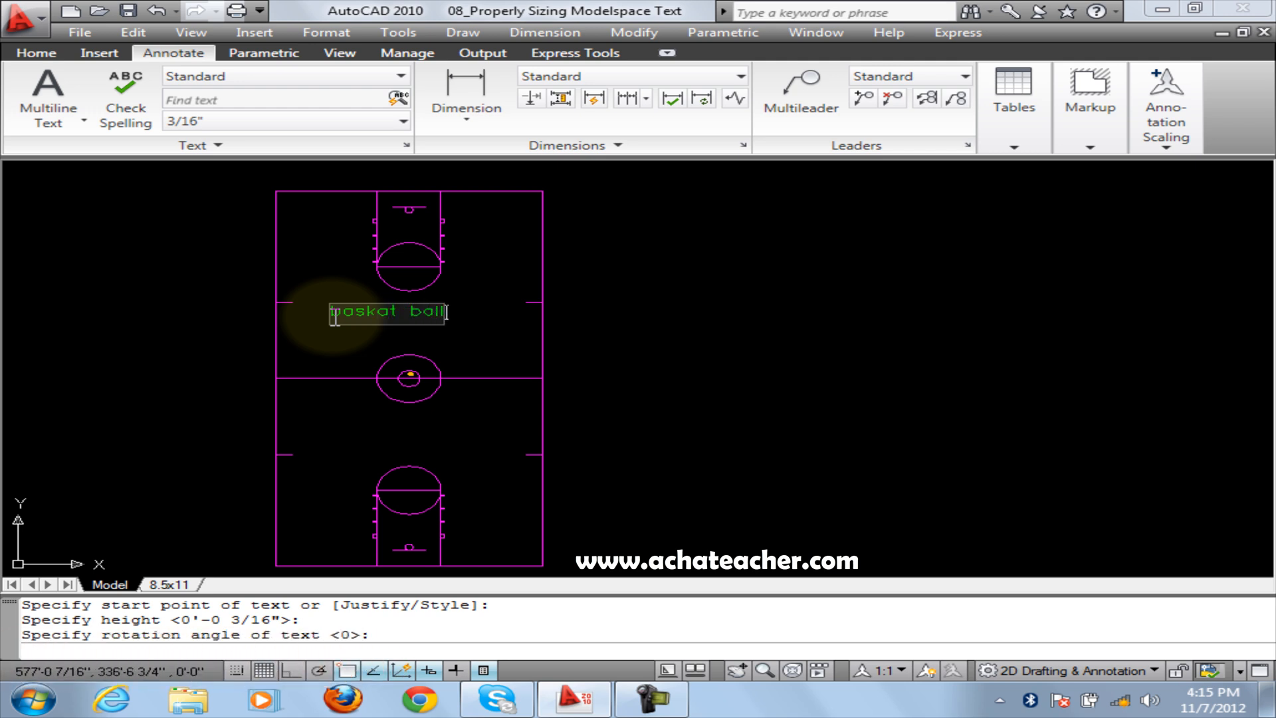
key("Return")
key("Return")
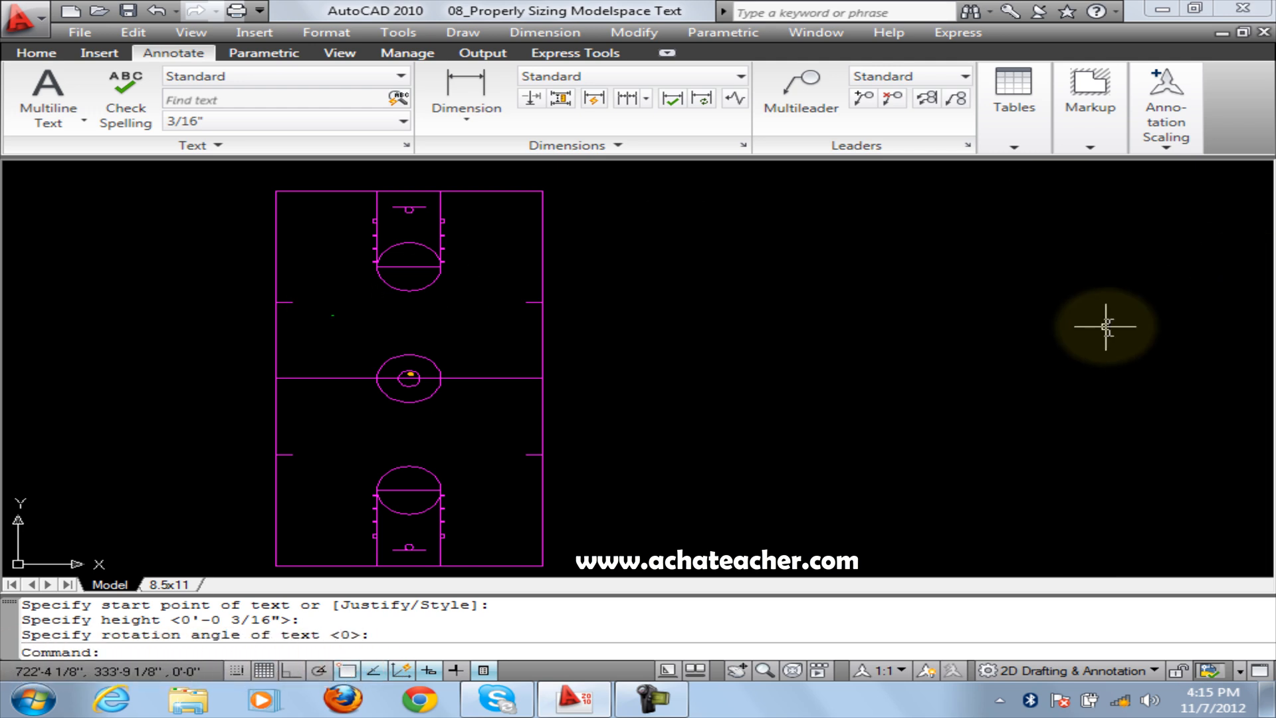
- Examine the size of the "baskat ball" label relative to the court
scroll(328, 303, "up", 5)
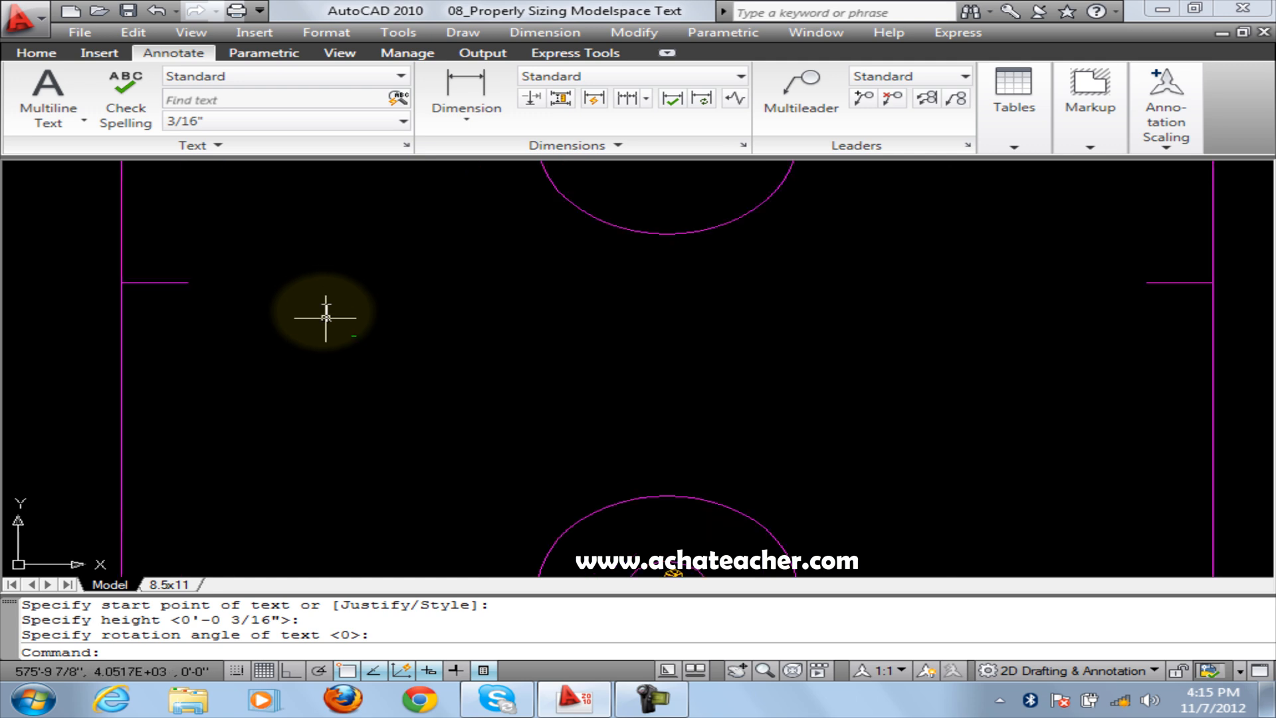
scroll(337, 342, "up", 8)
scroll(684, 362, "up", 4)
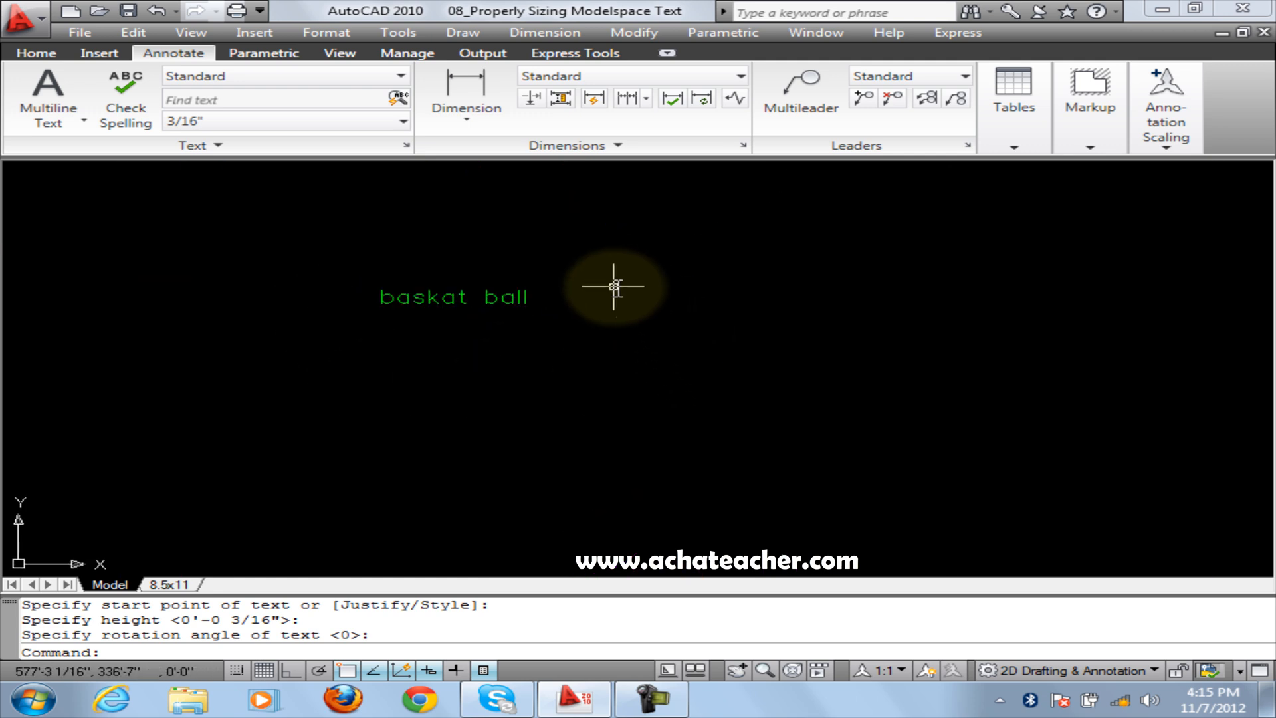
scroll(611, 286, "down", 8)
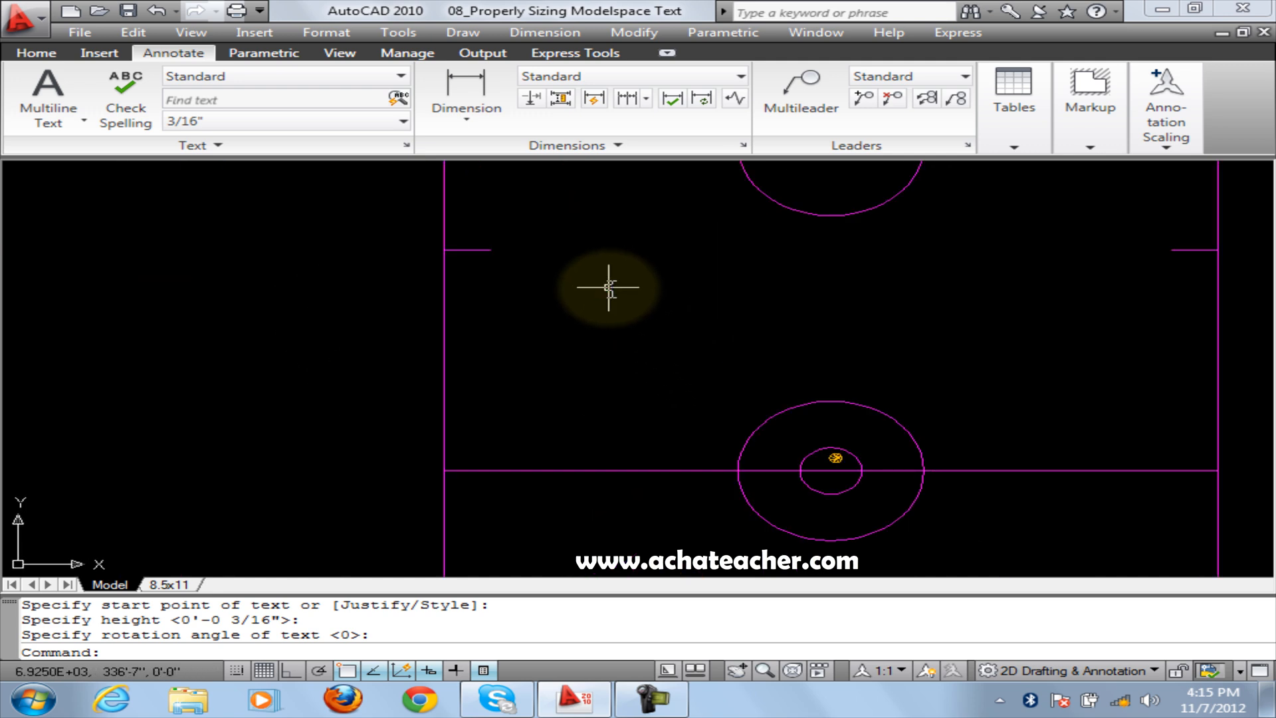
- Create a single viewport on the left half of the 8.5x11 layout, showing the whole basketball court
scroll(608, 287, "down", 6)
mouse_move(612, 285)
middle_mouse_down()
mouse_move(519, 316)
mouse_move(356, 295)
middle_mouse_up()
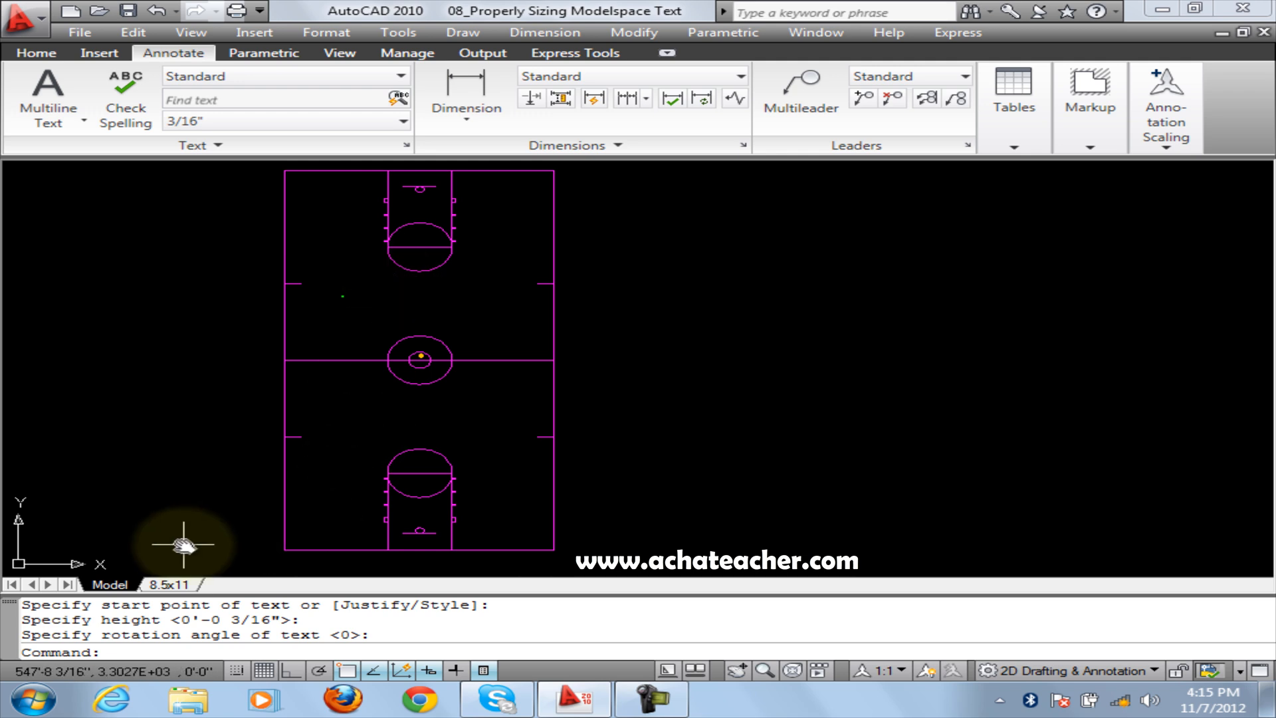
left_click(174, 585)
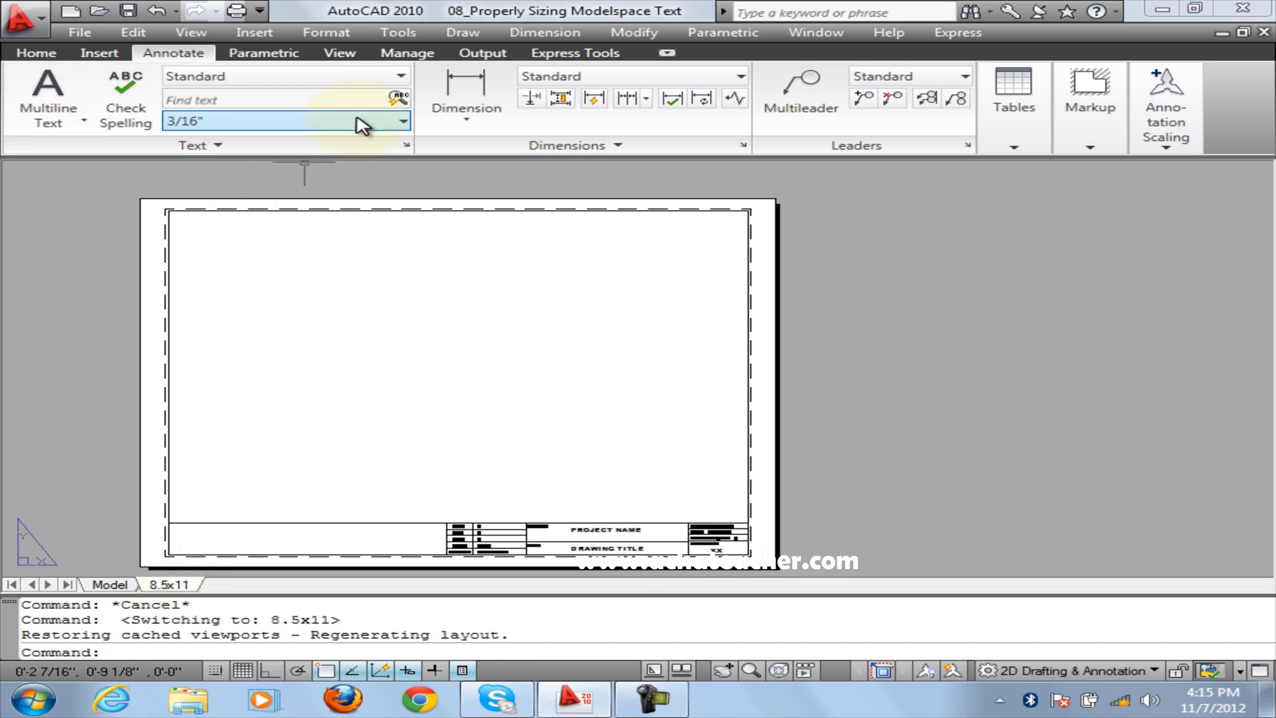
left_click(340, 54)
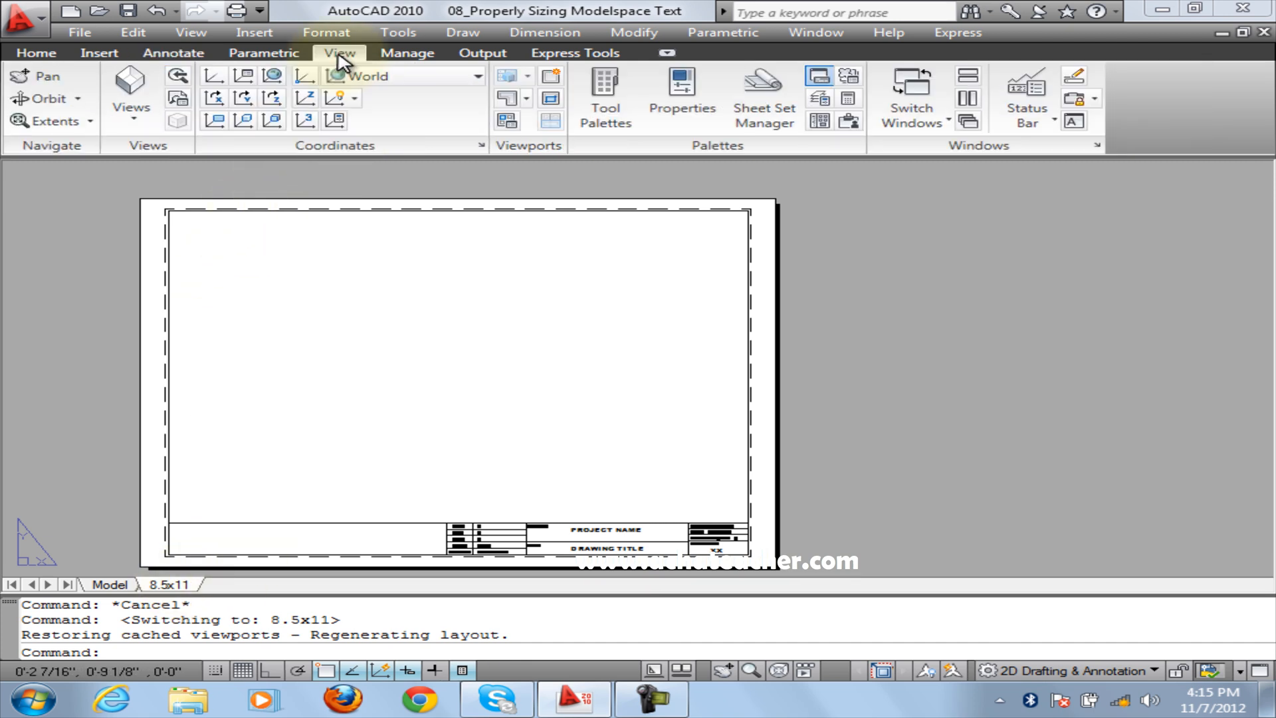
left_click(550, 75)
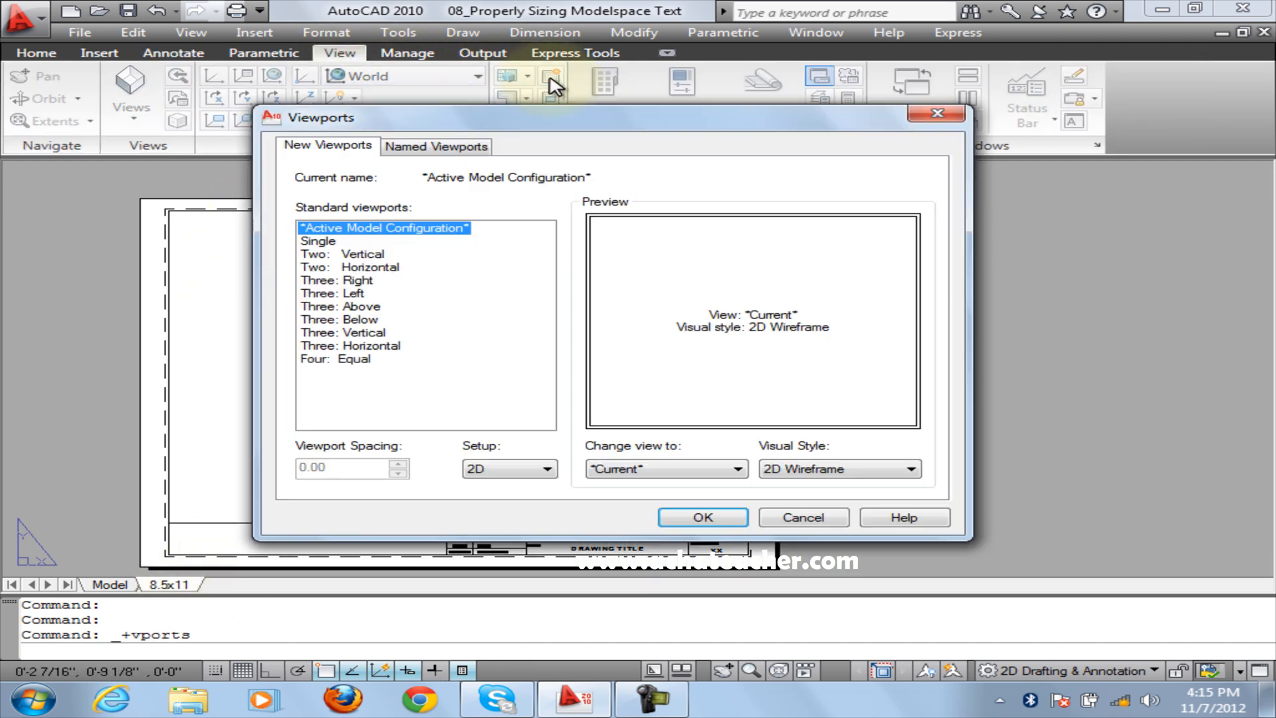
left_click(339, 241)
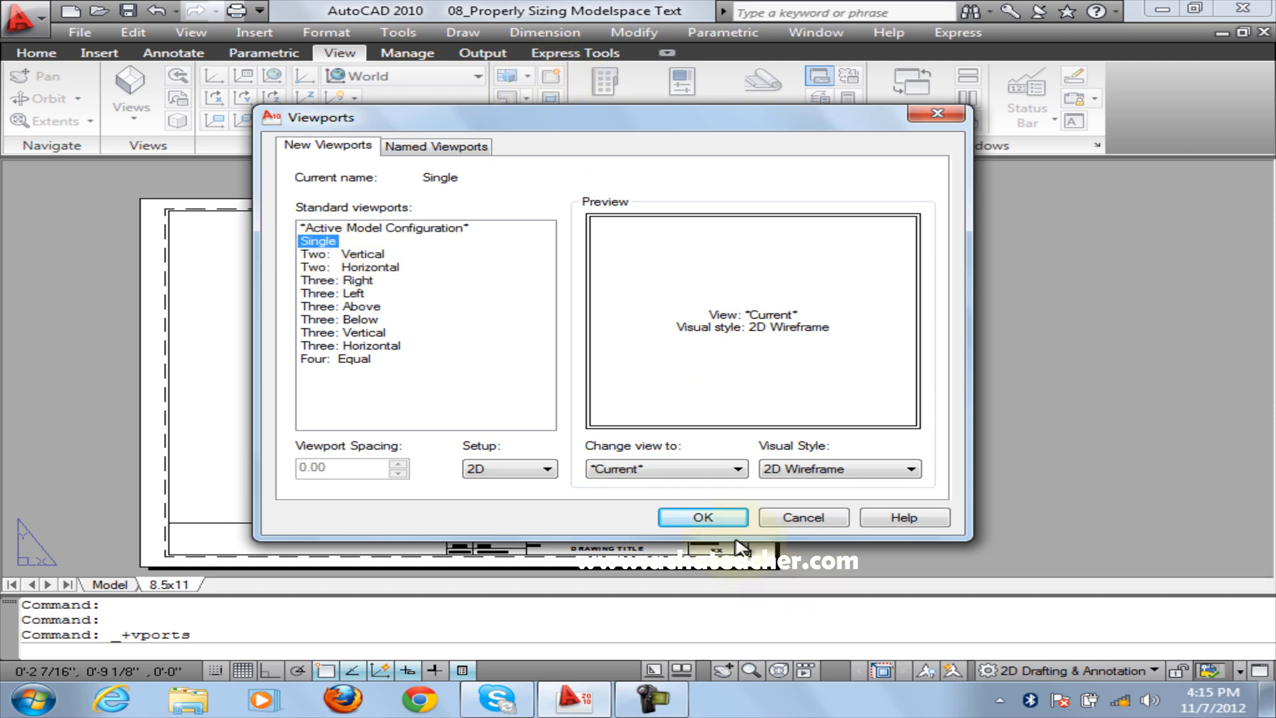
left_click(694, 518)
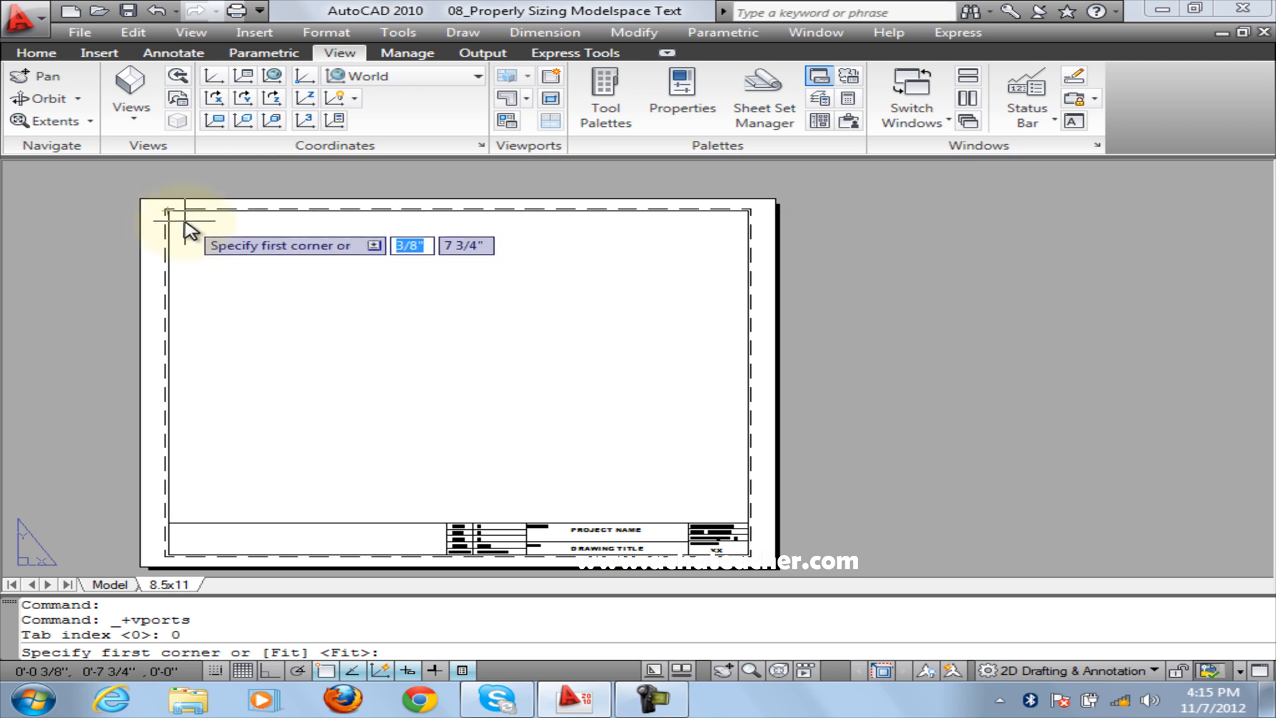
left_click(184, 222)
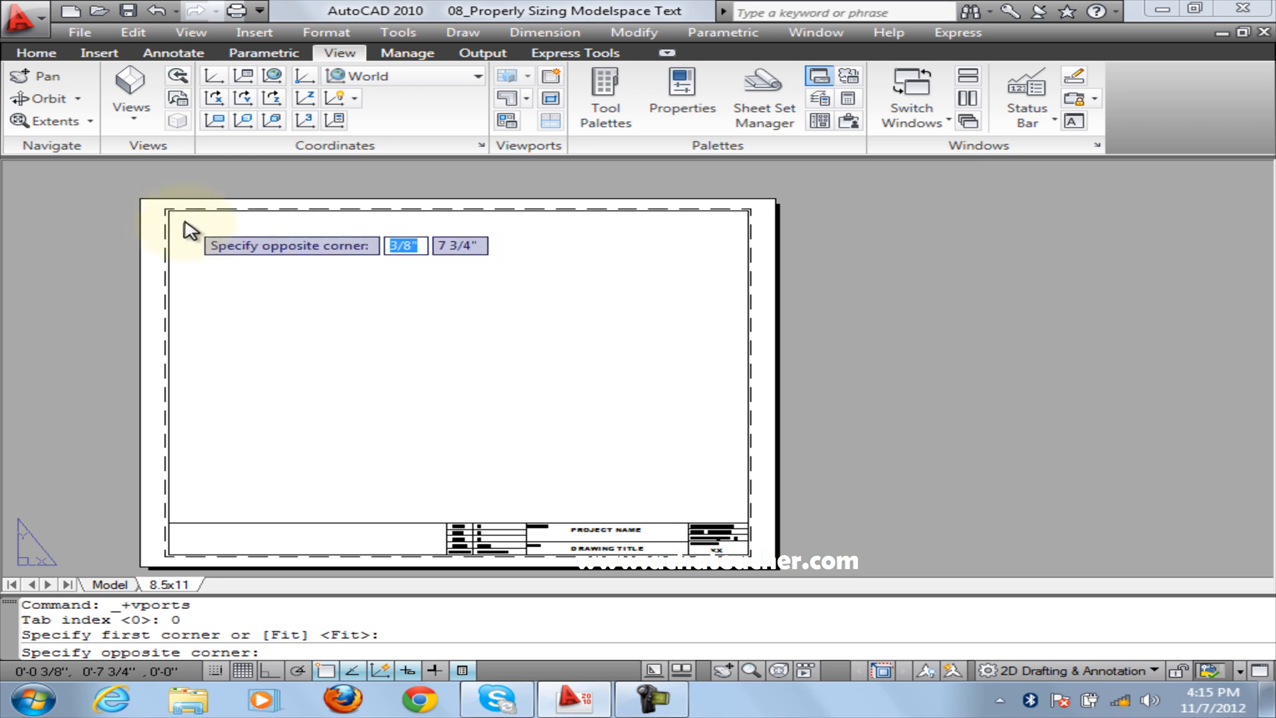
left_click(429, 511)
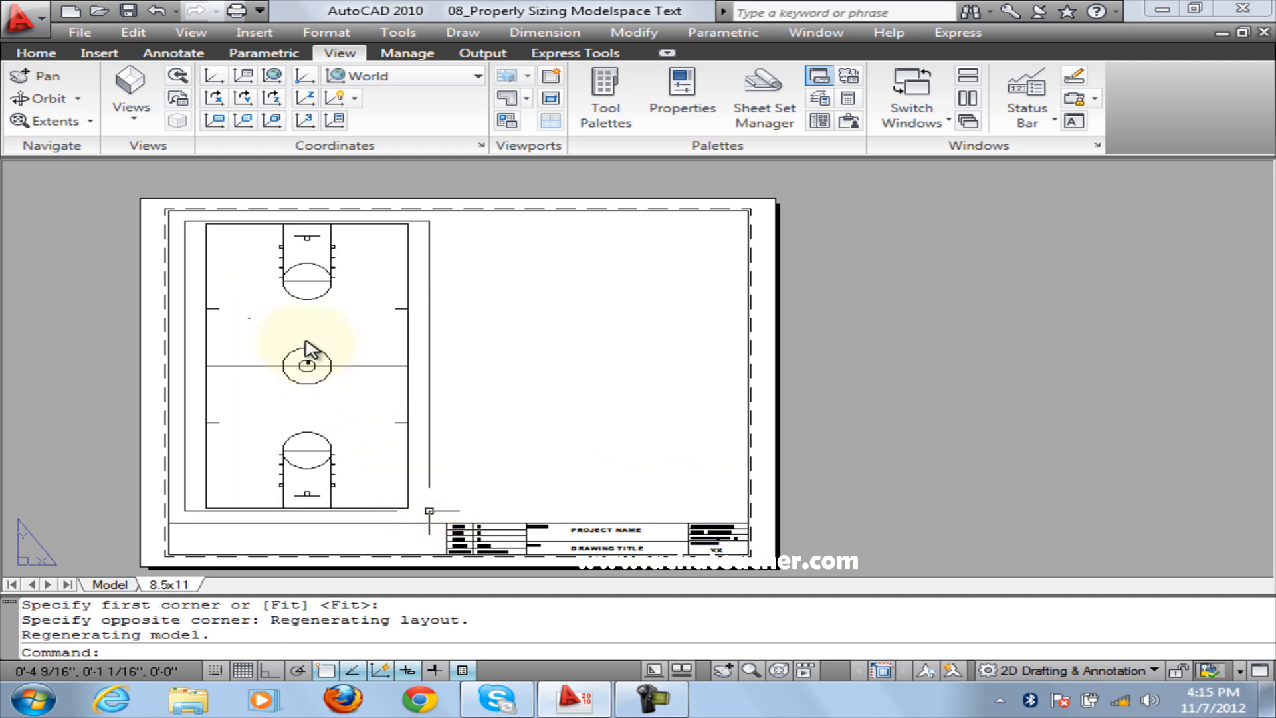
- Choose viewport as the current layer
left_click(37, 54)
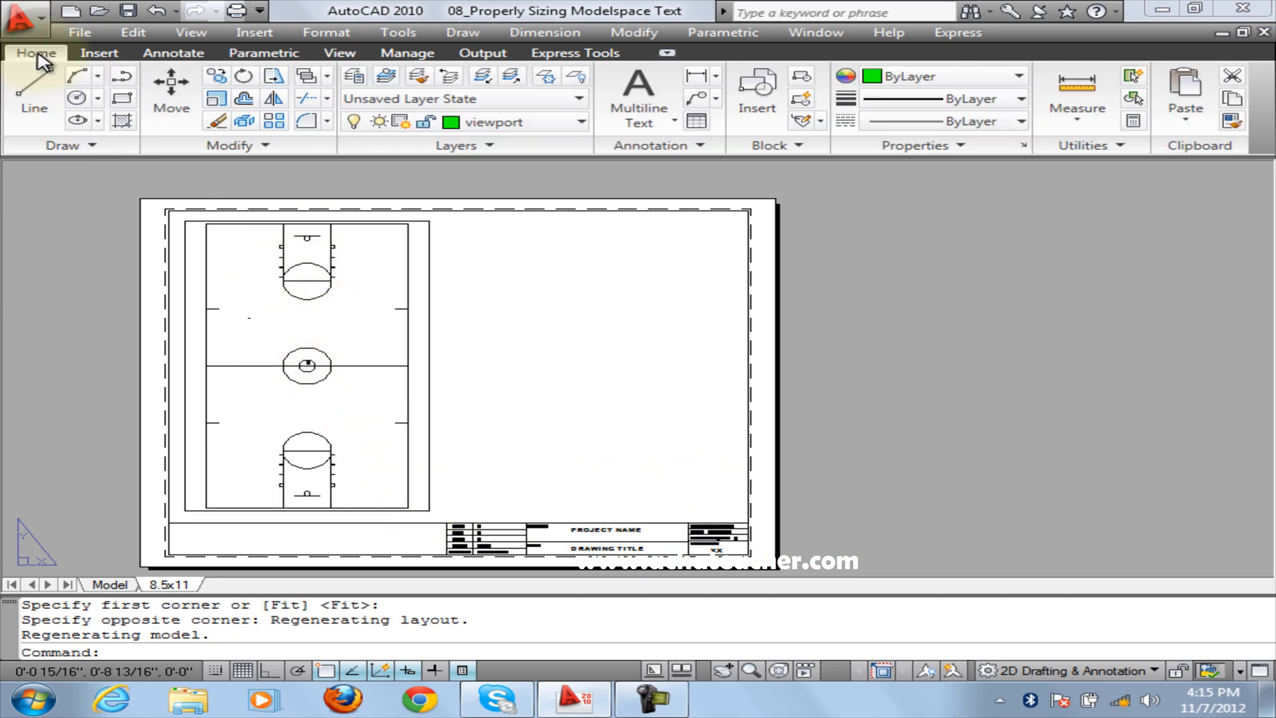
left_click(505, 125)
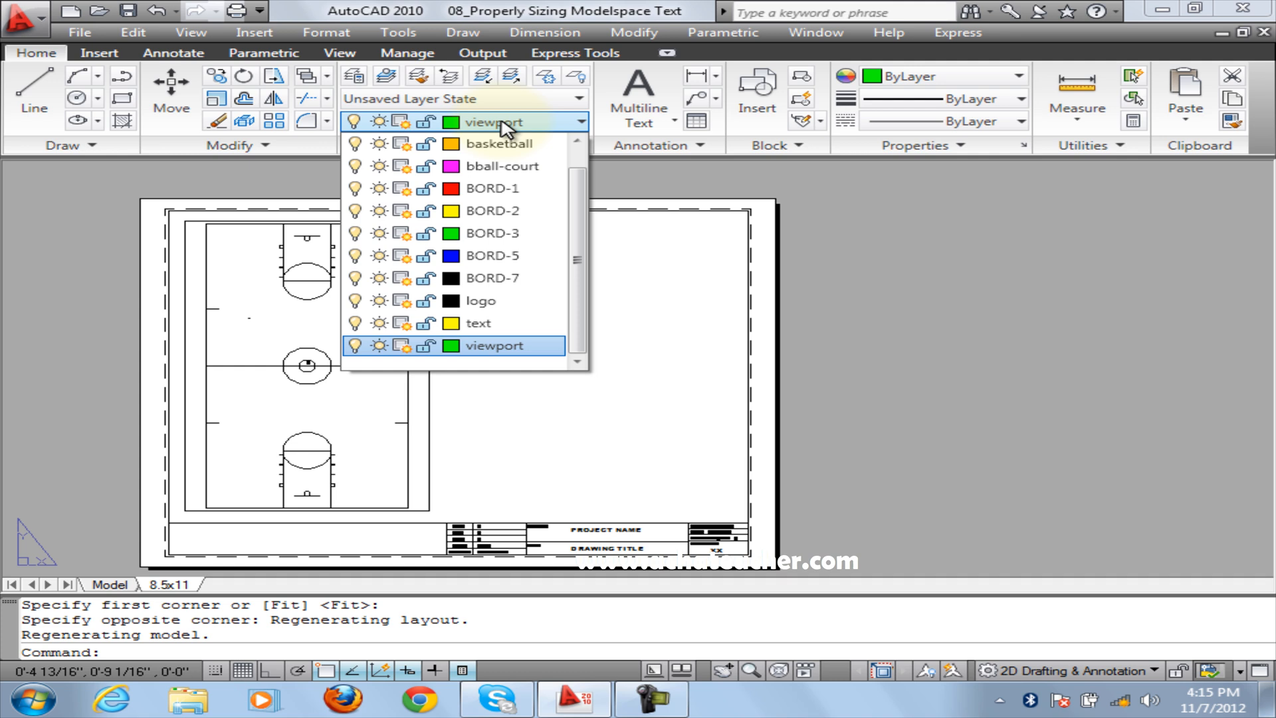
left_click(495, 347)
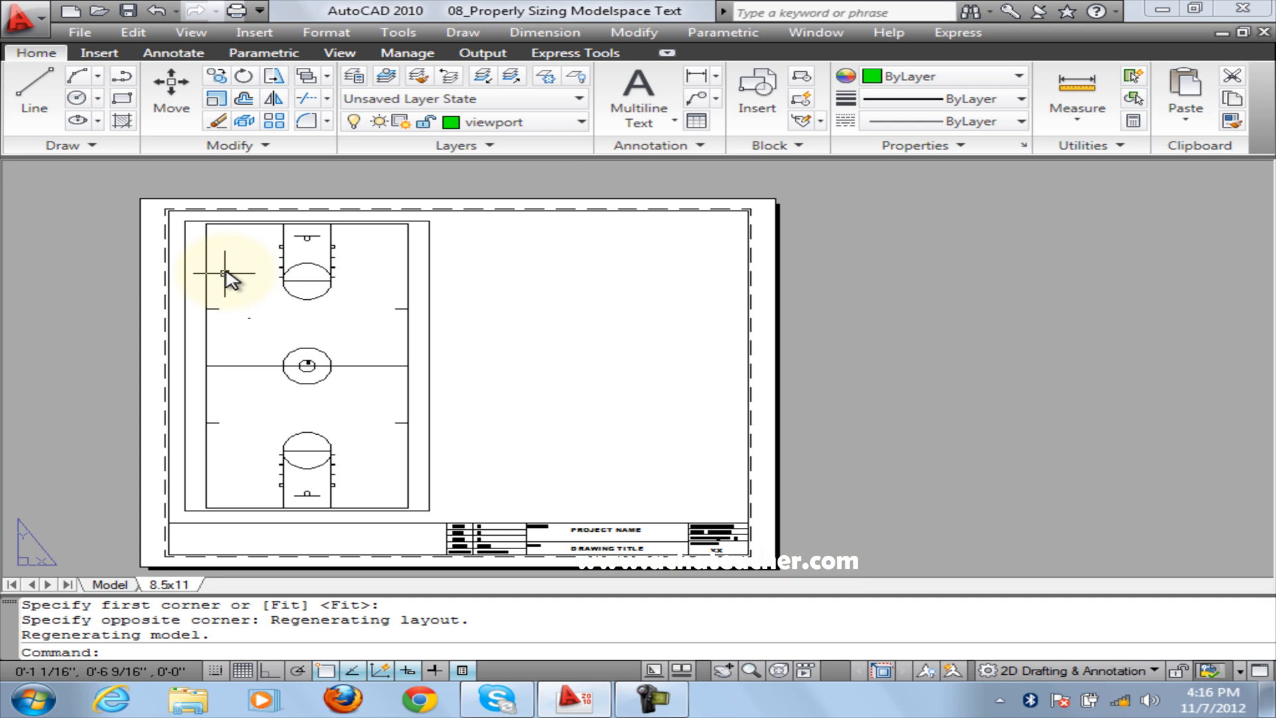
- Set the scale of the basketball court viewport to 1/16" = 1'-0"
scroll(242, 322, "up", 5)
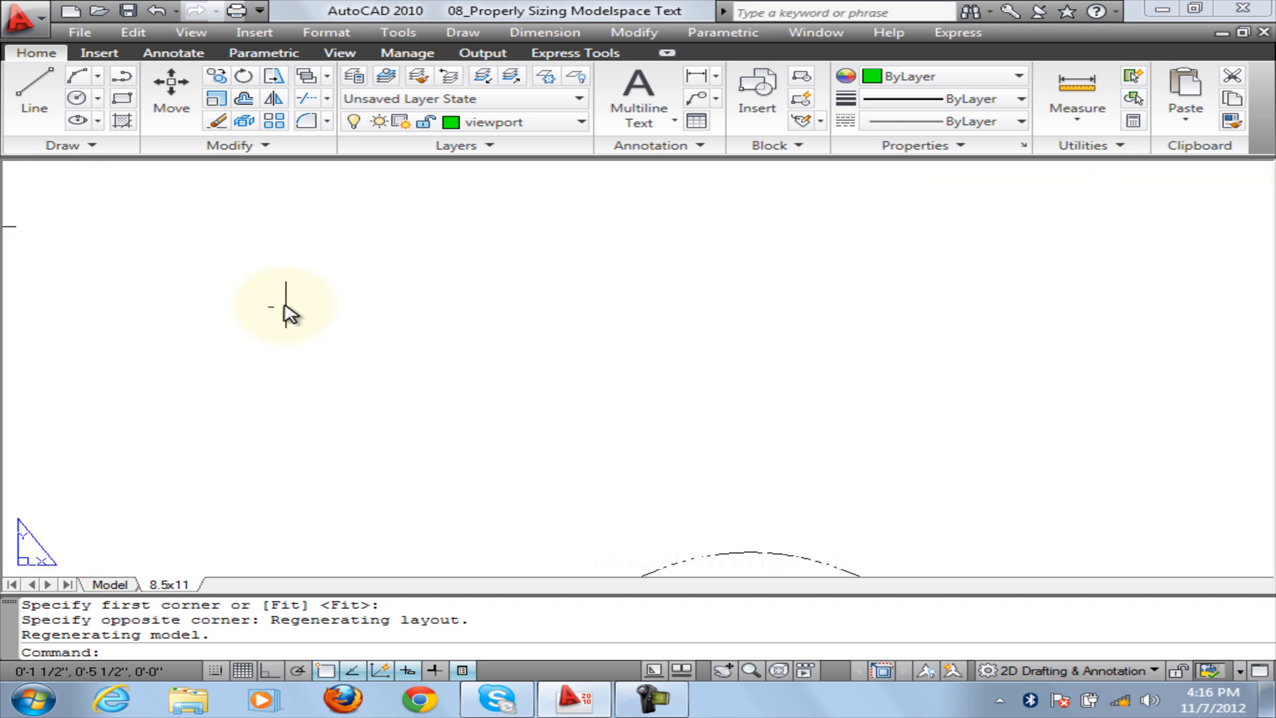
scroll(233, 307, "down", 6)
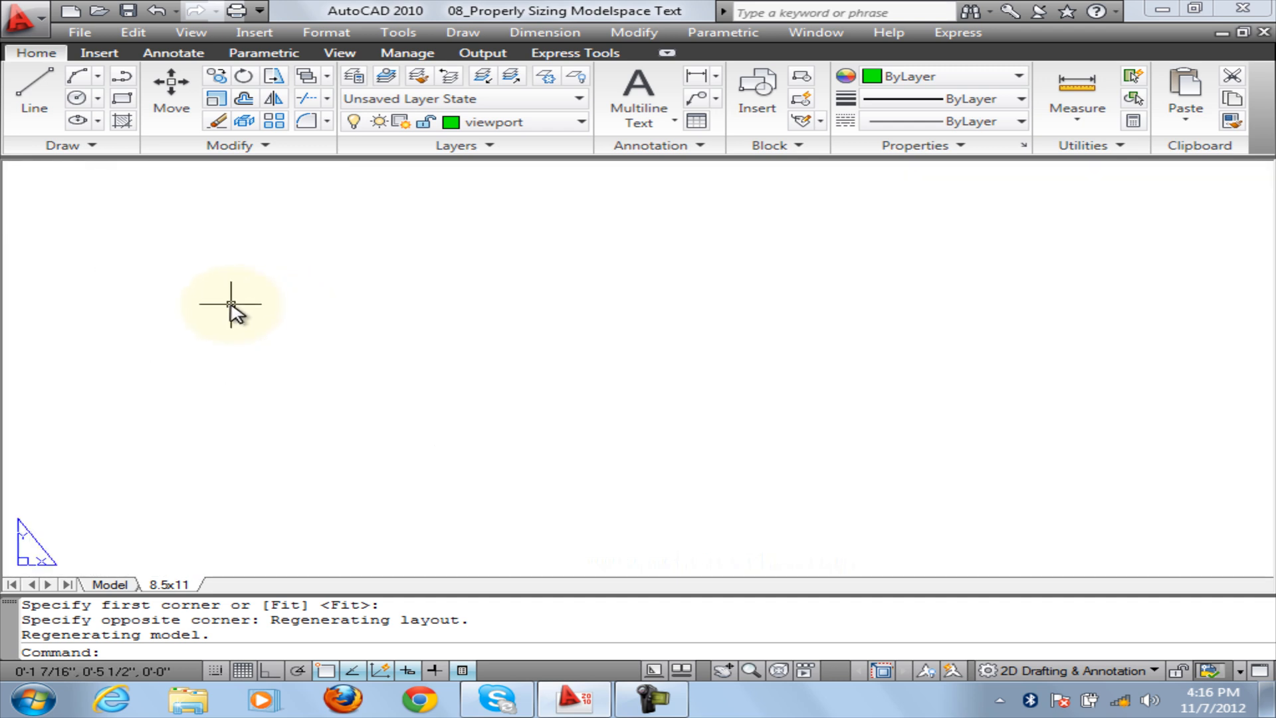
scroll(233, 307, "up", 2)
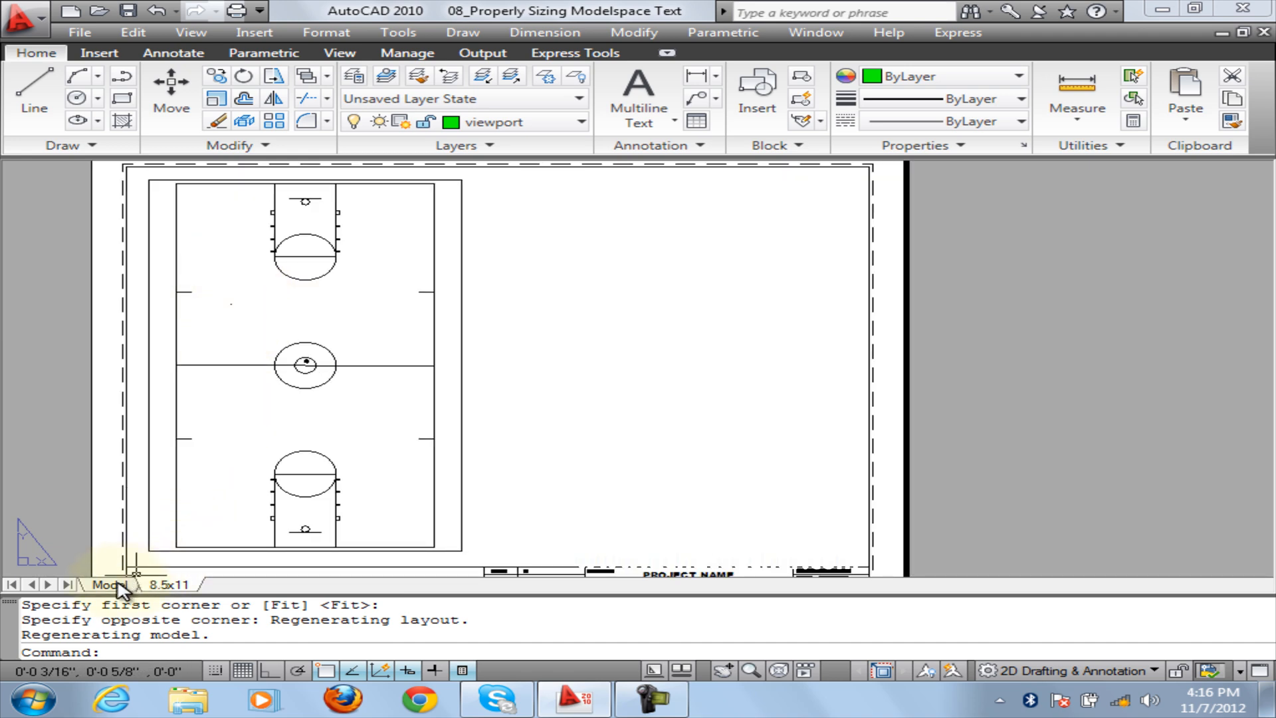
mouse_move(116, 586)
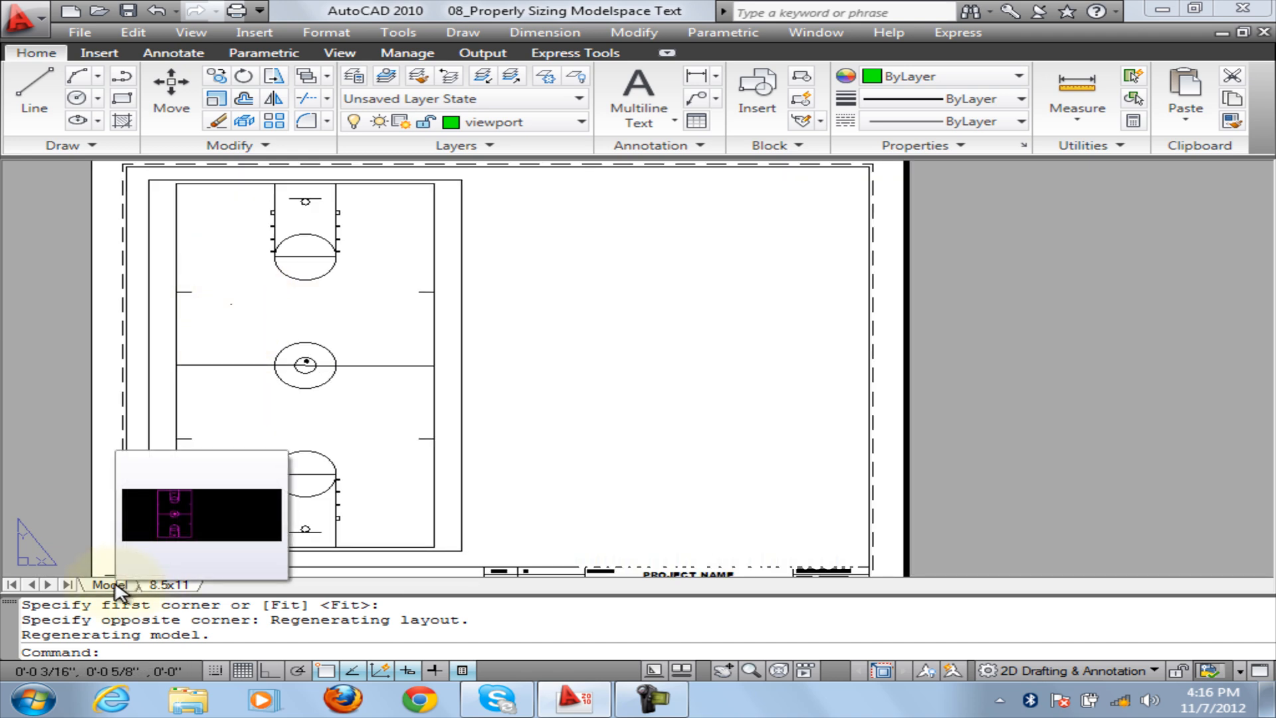
left_click(460, 400)
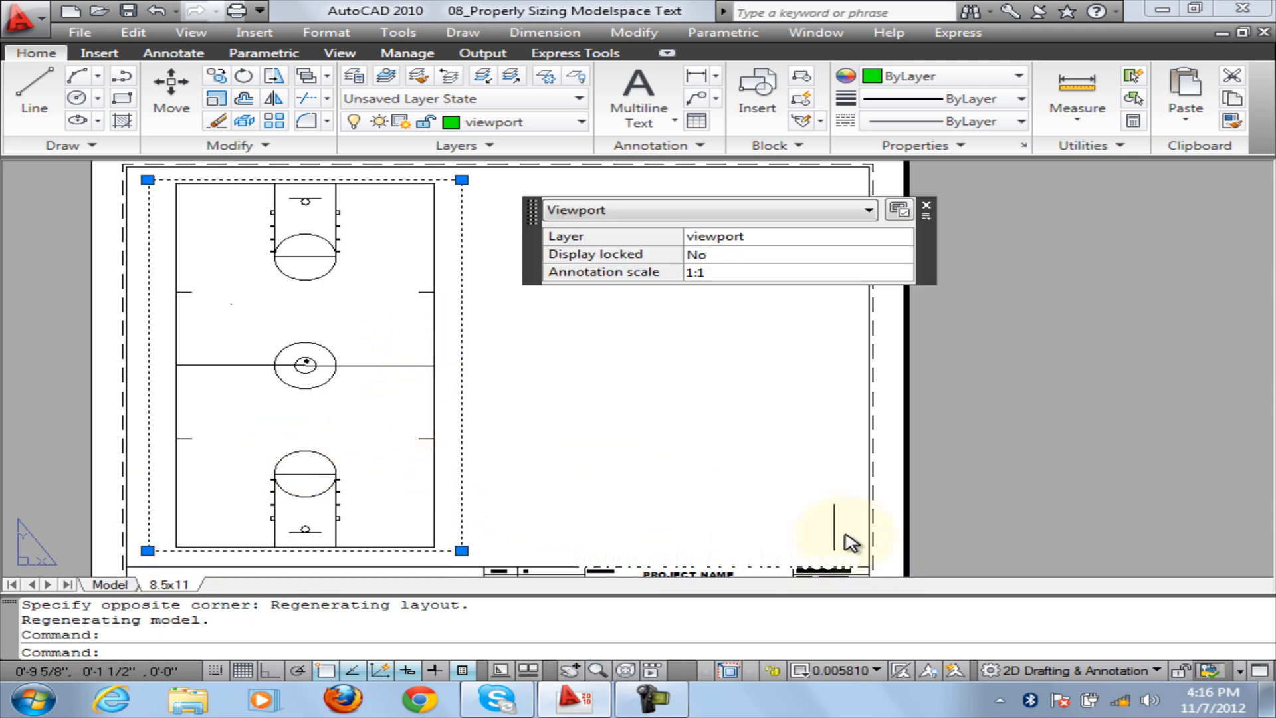
left_click(867, 671)
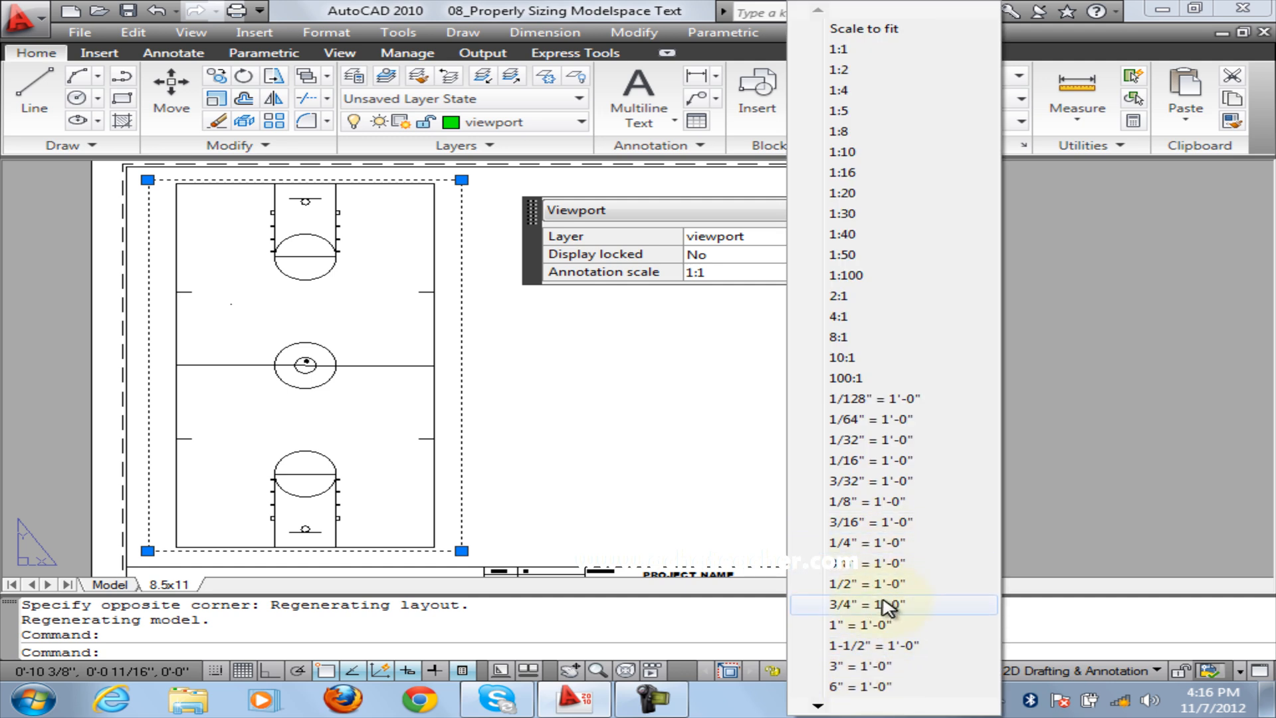
left_click(884, 461)
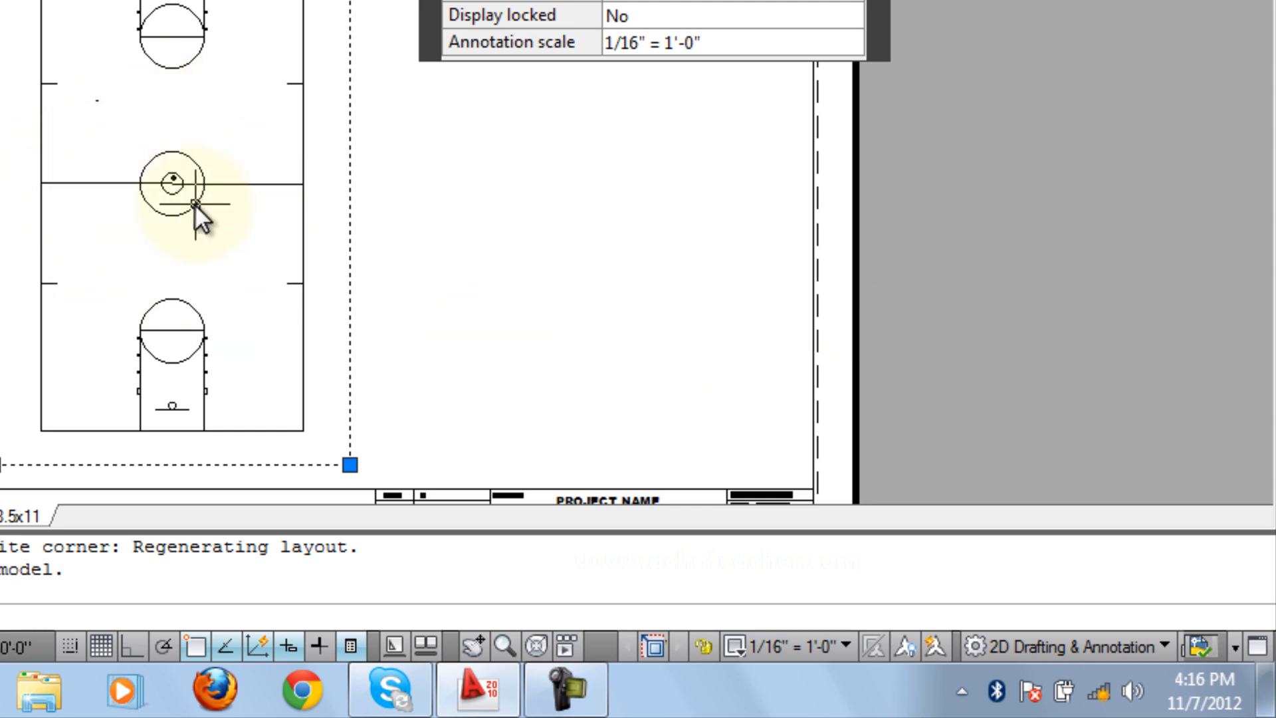
- Try a 3/16" = 1'-0" scale on the viewport and set it back to 1/16" = 1'-0"
left_click(812, 645)
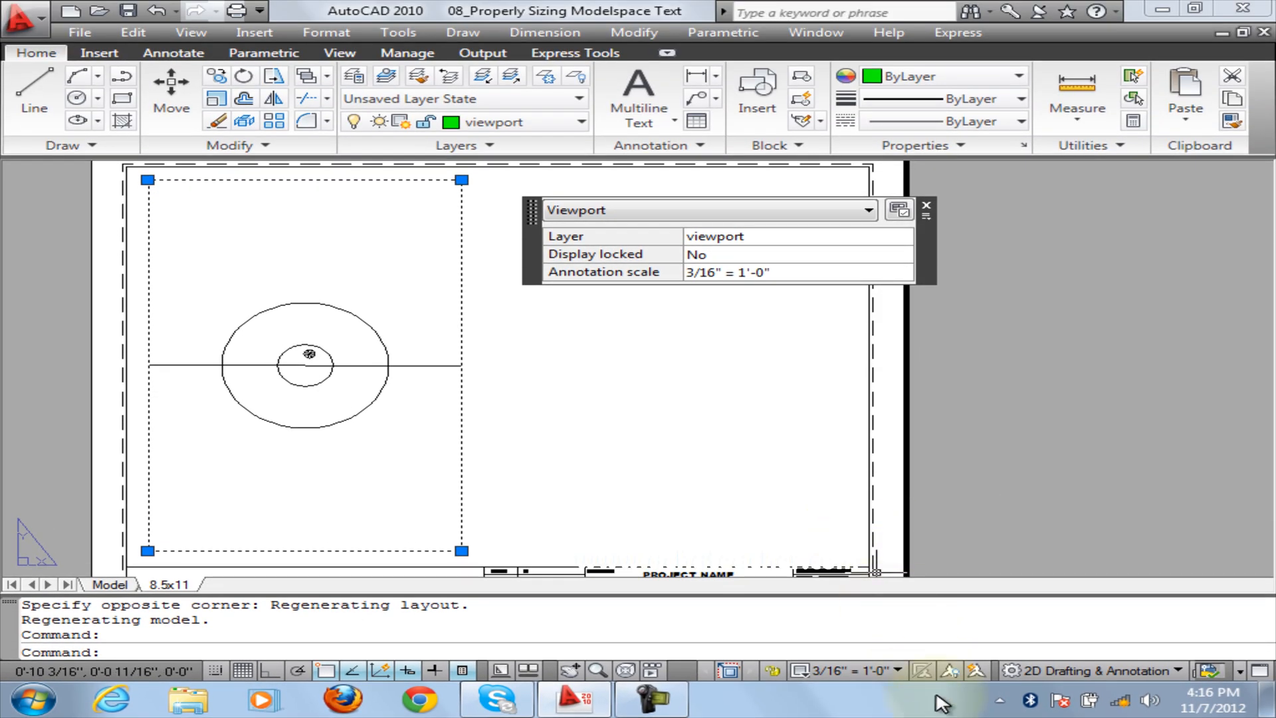
left_click(862, 671)
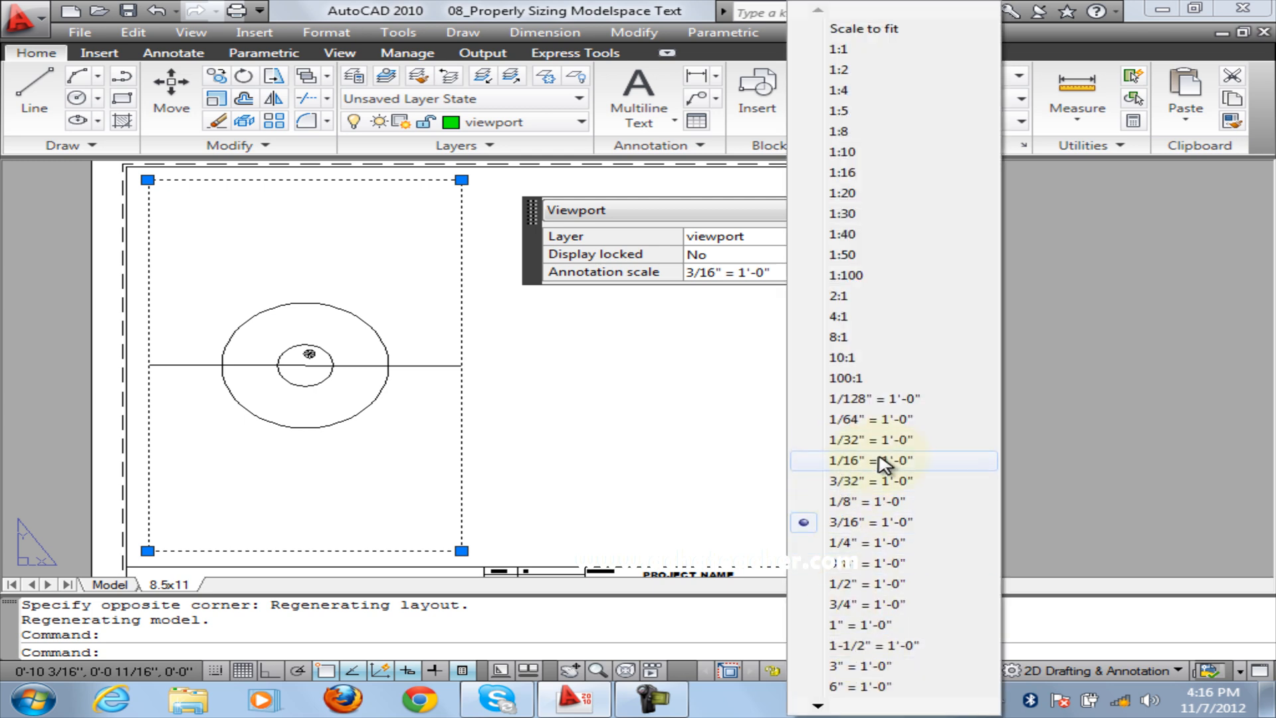
left_click(848, 460)
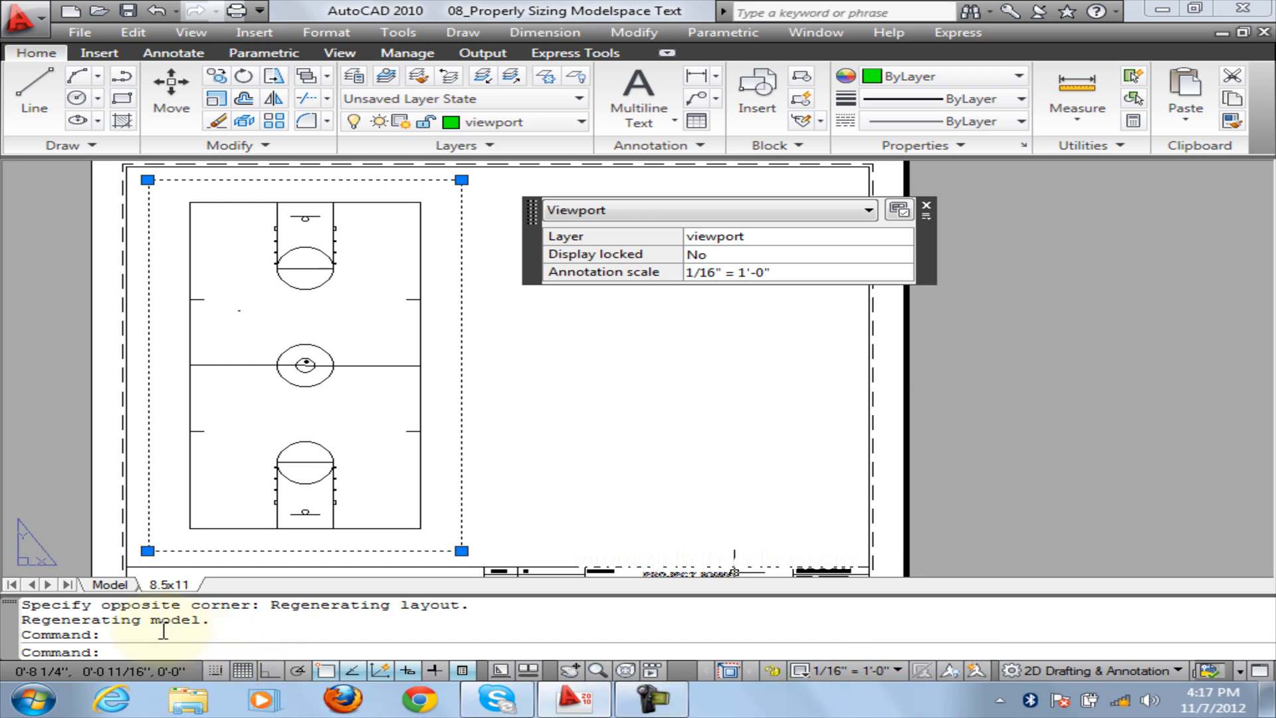
- Return to model space and bring up the annotation tools
left_click(109, 585)
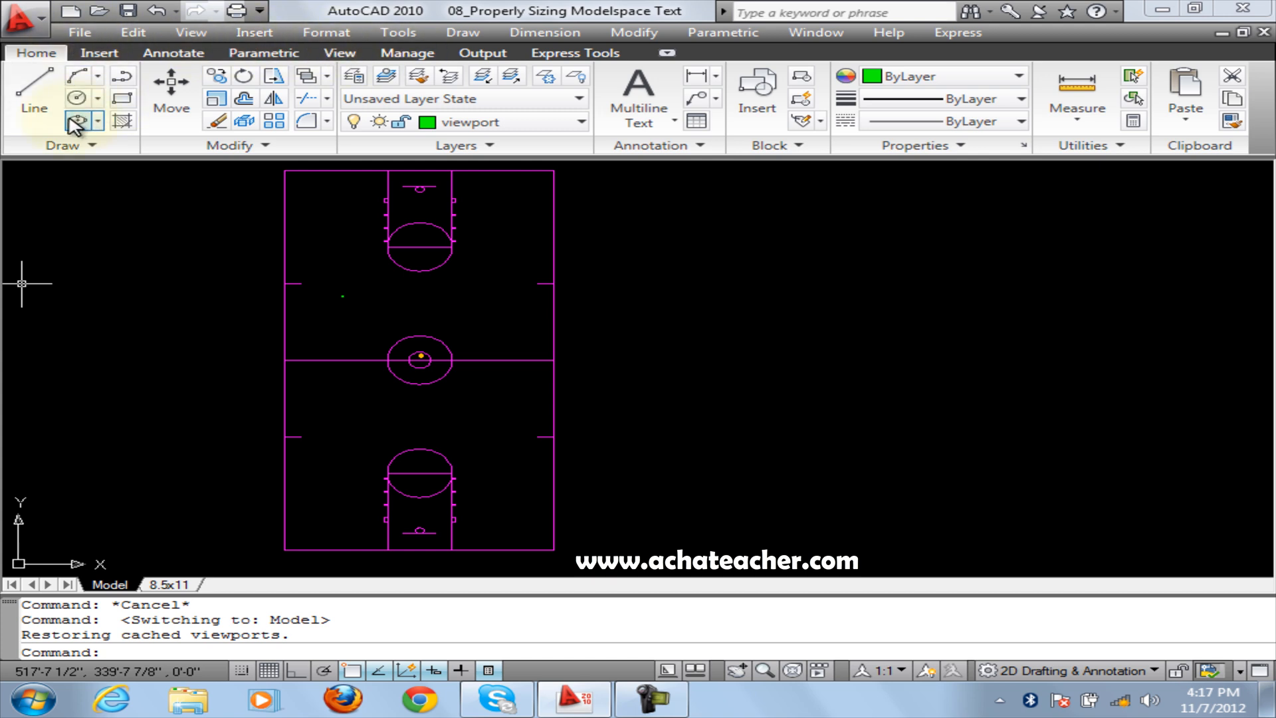
left_click(167, 54)
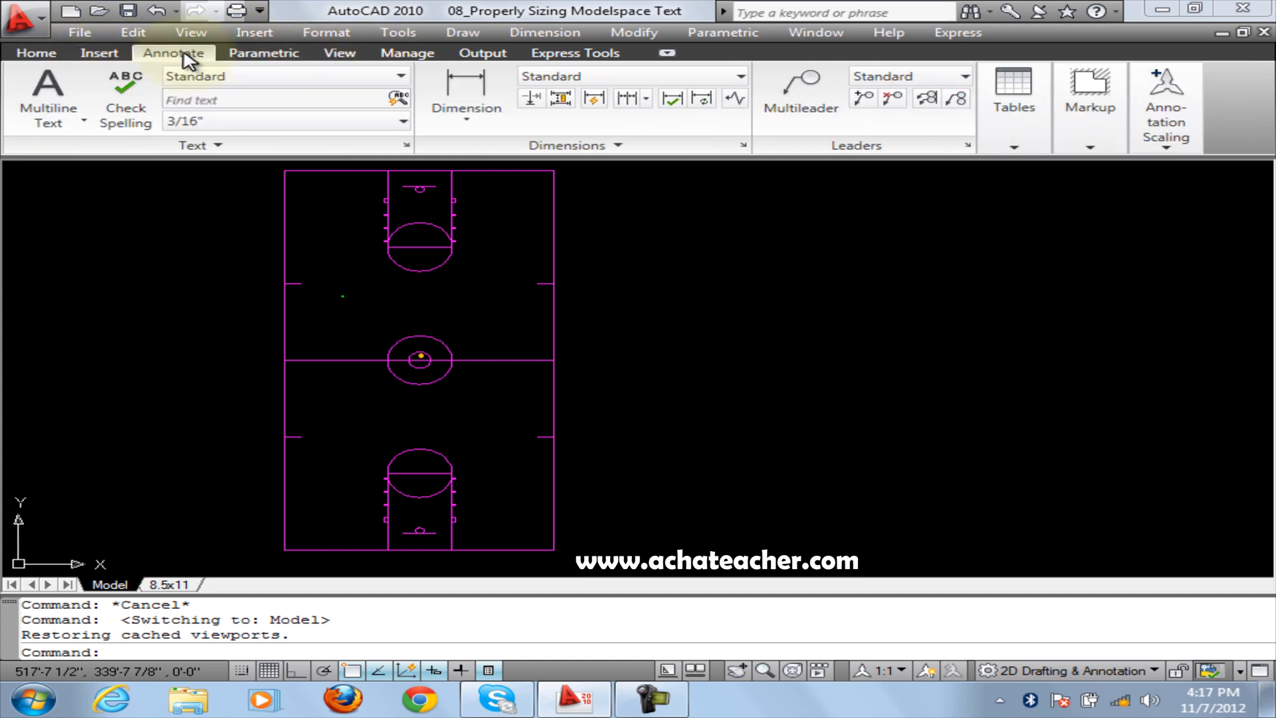
left_click(67, 121)
left_click(78, 191)
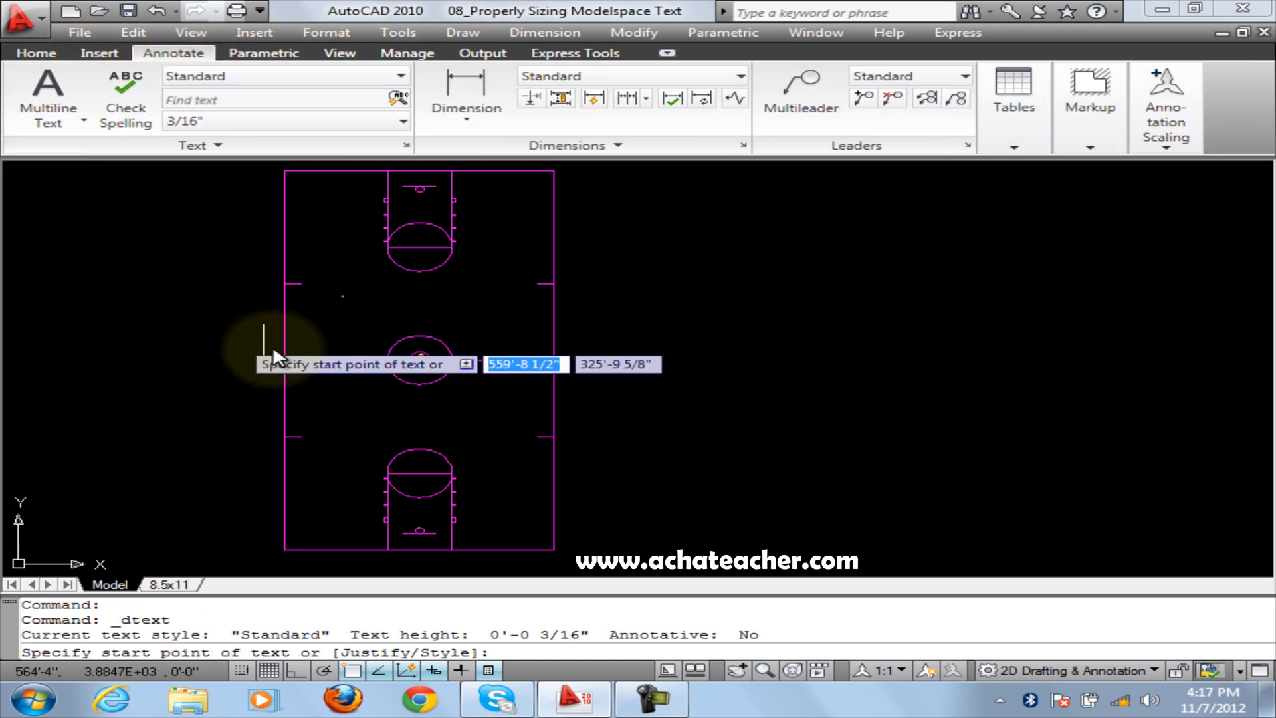
left_click(354, 286)
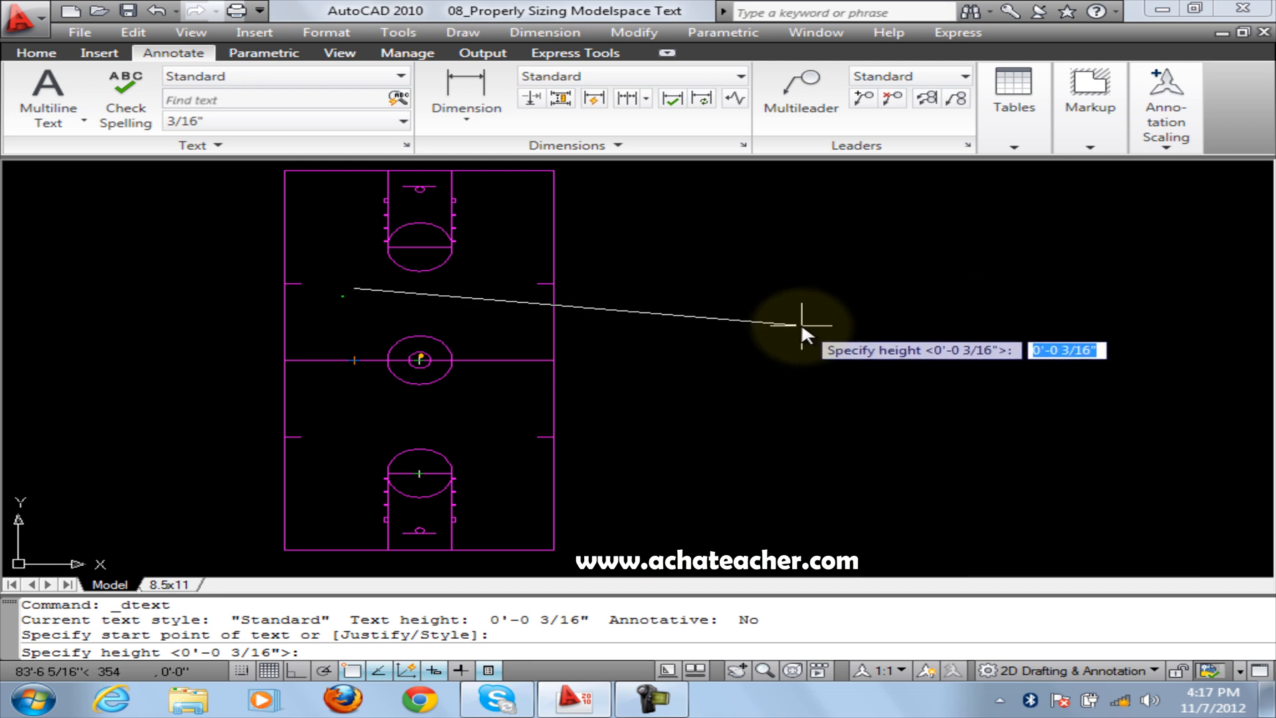
key("Return")
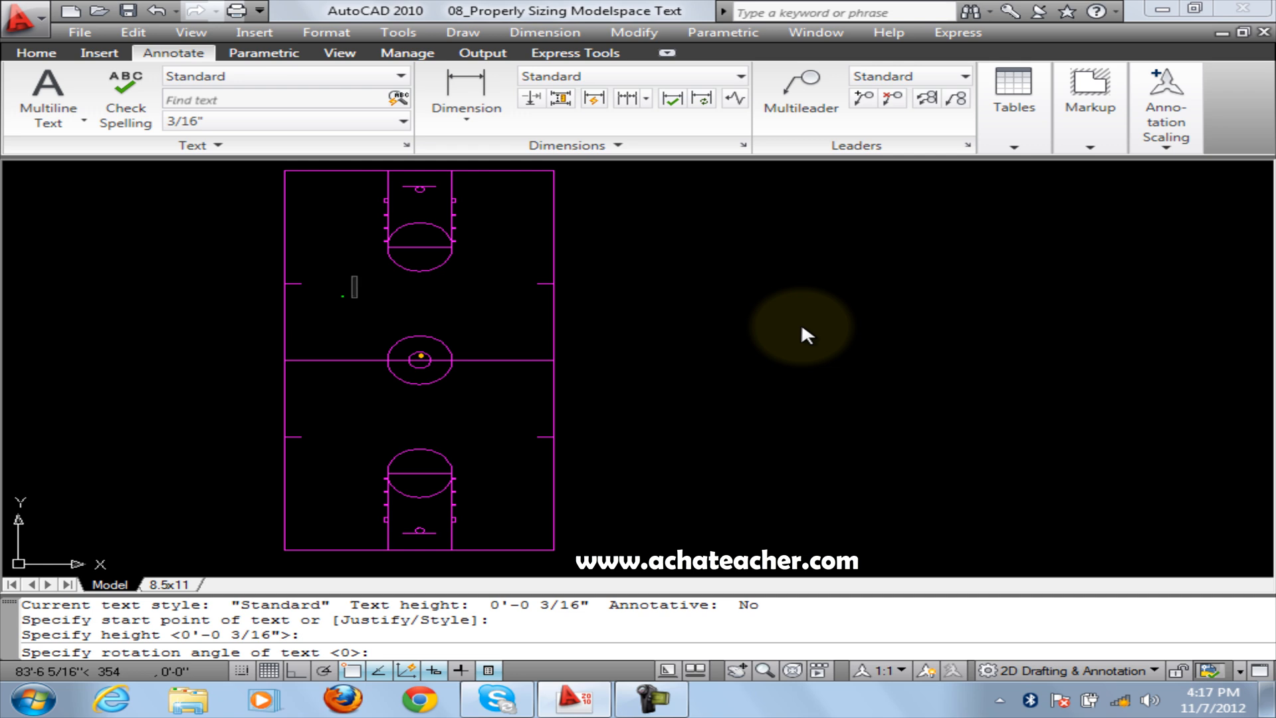
key("Return")
key("Return")
- Start a single-line text in the court's upper half, above the center circle, and open QuickCalc for the height
left_click(48, 120)
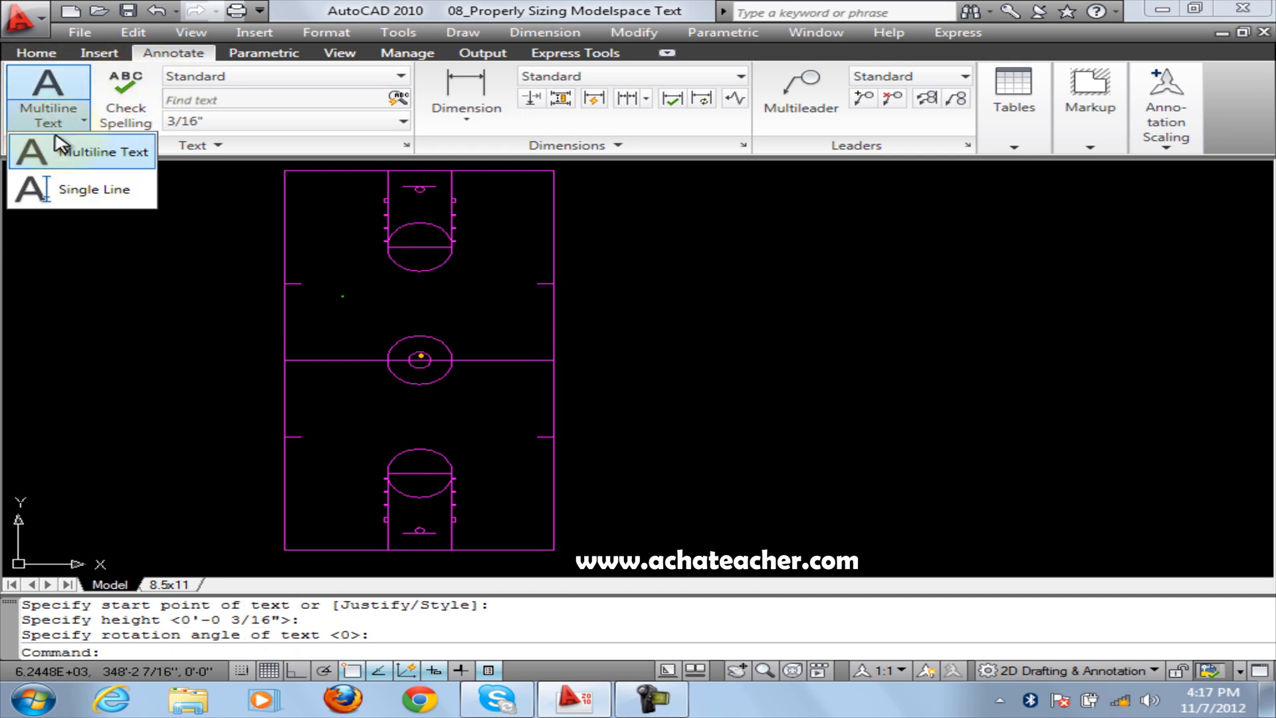
left_click(80, 192)
left_click(375, 304)
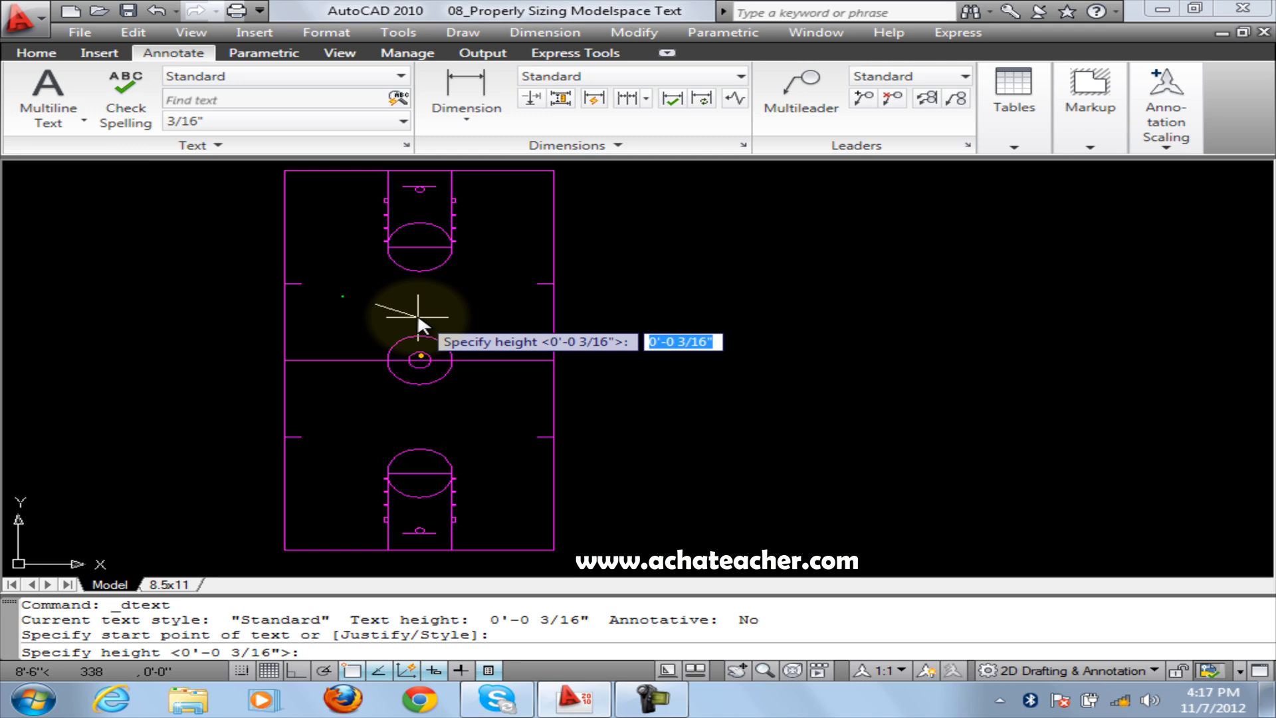
key("ctrl+8")
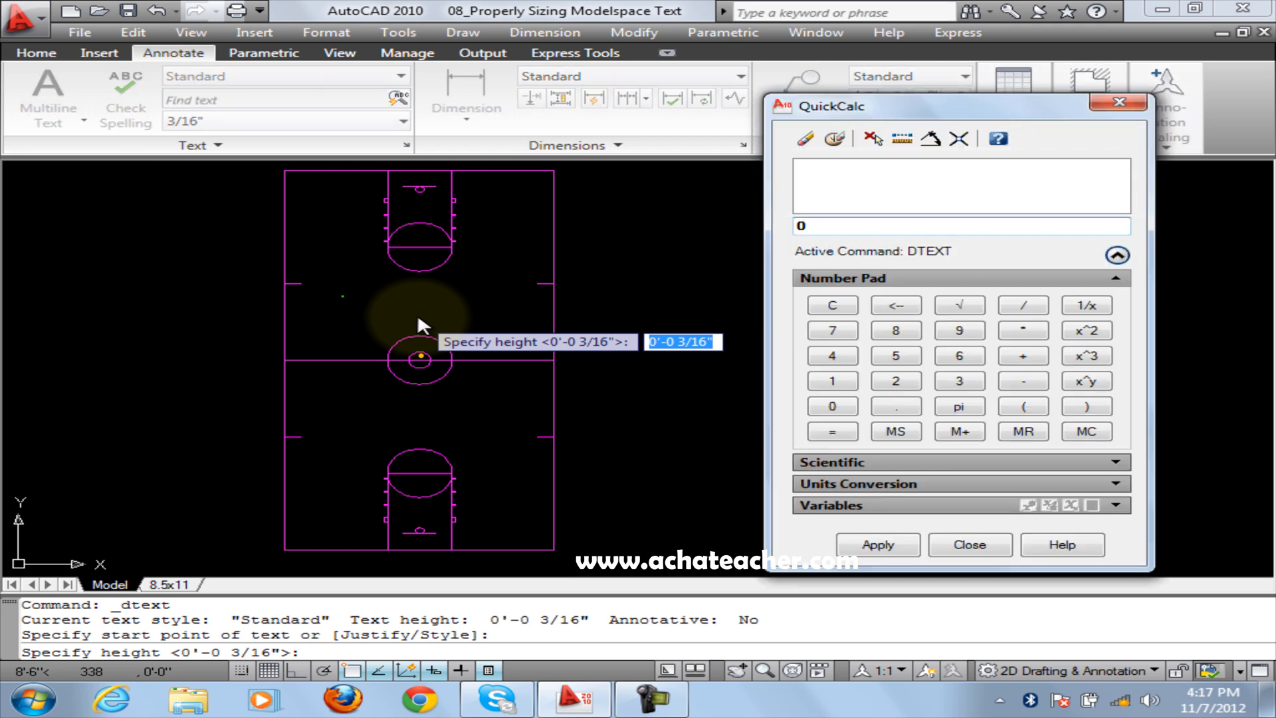
left_click(832, 381)
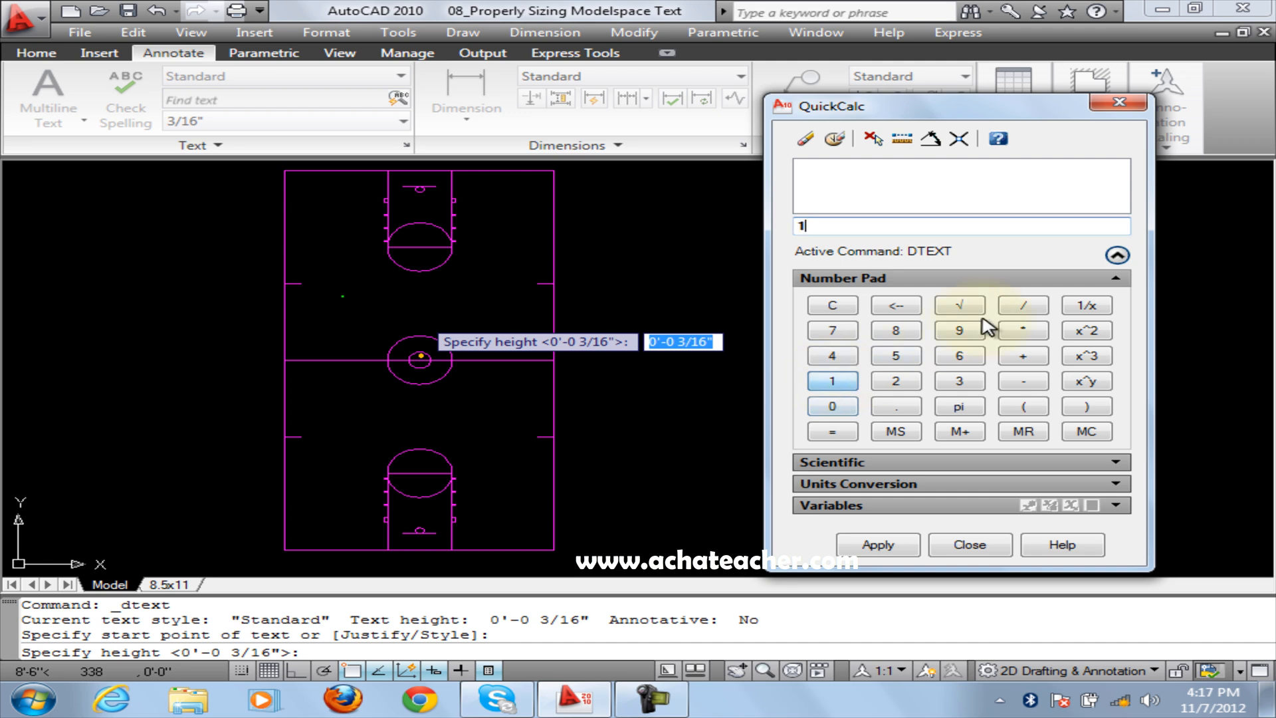
left_click(1023, 305)
left_click(896, 330)
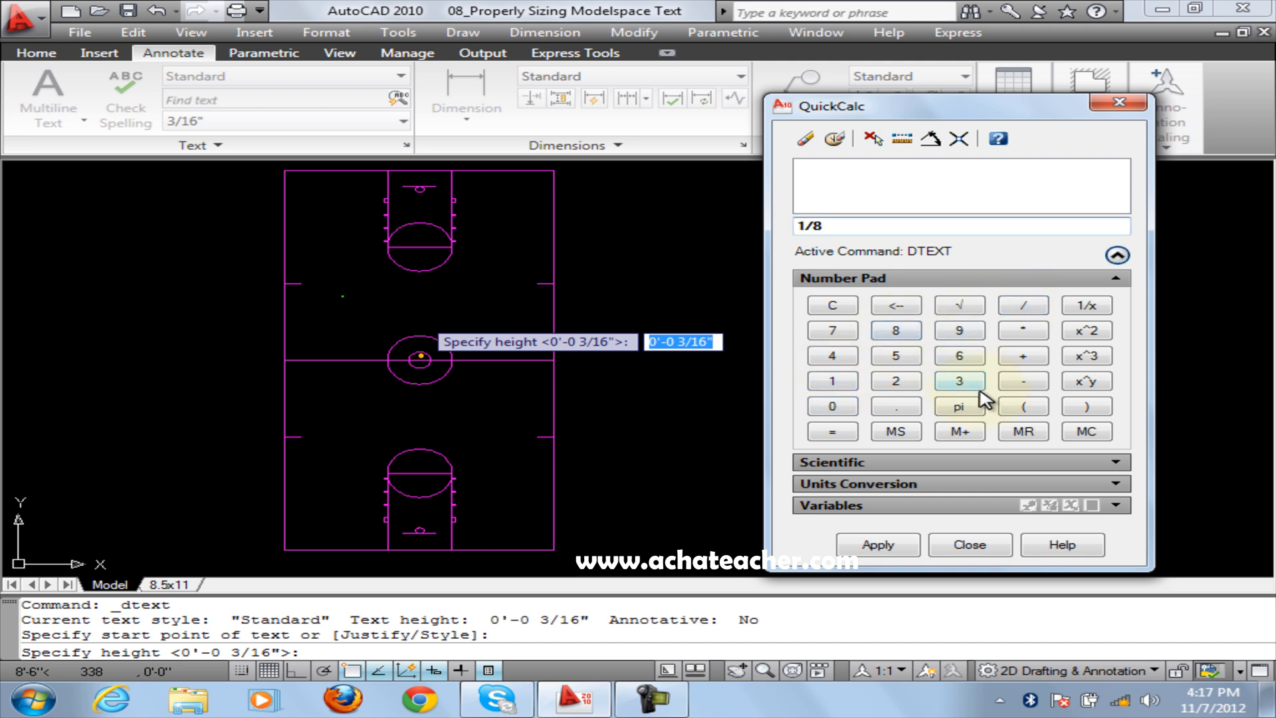
type("\"")
type("*")
key("BackSpace")
key("BackSpace")
key("BackSpace")
key("BackSpace")
key("BackSpace")
- Calculate the viewport scale factor as 16*12 in QuickCalc
left_click(831, 382)
left_click(959, 357)
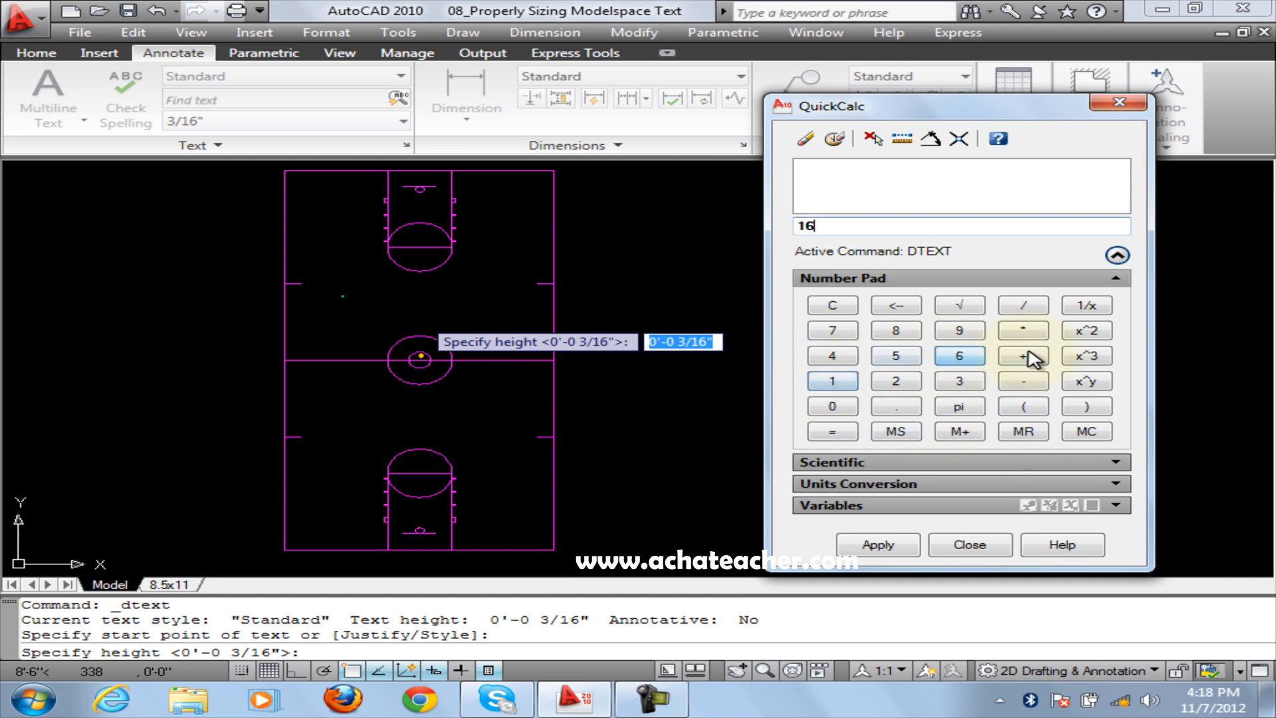
left_click(1023, 330)
left_click(827, 383)
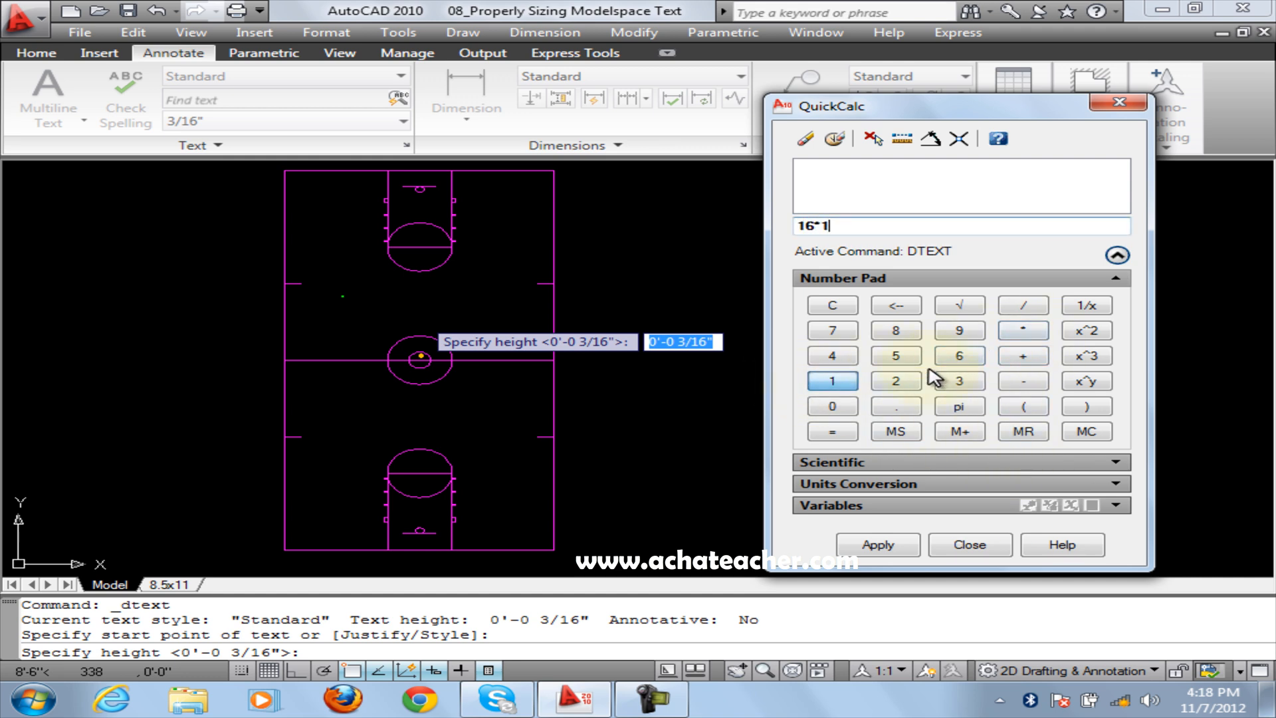
left_click(897, 381)
left_click(832, 432)
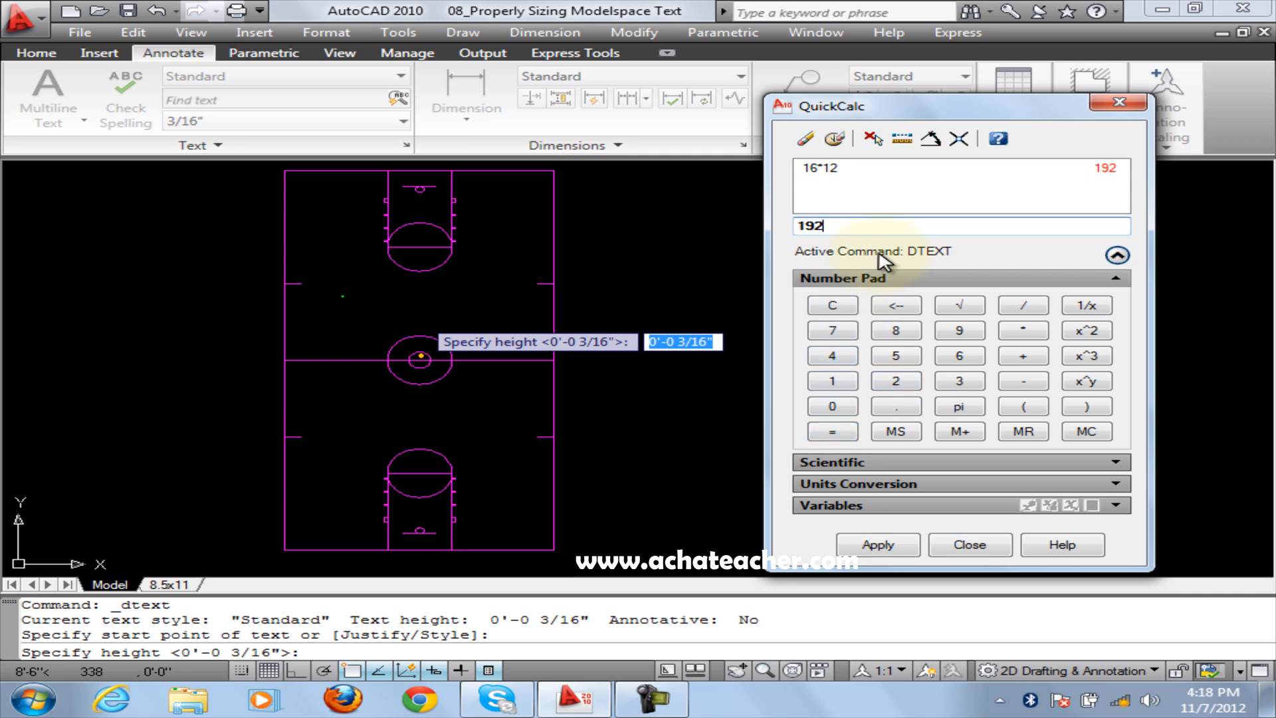
- Multiply the scale factor as 192*1/8" in QuickCalc and apply the resulting 2' as the text height
left_click(1023, 331)
left_click(831, 383)
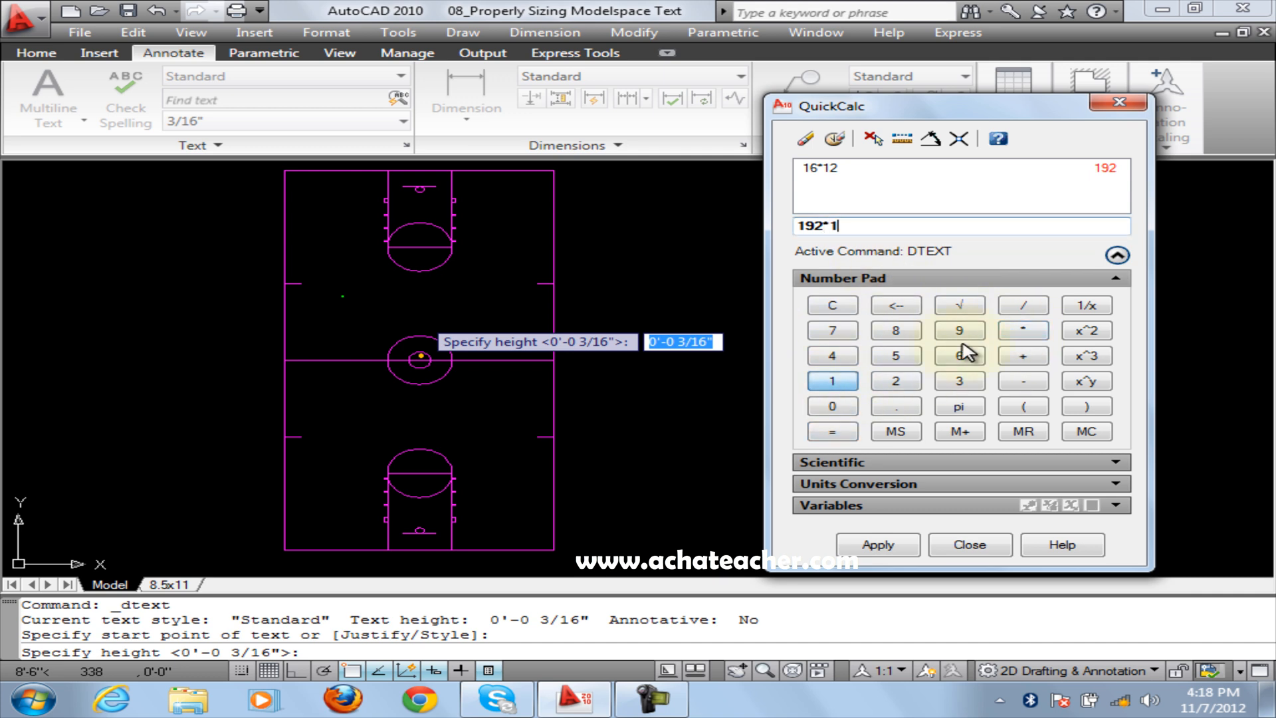
left_click(1025, 307)
left_click(896, 331)
type("\"")
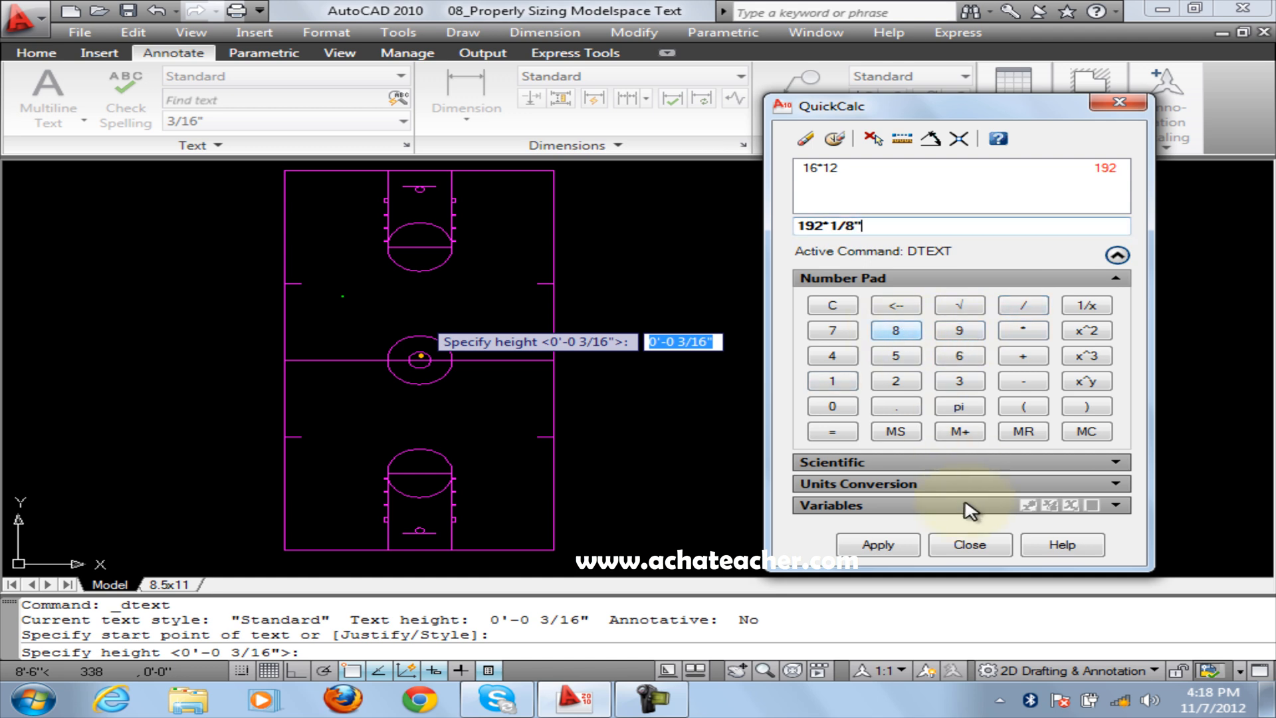
left_click(877, 546)
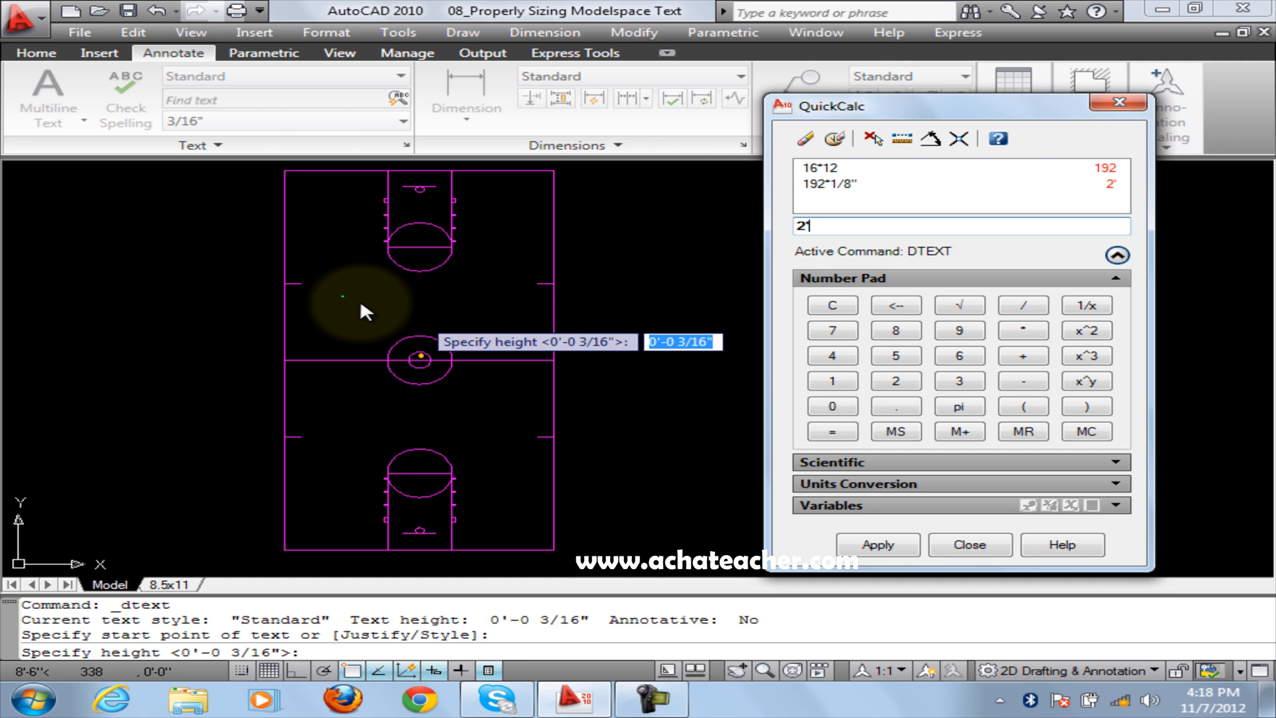
left_click(878, 544)
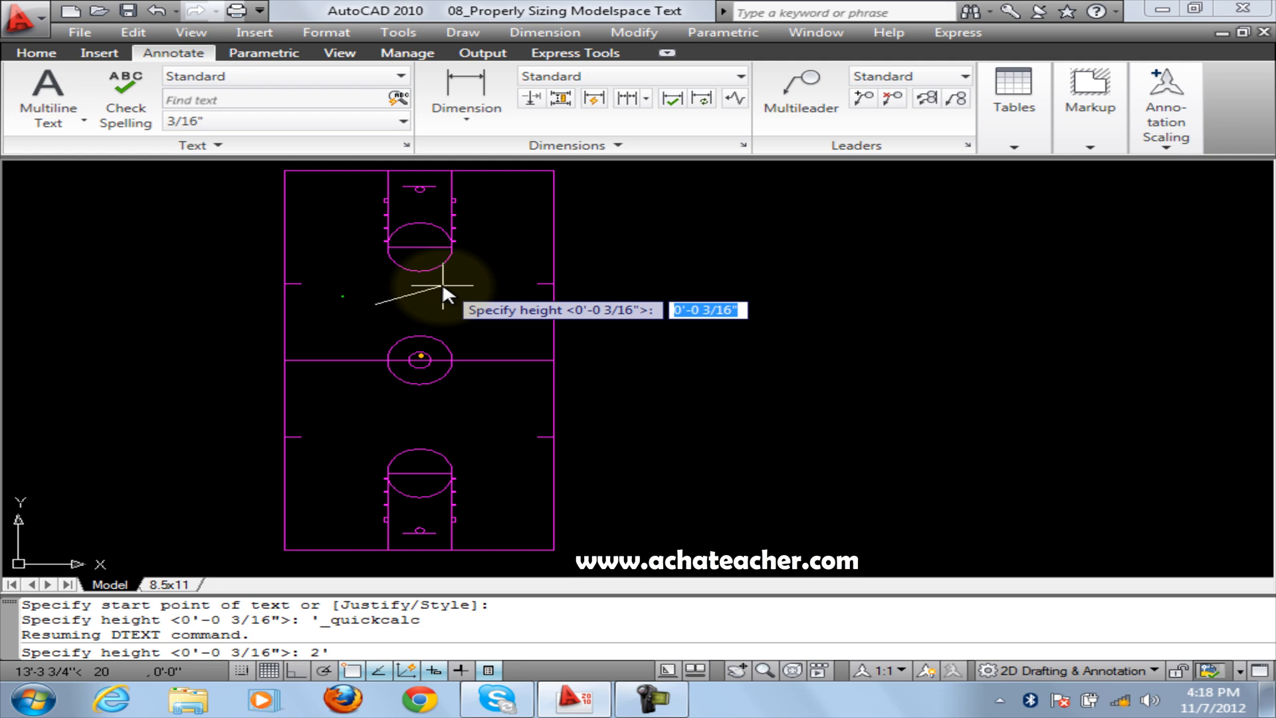
key("Return")
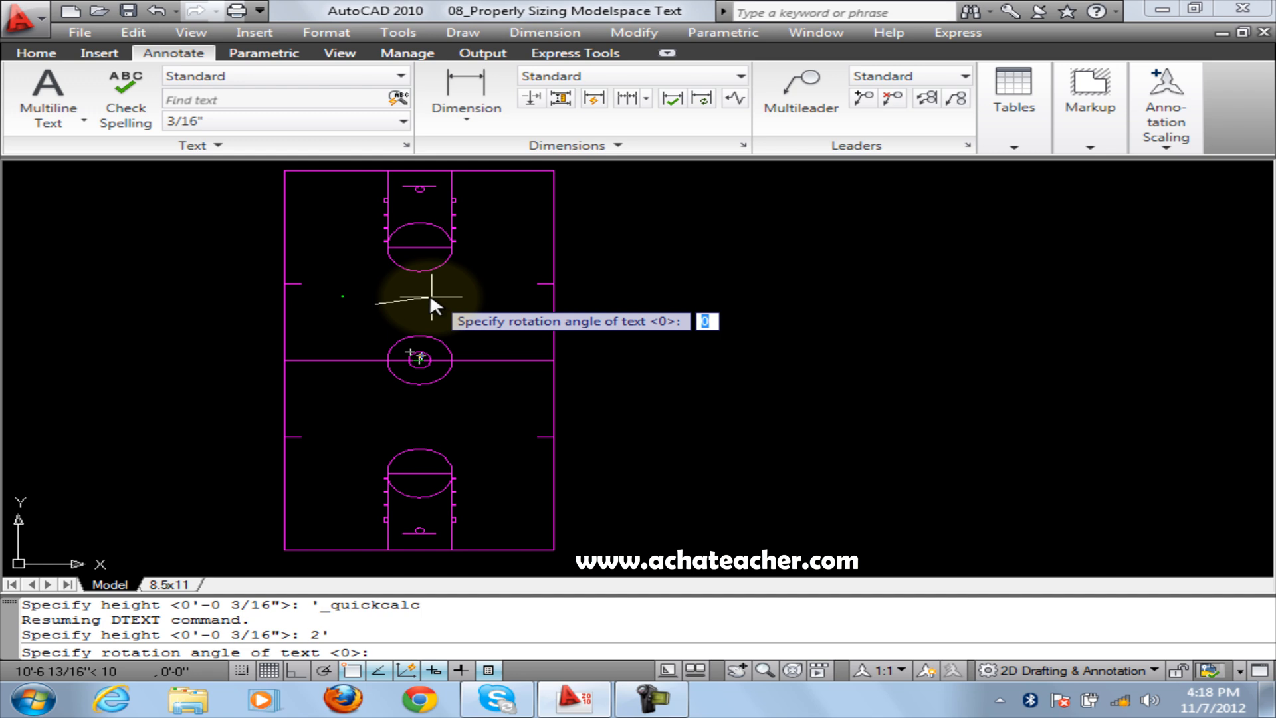
- Accept a text rotation of 0 and write "basket ball" as the single-line text above the center circle
key("Return")
type("basket ball")
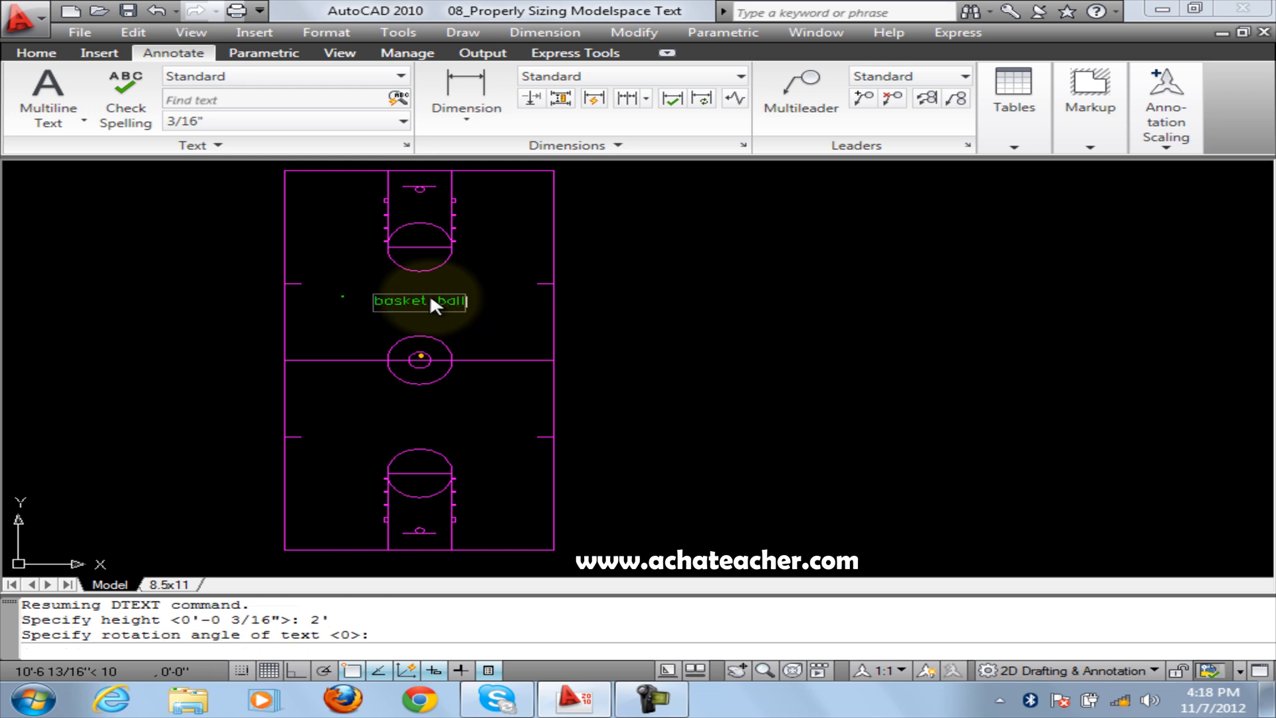
key("Return")
key("Return")
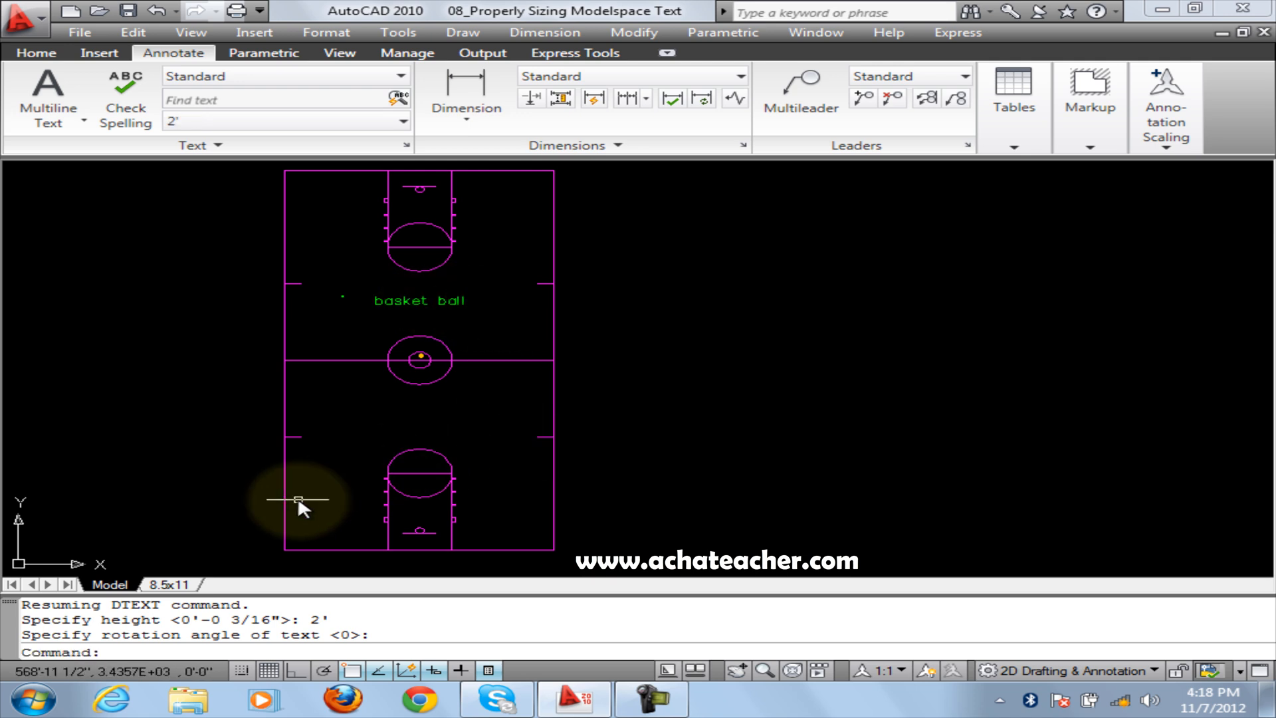
- On the 8.5x11 layout, create a single viewport filling the empty area beside the existing court viewport
left_click(168, 584)
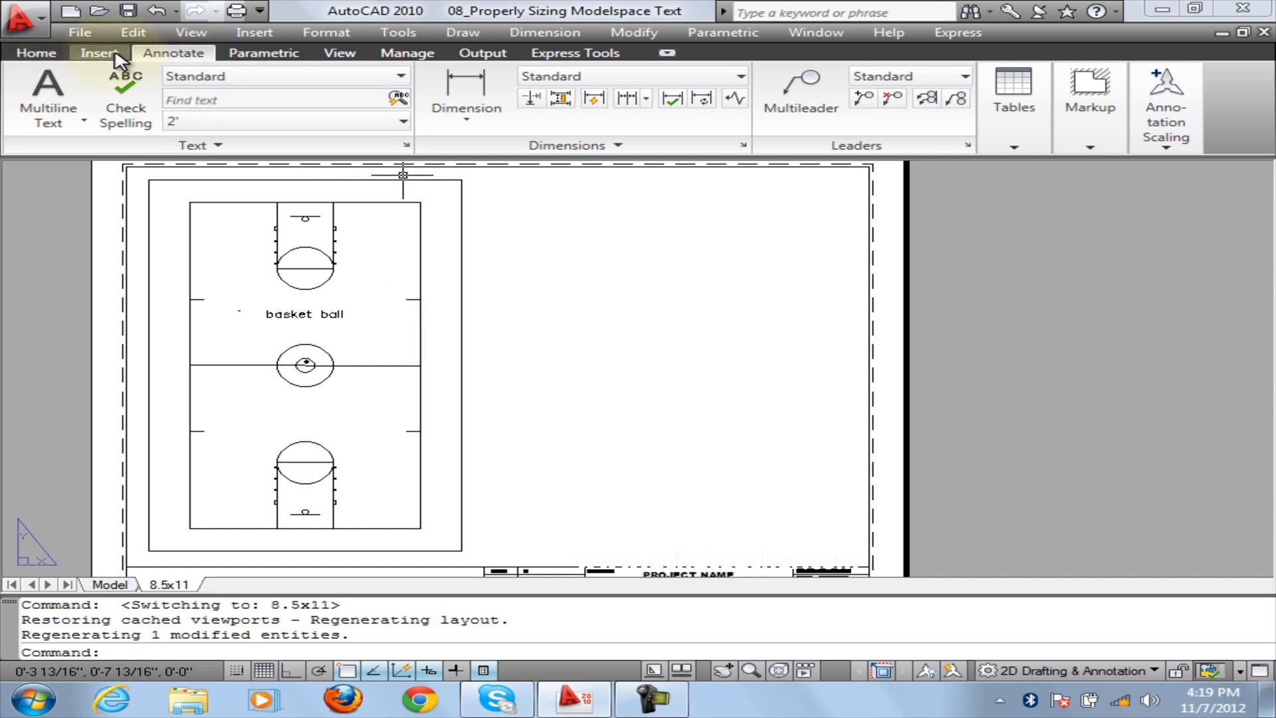
left_click(340, 53)
left_click(549, 90)
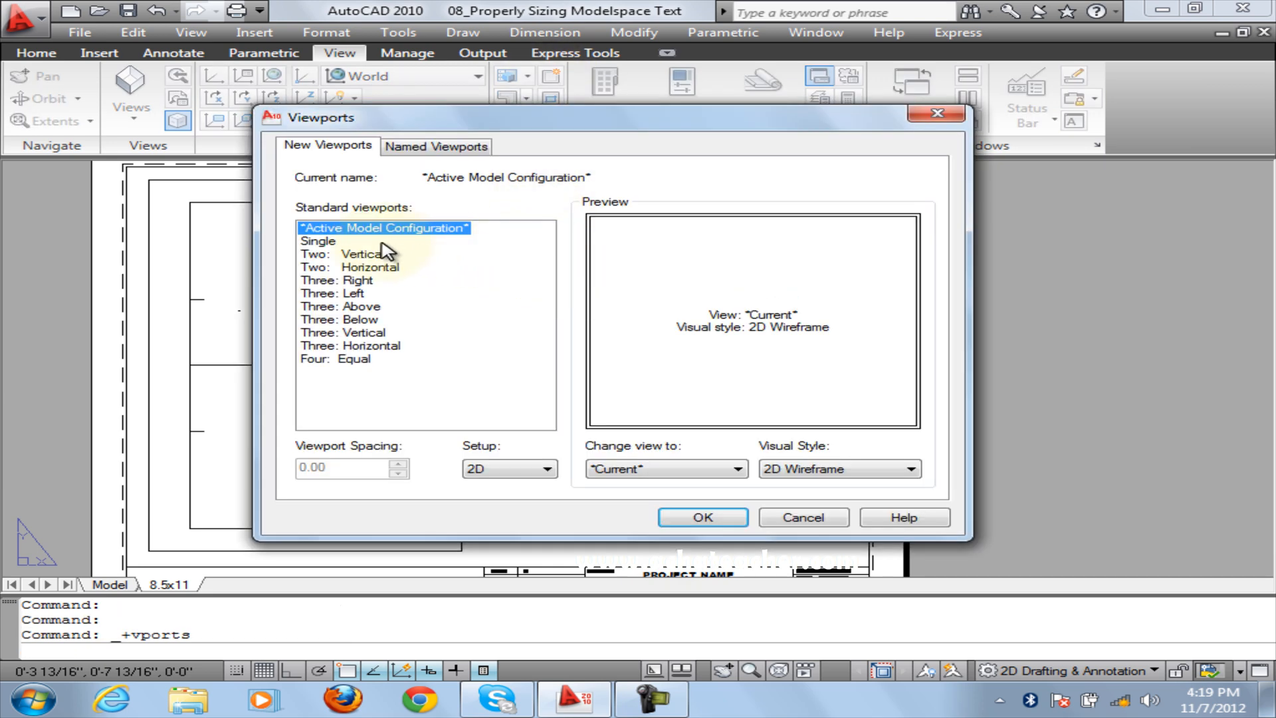
left_click(310, 241)
left_click(697, 522)
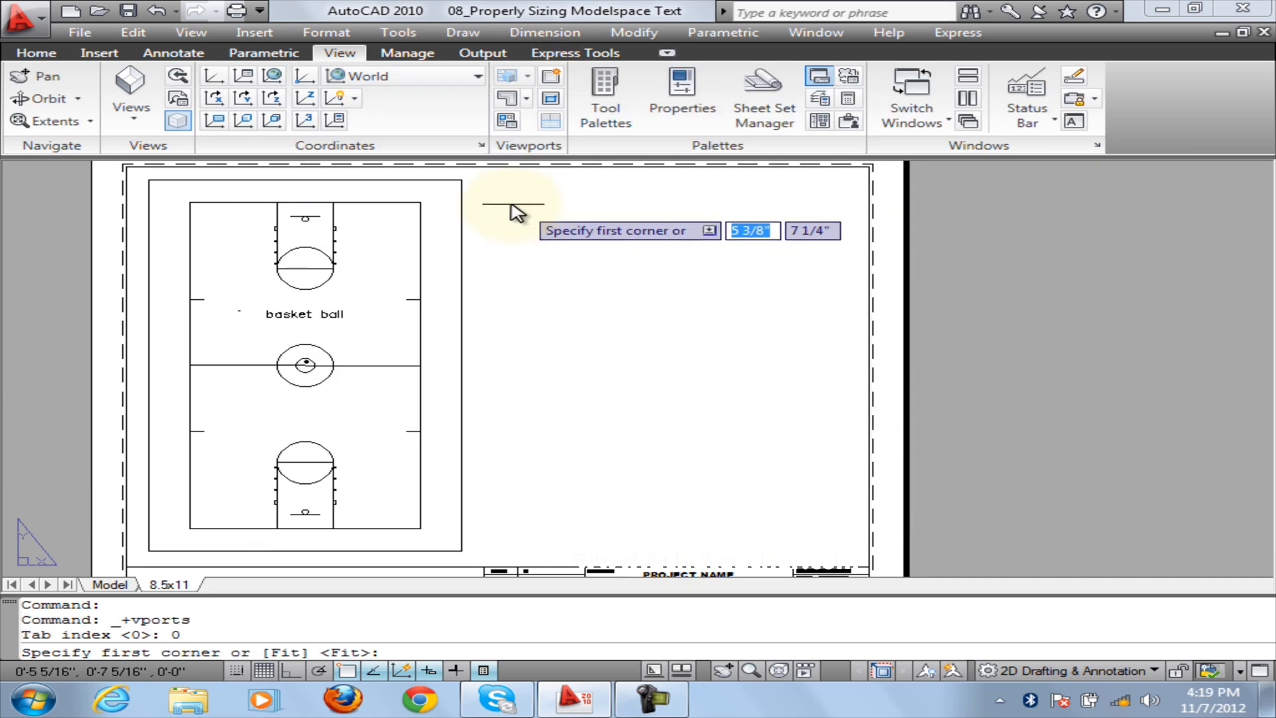
left_click(484, 182)
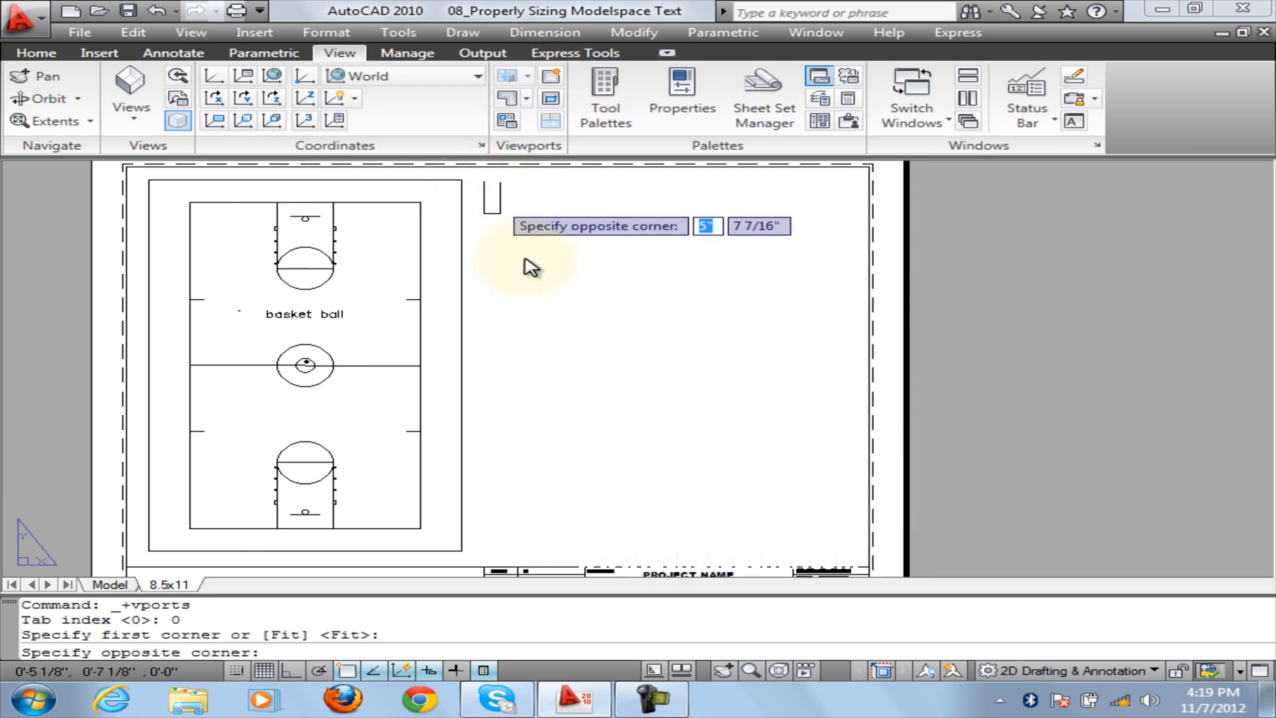
left_click(851, 557)
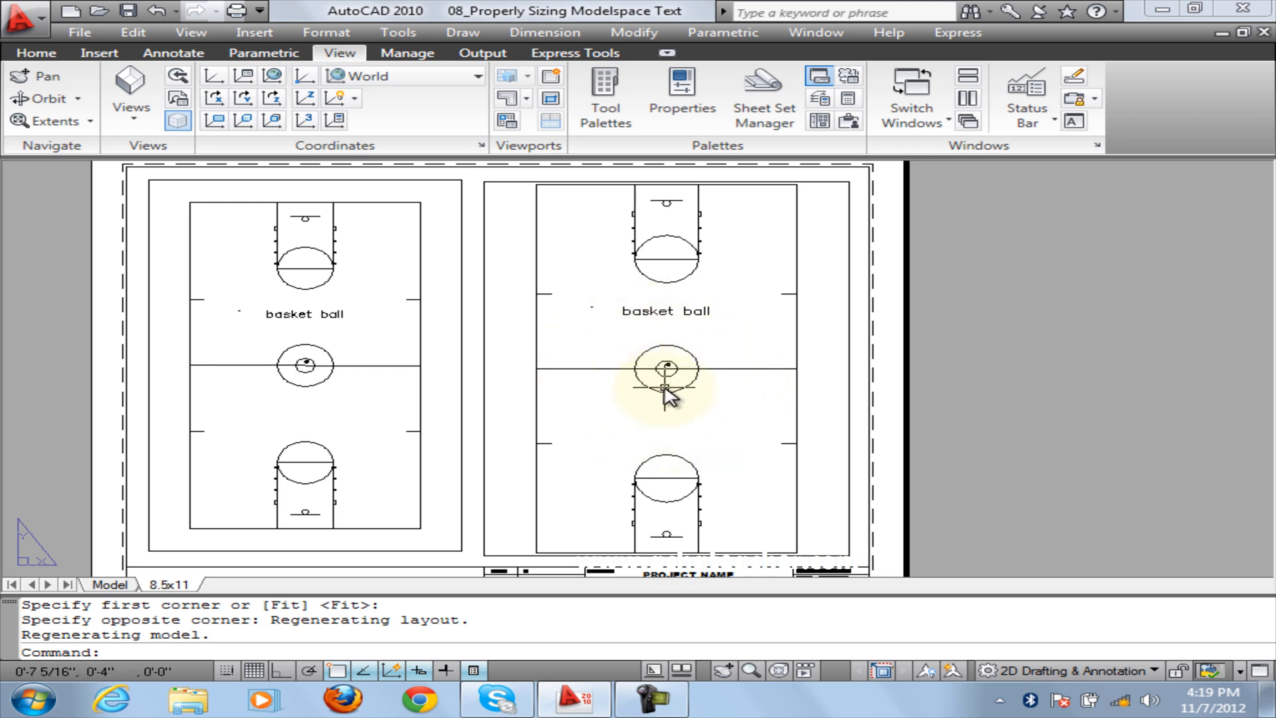
- Try scales of 3/32", 3/16" and 1/4" = 1'-0" on the new viewport, and settle on 3/8" = 1'-0"
scroll(671, 371, "up", 6)
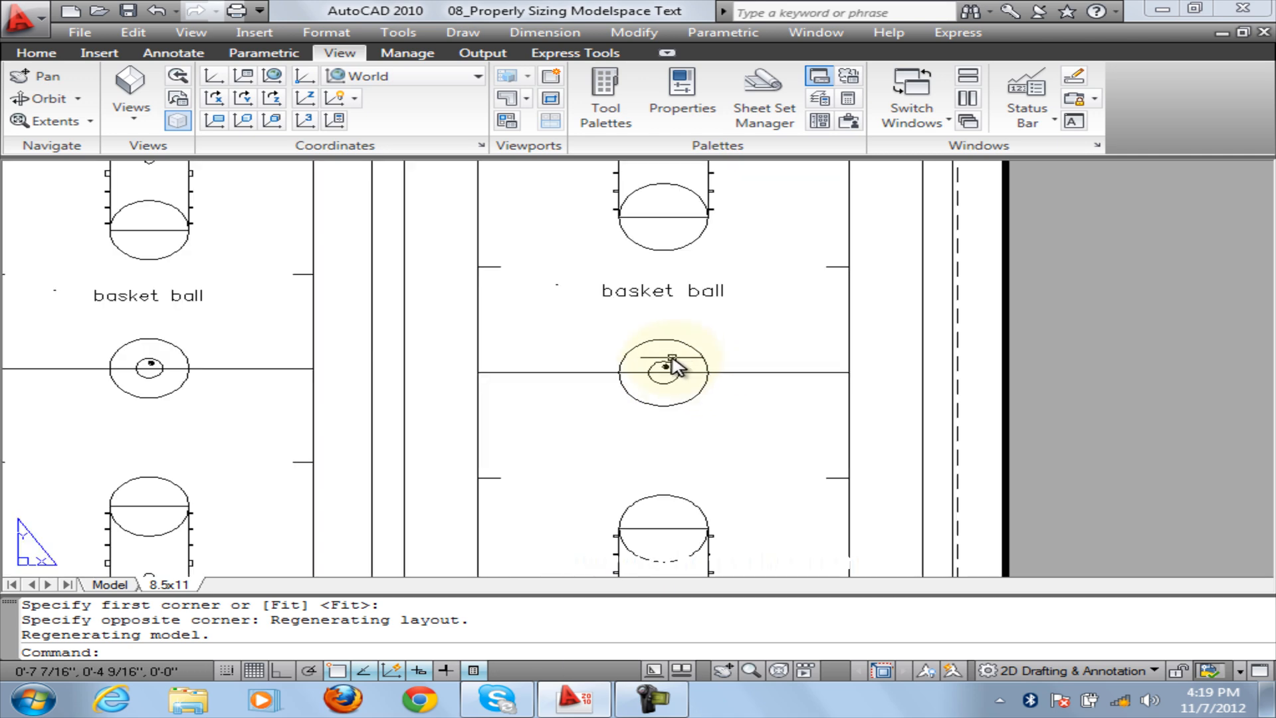
scroll(672, 359, "down", 7)
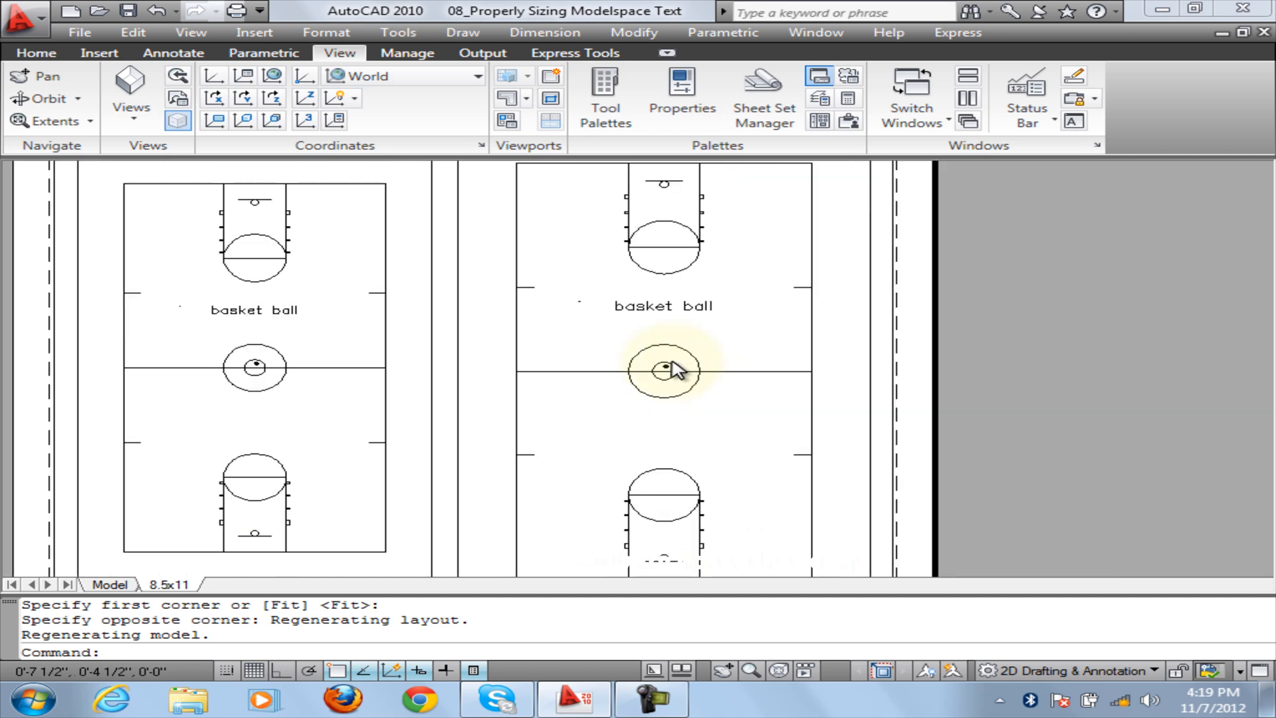
scroll(676, 366, "down", 2)
scroll(676, 367, "up", 2)
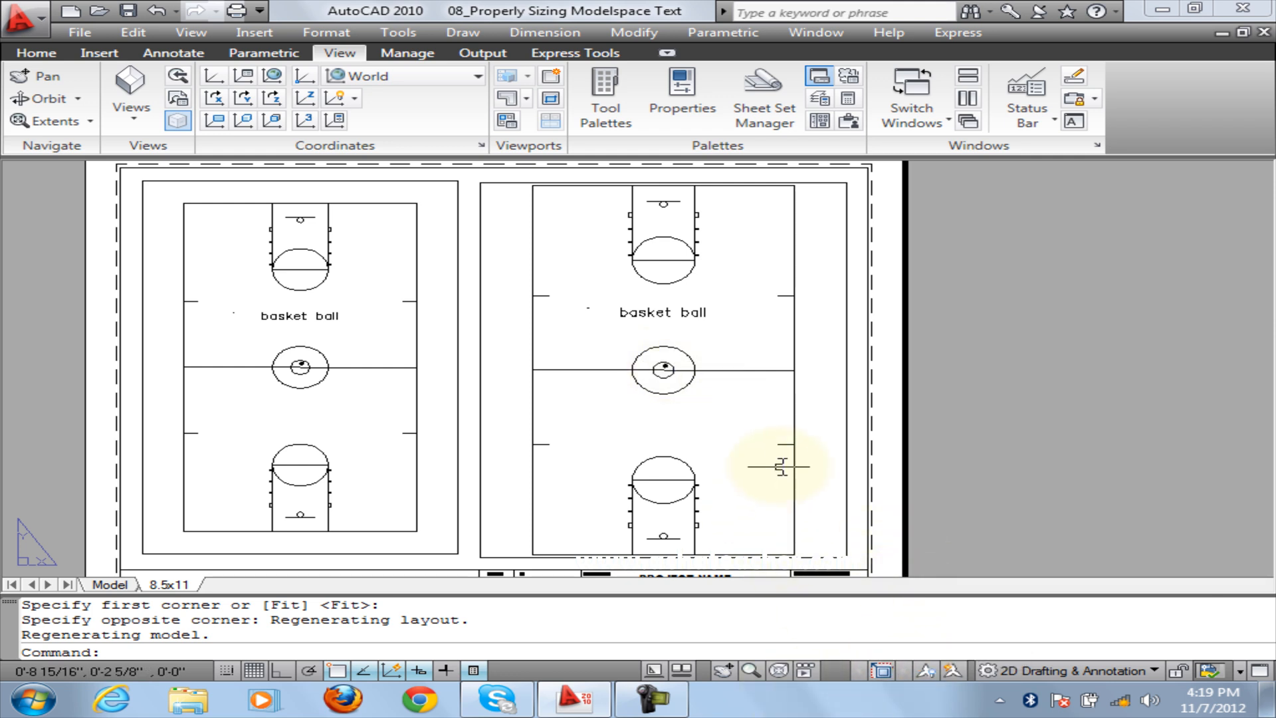
left_click(849, 467)
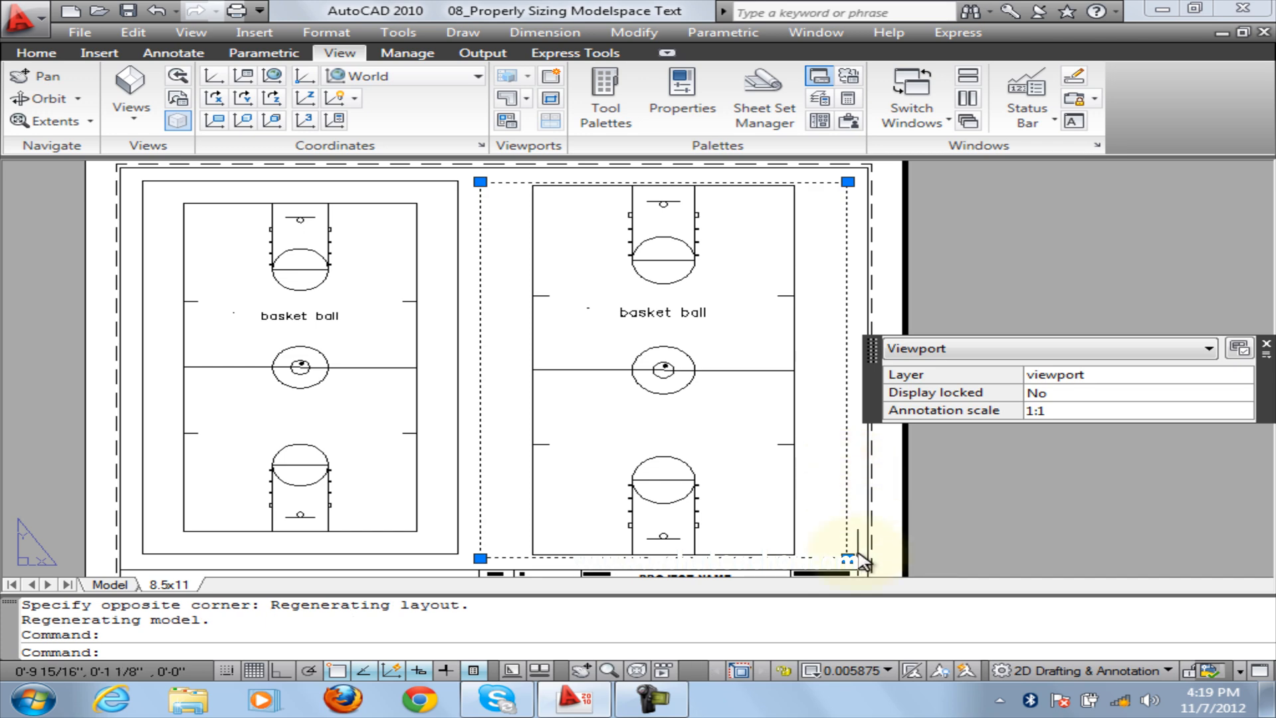
left_click(868, 671)
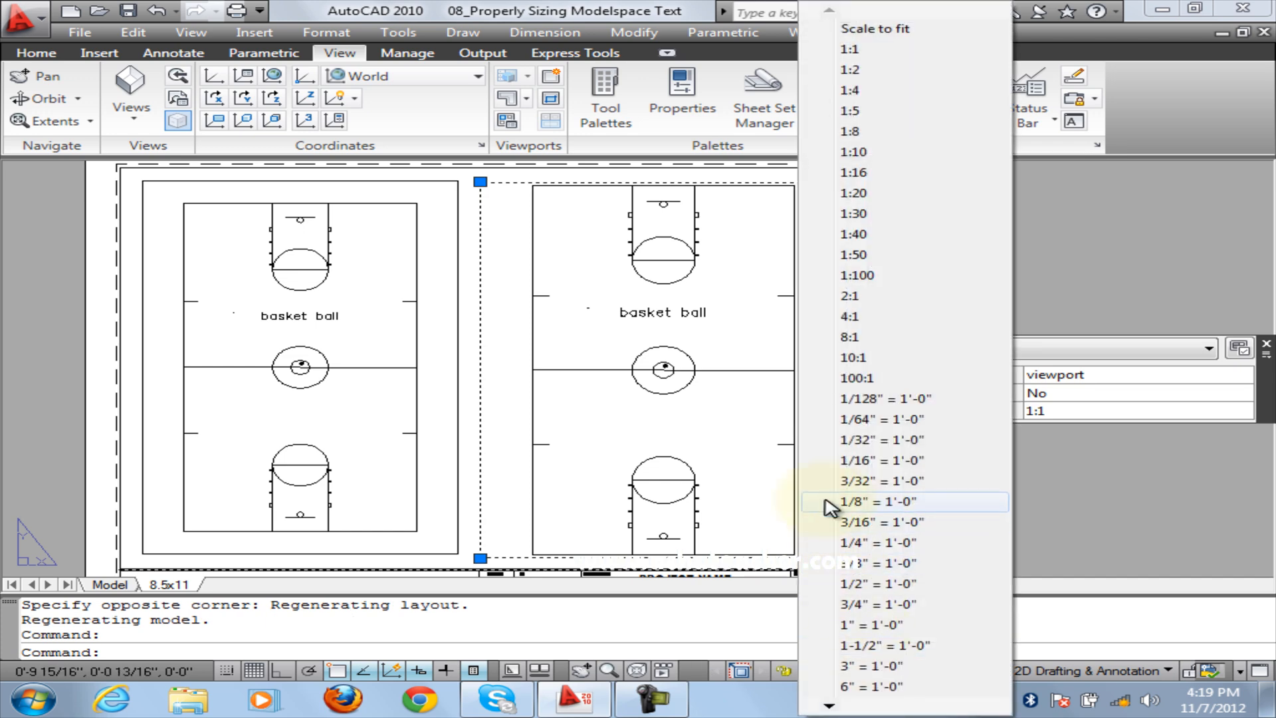
left_click(854, 482)
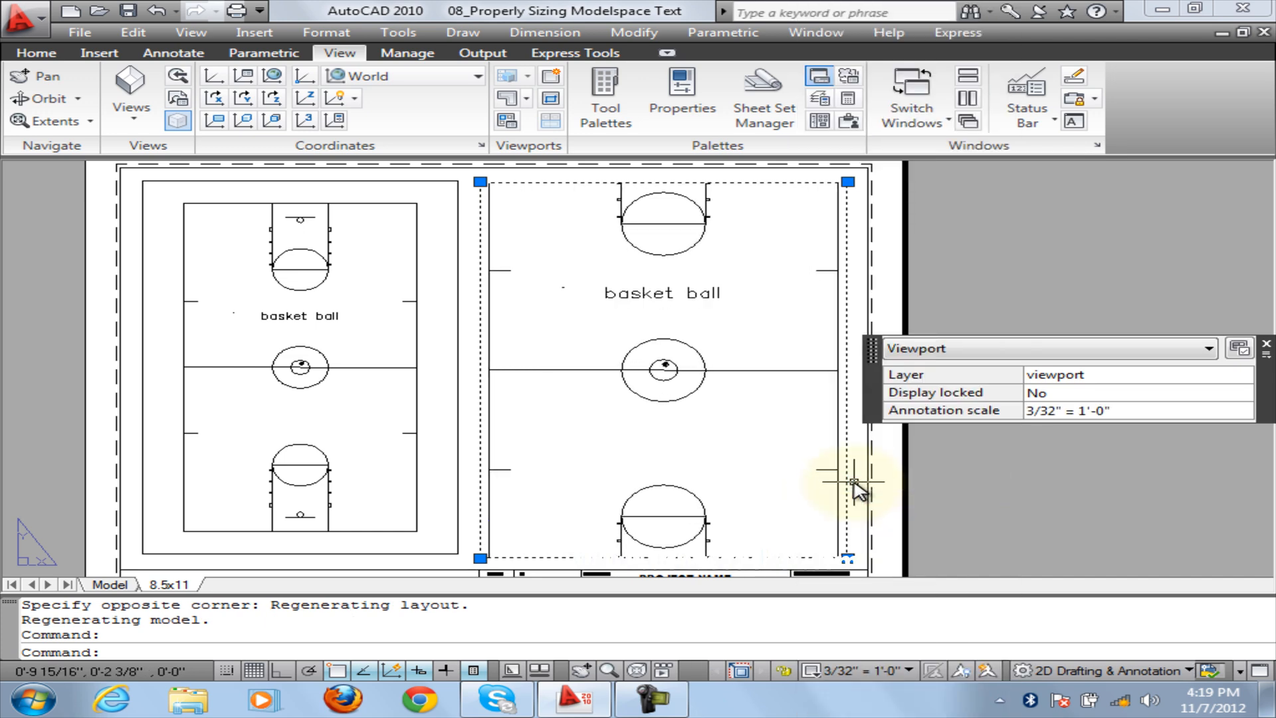
left_click(874, 671)
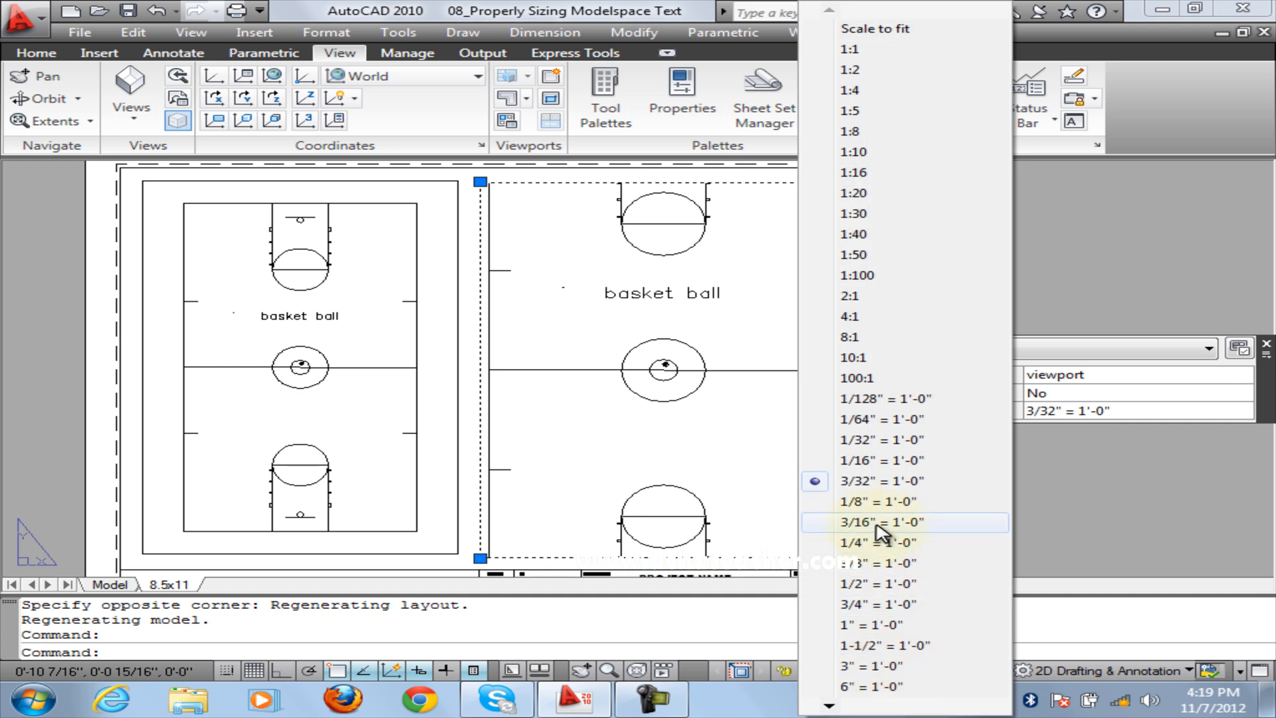
left_click(875, 523)
left_click(874, 671)
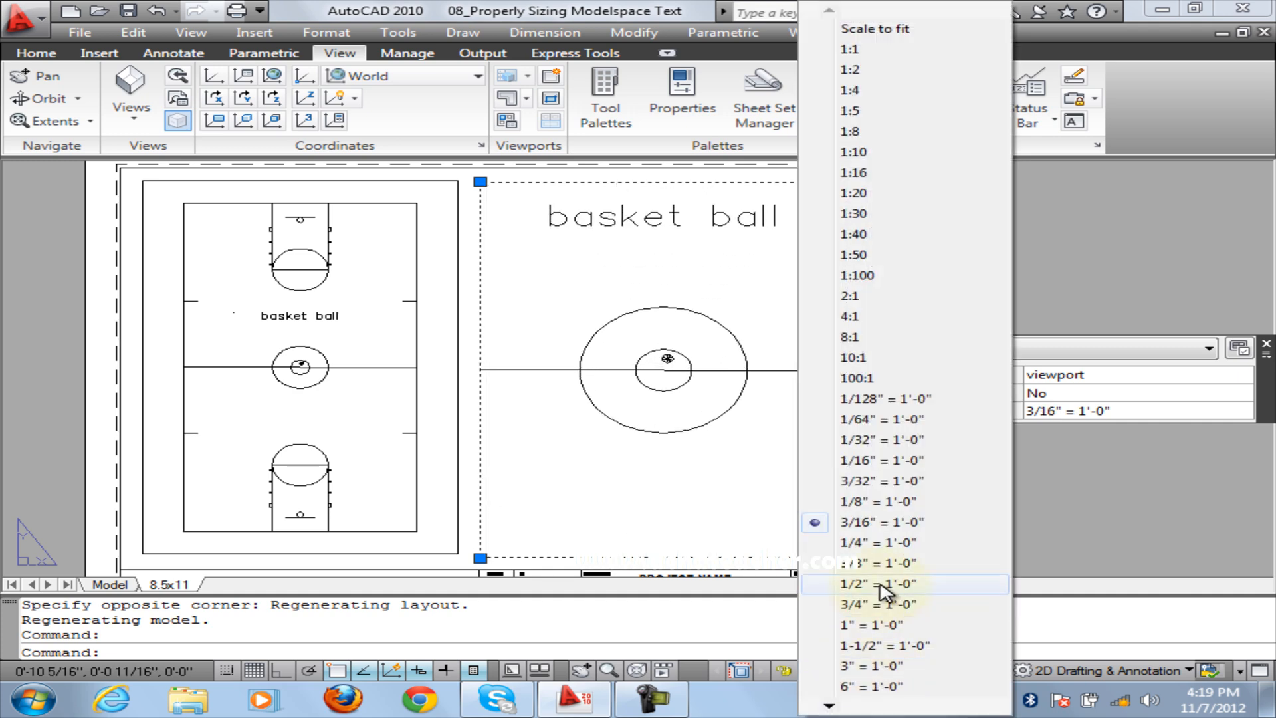
left_click(878, 543)
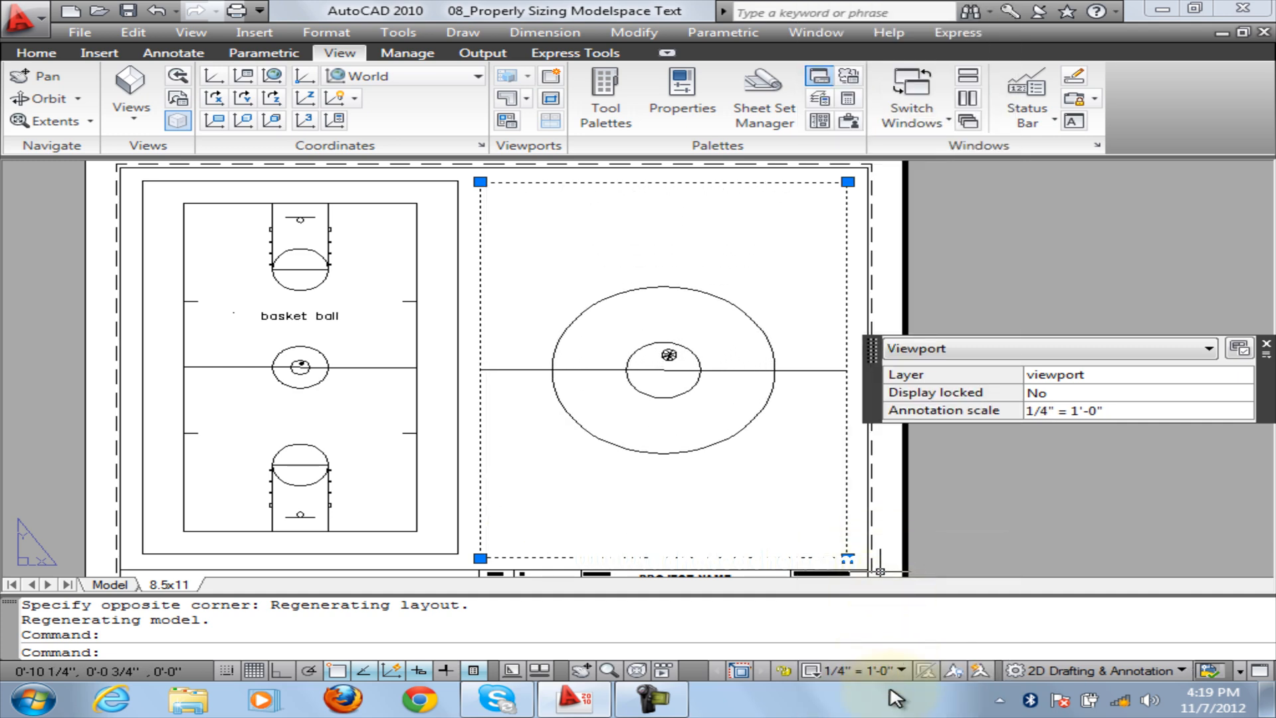
left_click(874, 672)
left_click(877, 564)
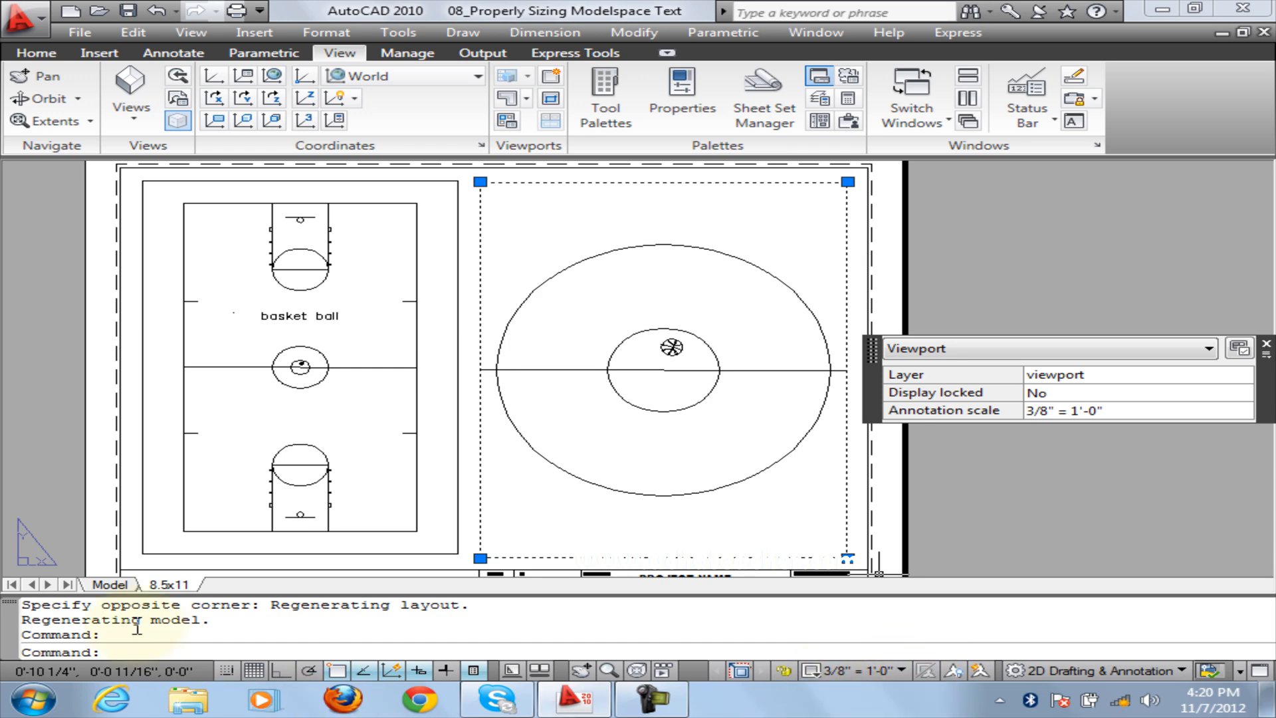
- In model space, start a single-line text inside the court's center circle, above the basketball, and open QuickCalc for the height
left_click(110, 584)
scroll(373, 370, "up", 3)
scroll(748, 199, "up", 3)
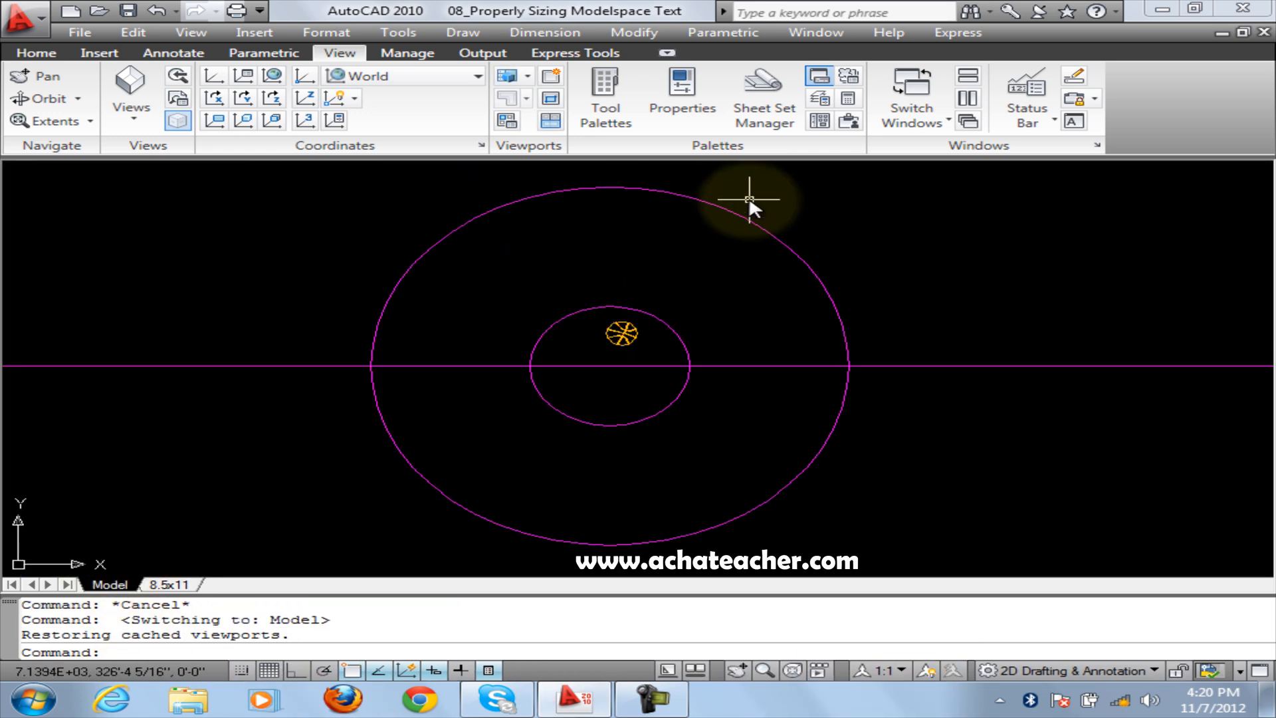
scroll(670, 250, "up", 2)
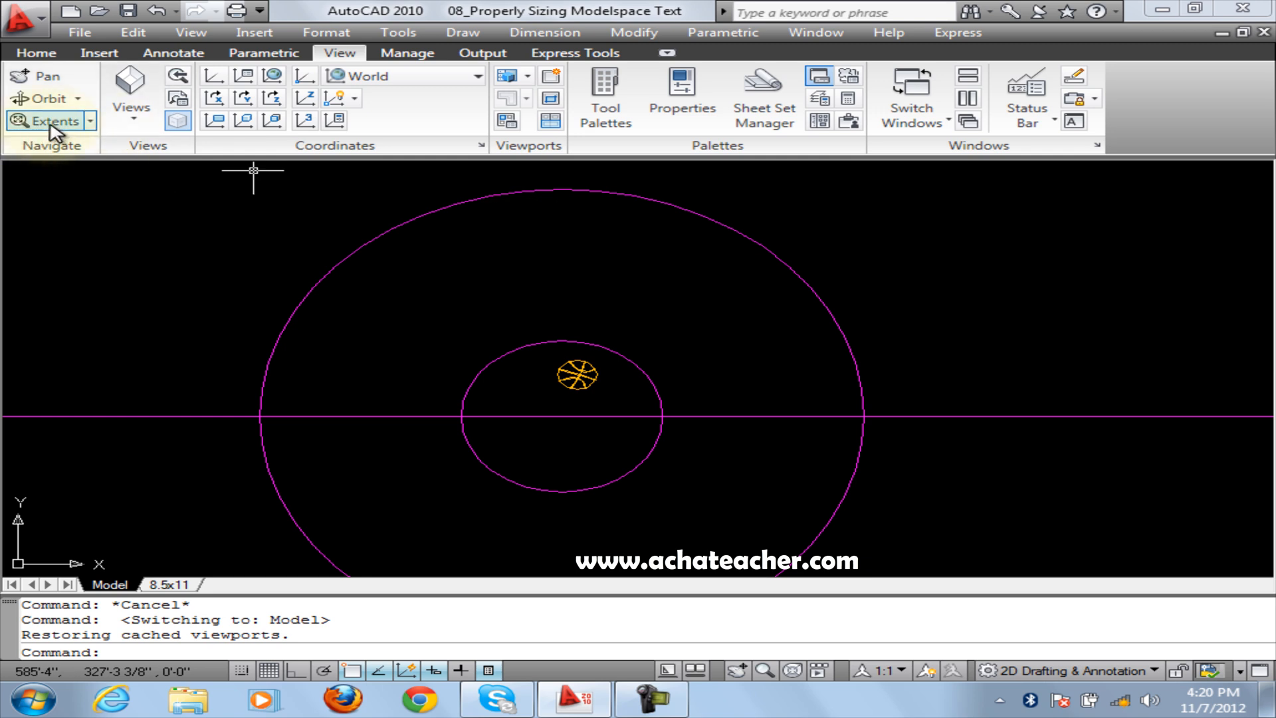
left_click(174, 53)
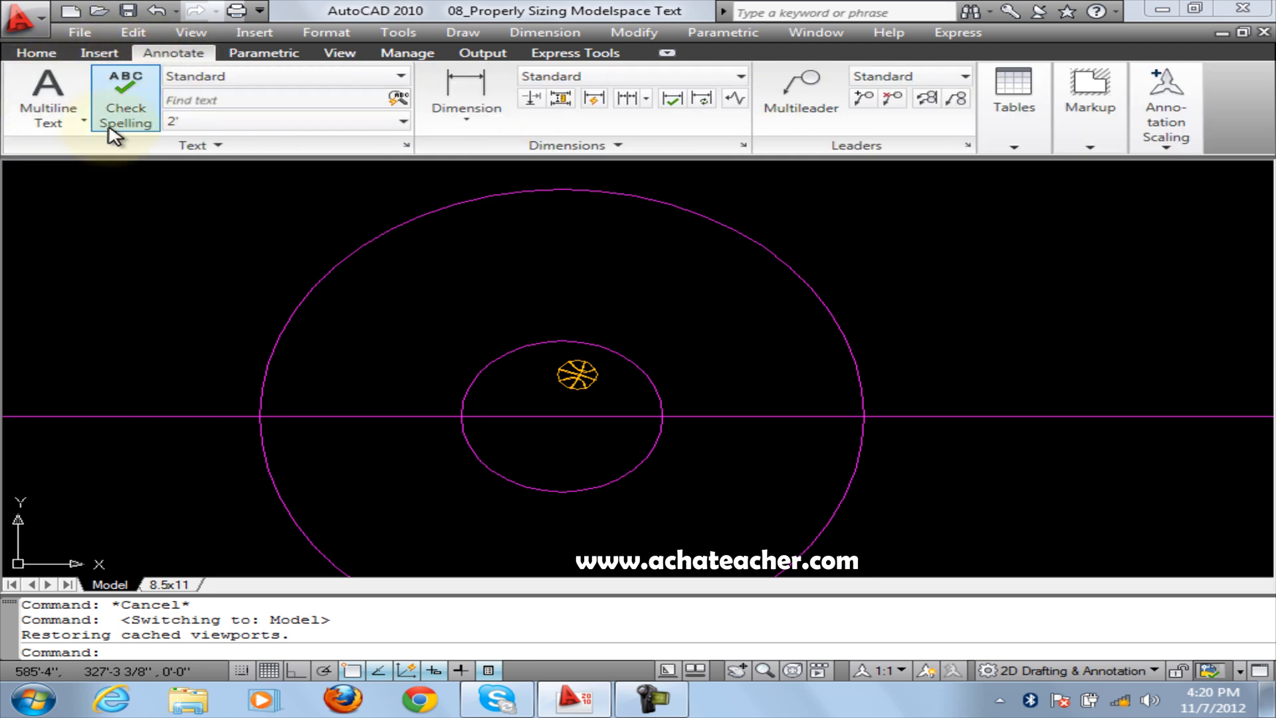
left_click(83, 121)
left_click(86, 193)
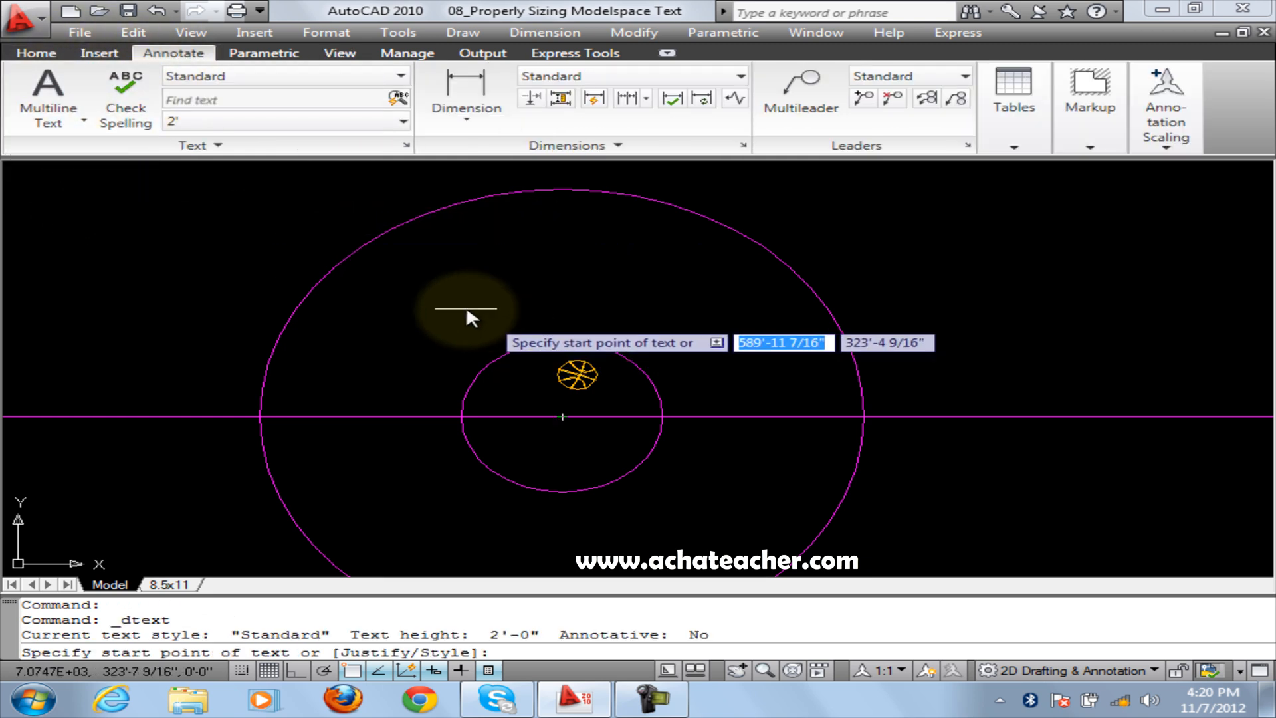
left_click(416, 287)
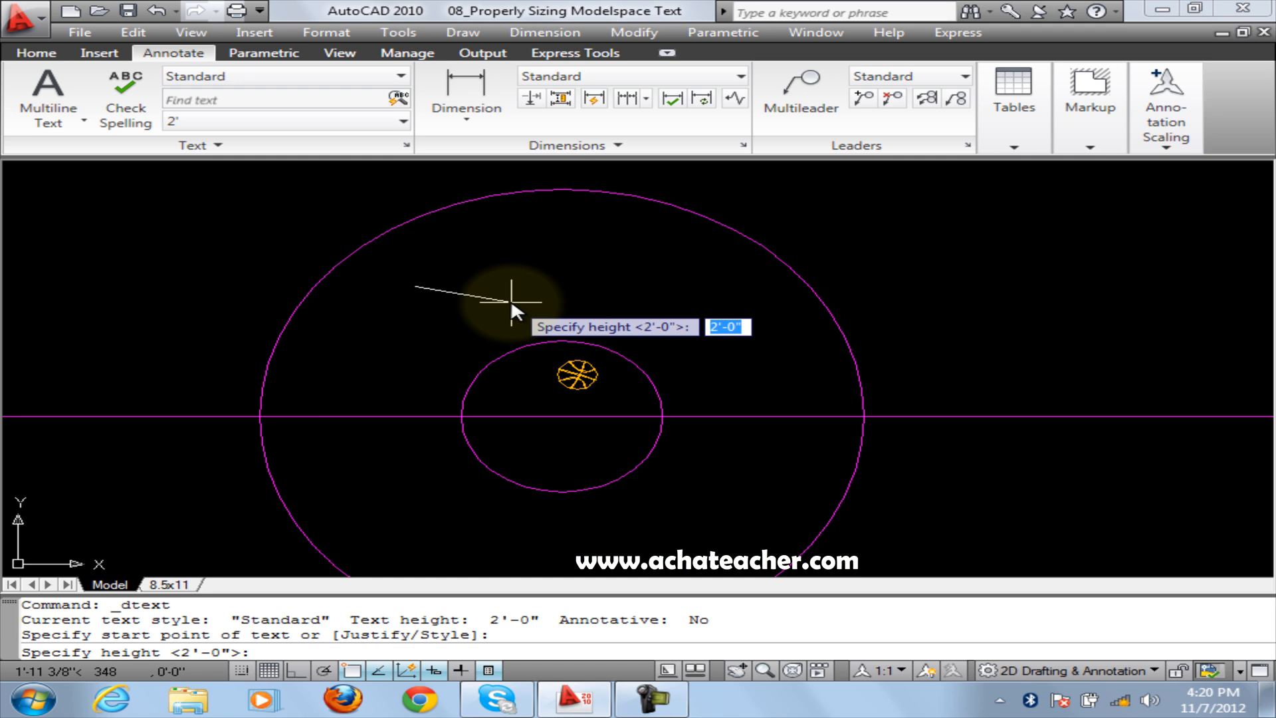
key("ctrl+8")
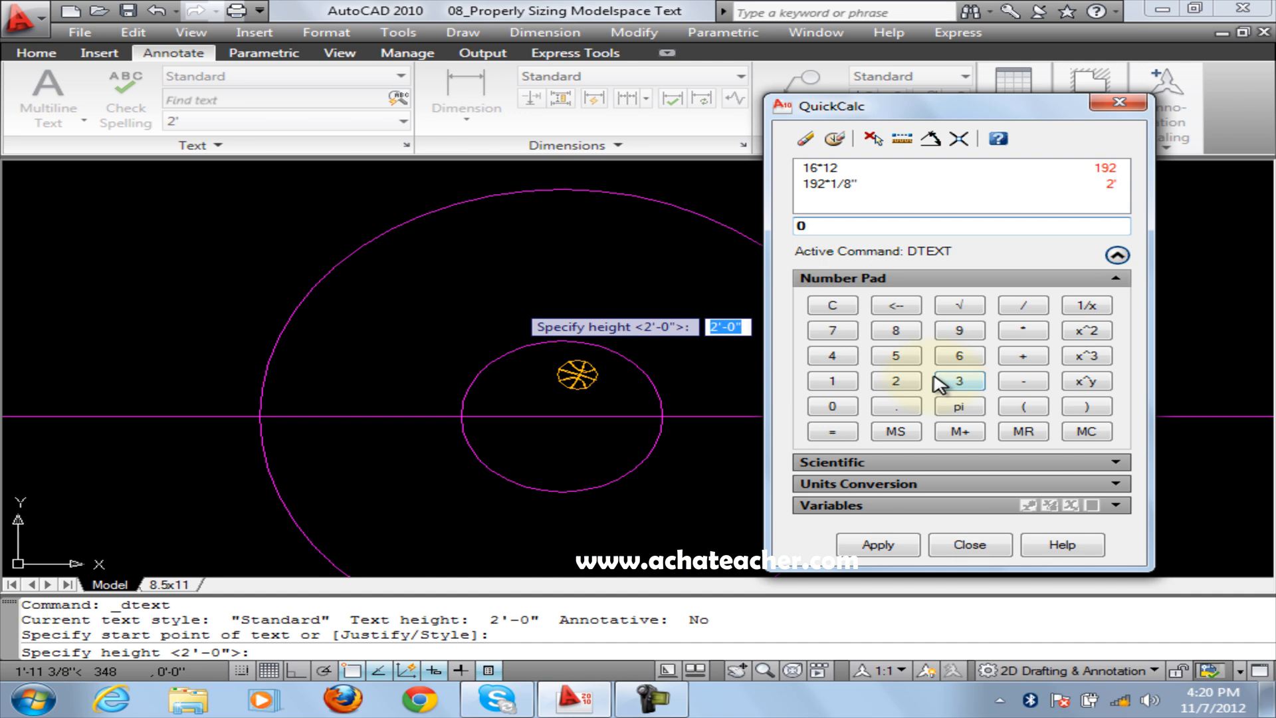
- Calculate the scale factor for the 3/8" = 1'-0" viewport as 8/3*12 in QuickCalc
left_click(898, 331)
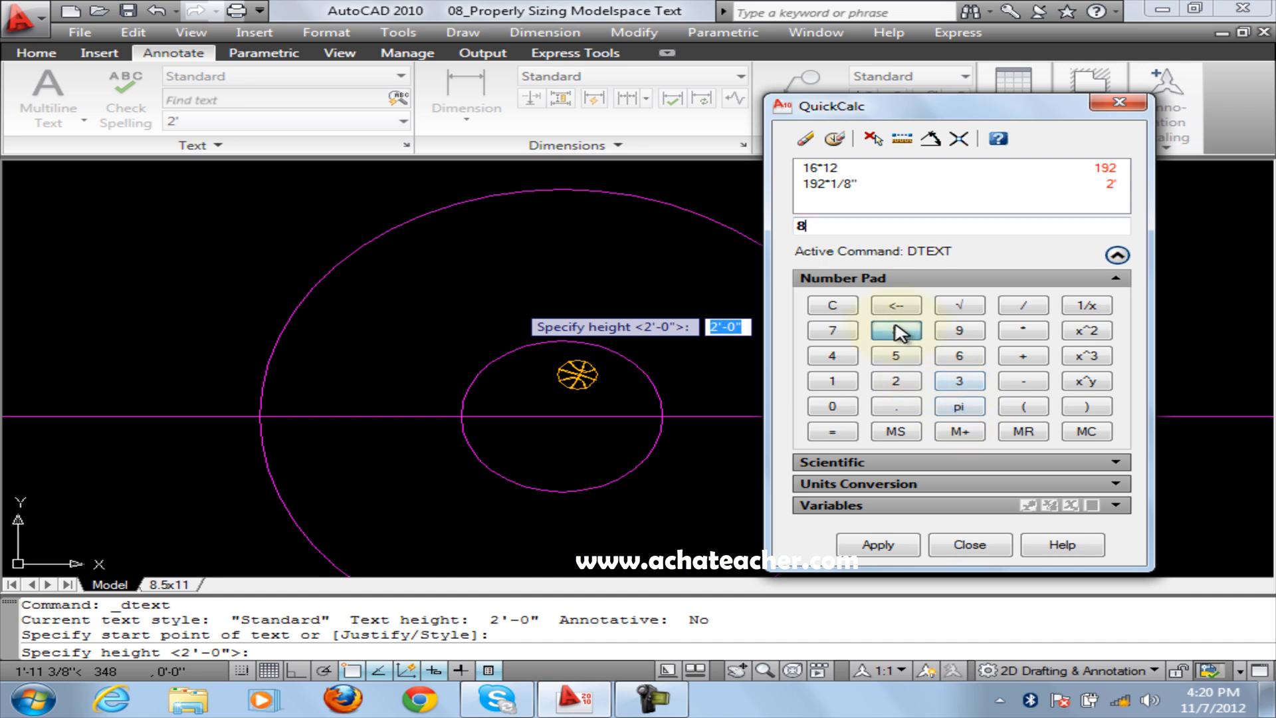
left_click(1025, 307)
left_click(957, 382)
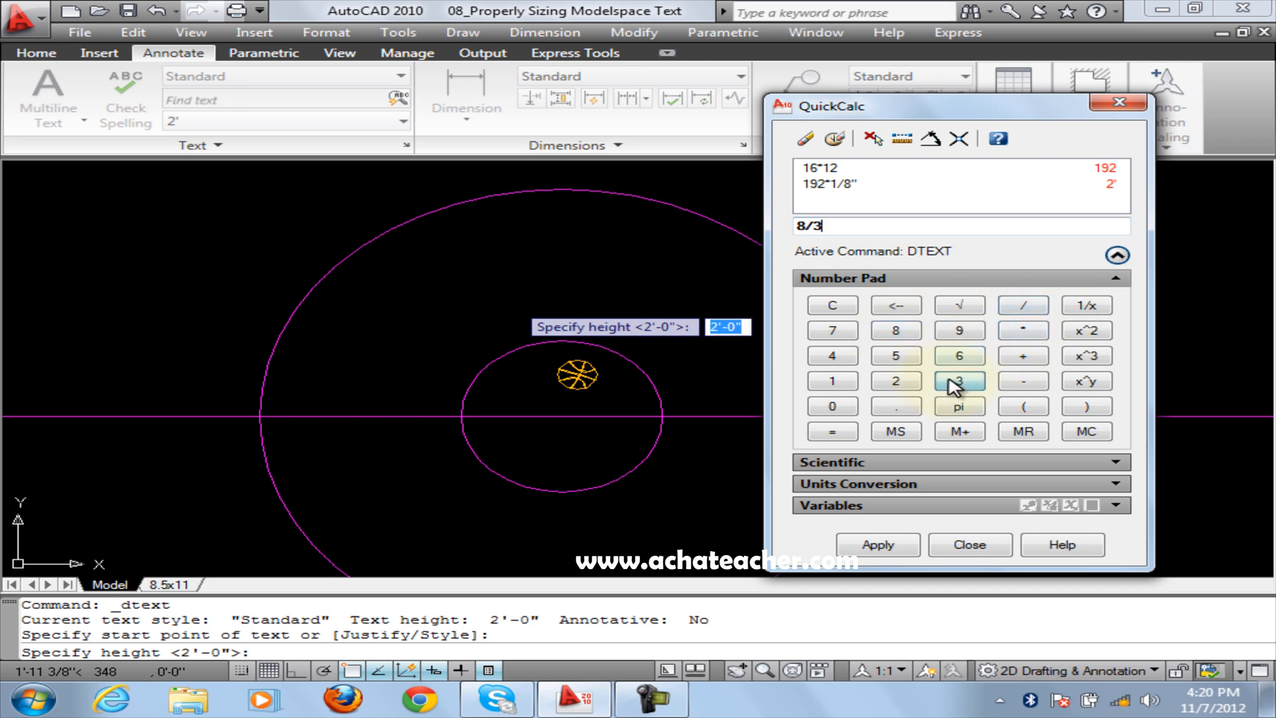
left_click(1024, 331)
left_click(832, 380)
left_click(895, 381)
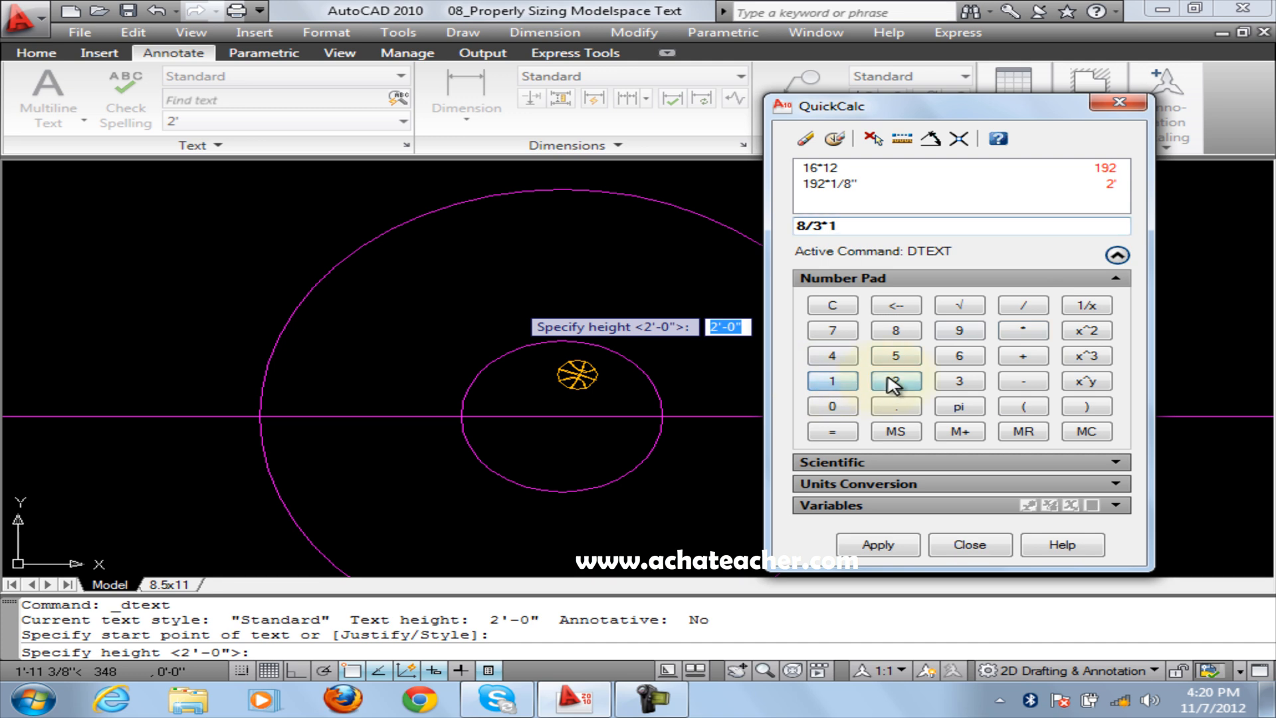
left_click(835, 431)
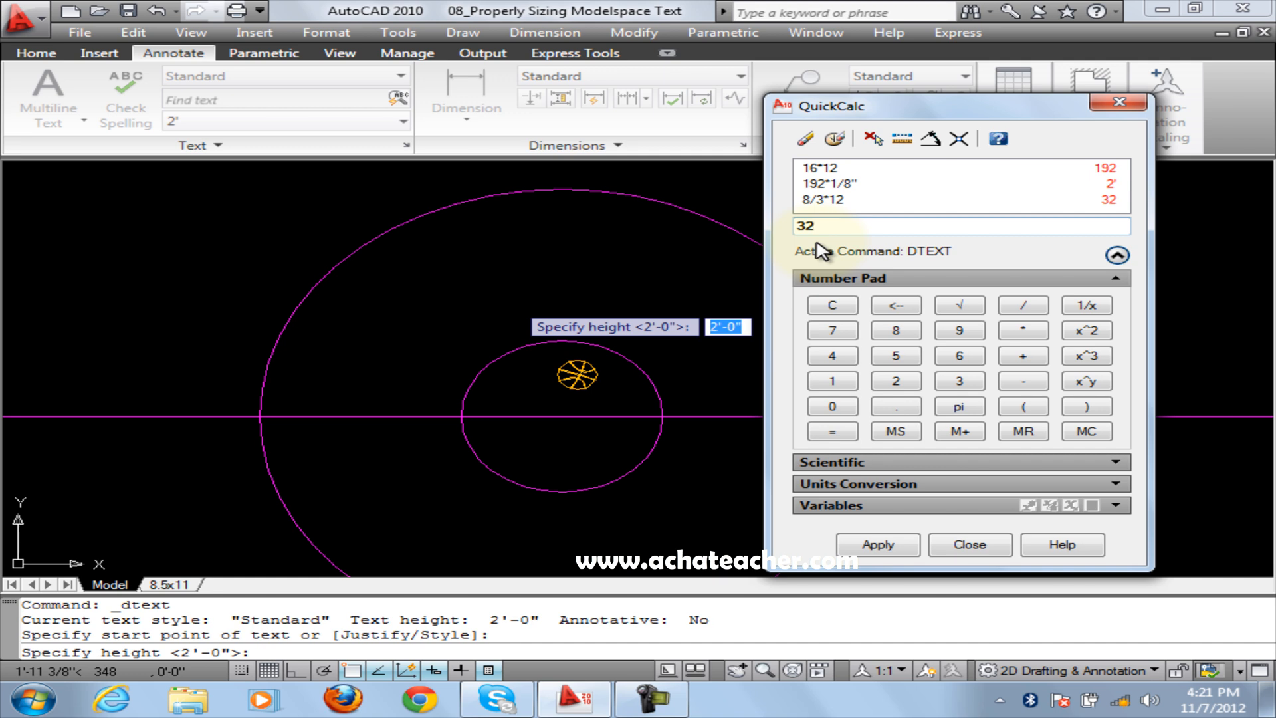
- Calculate the model space text height as 32*1/8" in QuickCalc
left_click(1023, 331)
left_click(832, 381)
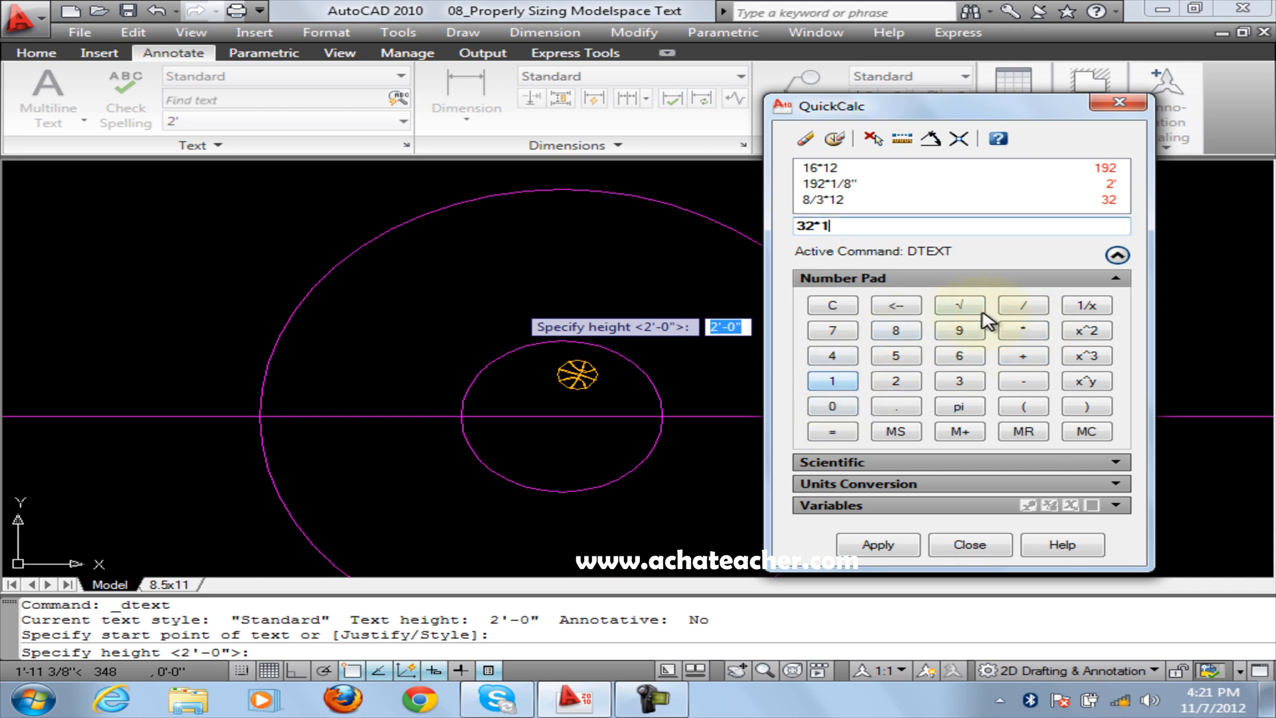
left_click(1024, 305)
left_click(897, 331)
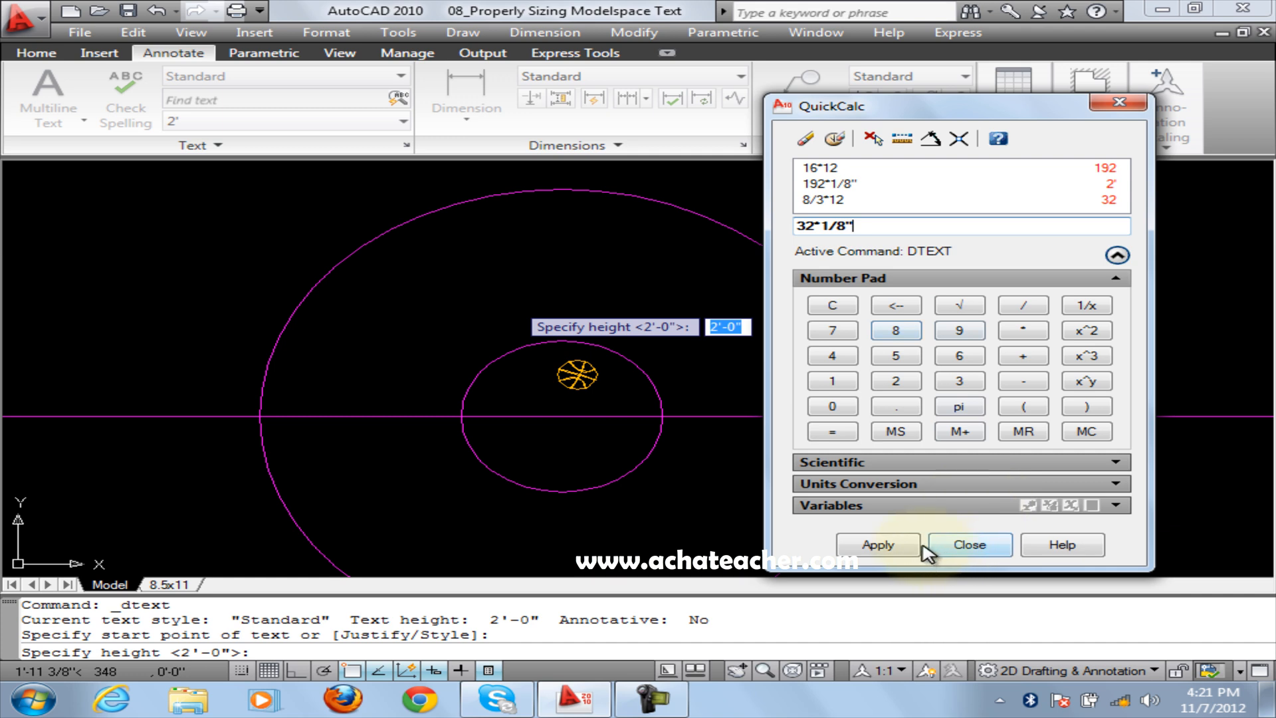
key("Return")
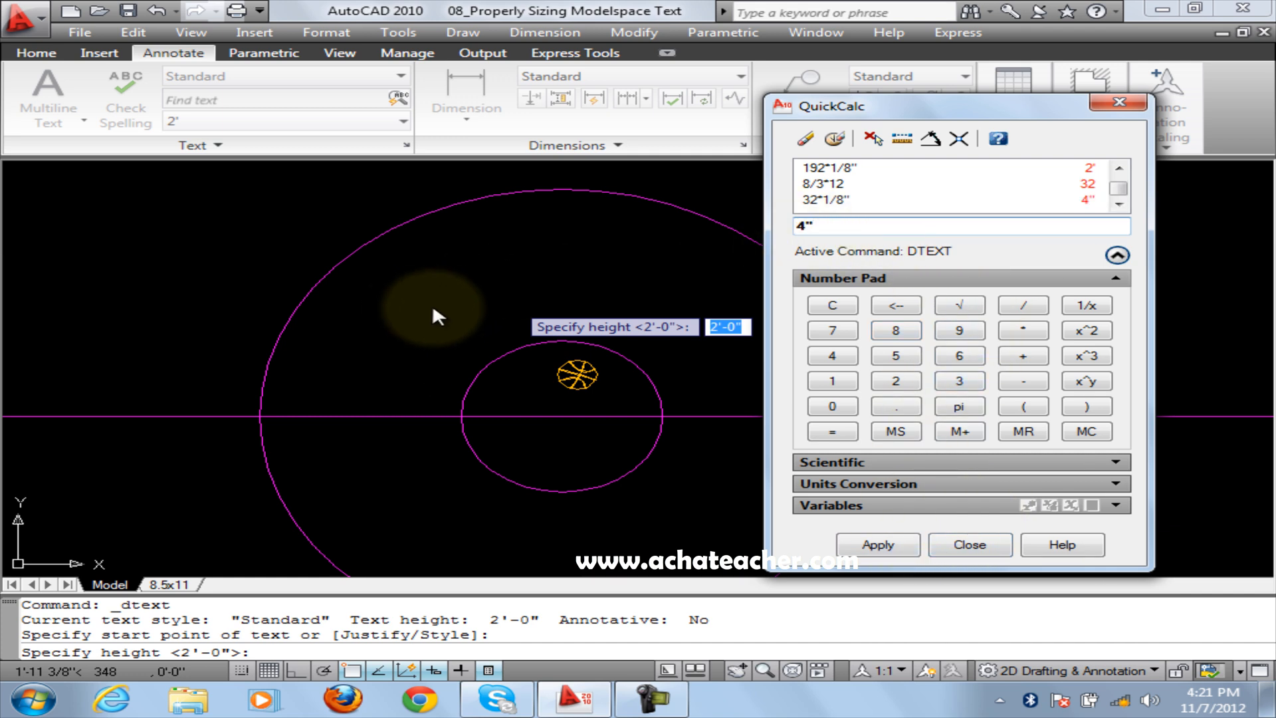
- Apply the calculated 4" text height with 0 rotation, write "basket ball centerasdfsf" above the basketball, and switch to the 8.5x11 layout
left_click(878, 546)
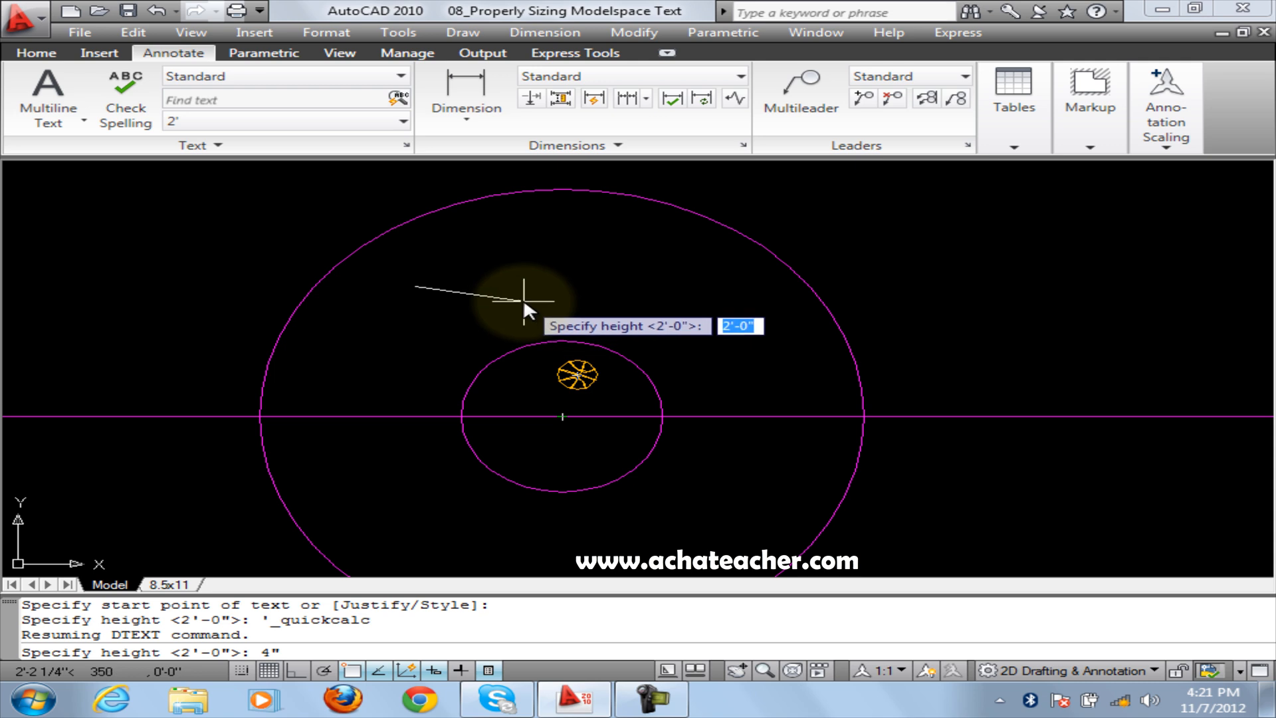
key("Return")
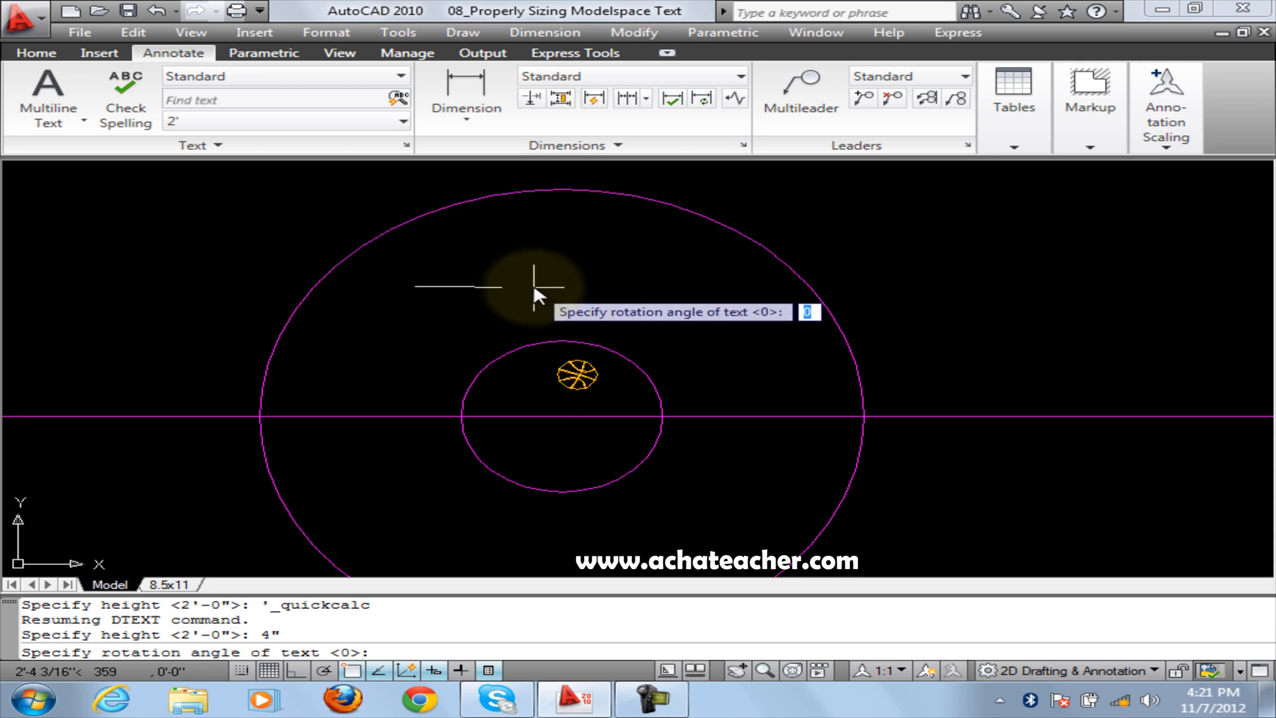
key("Return")
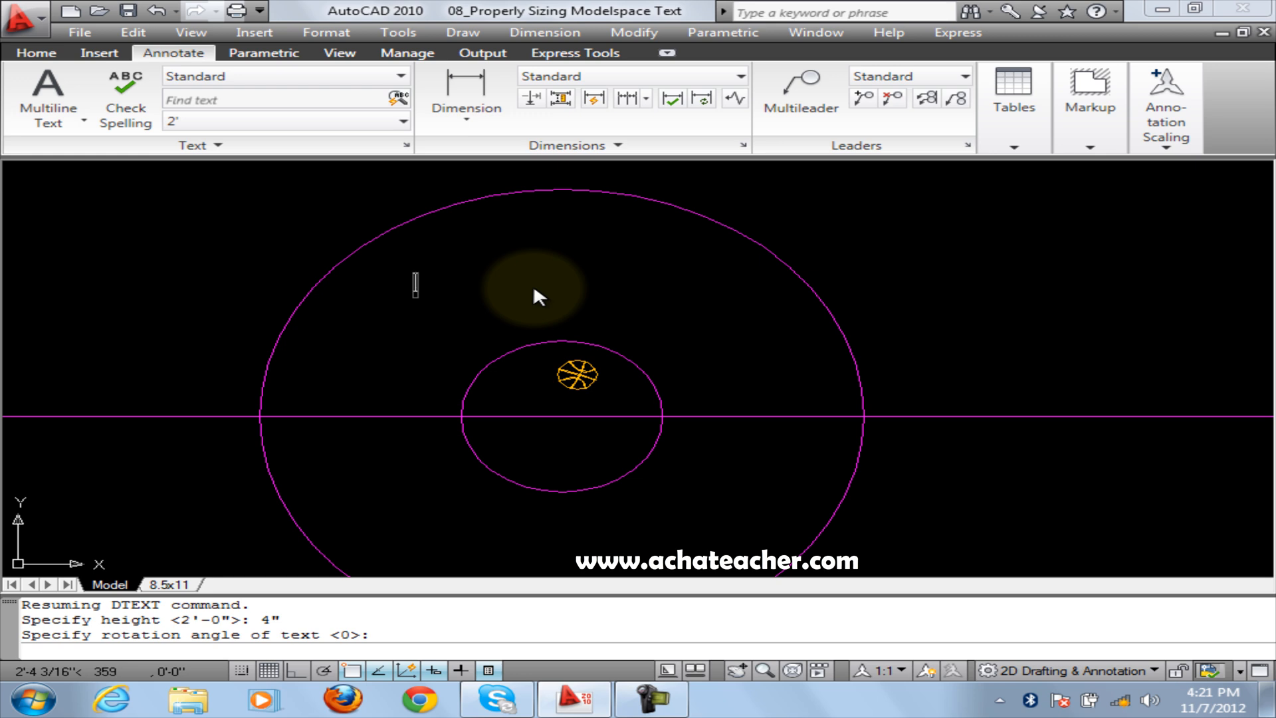
type("baske")
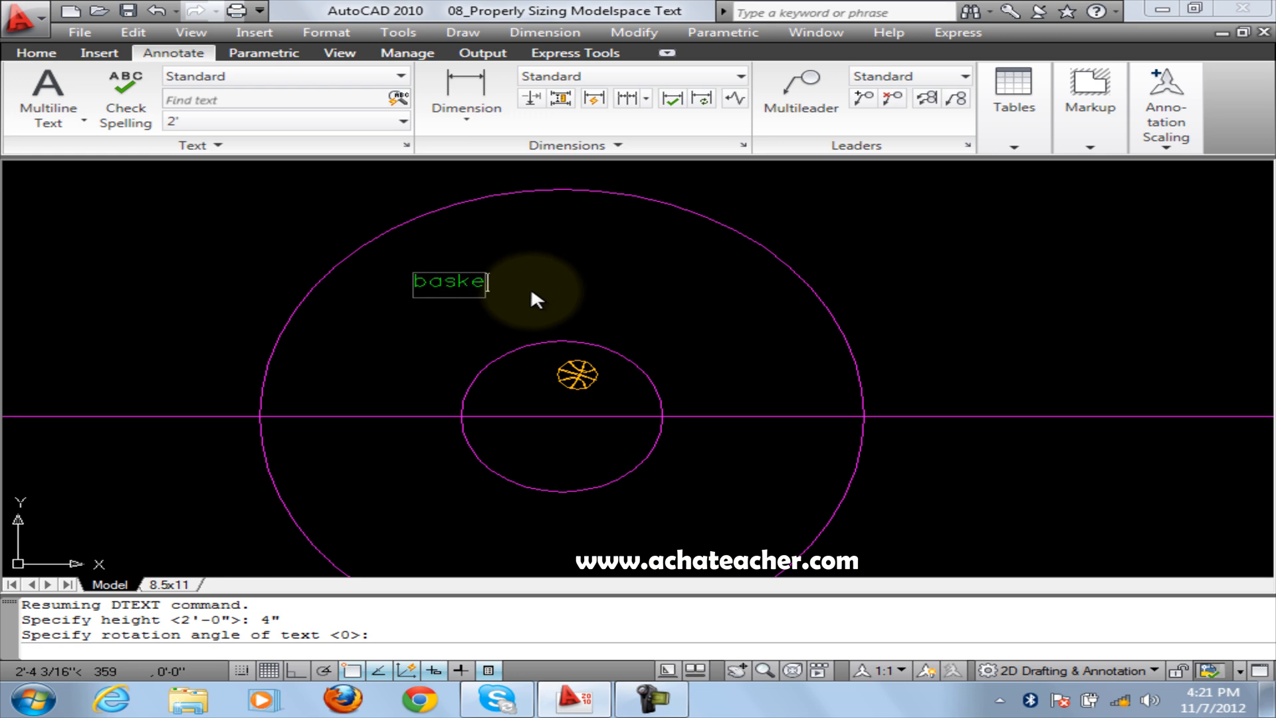
type("t ball centerasdfsf")
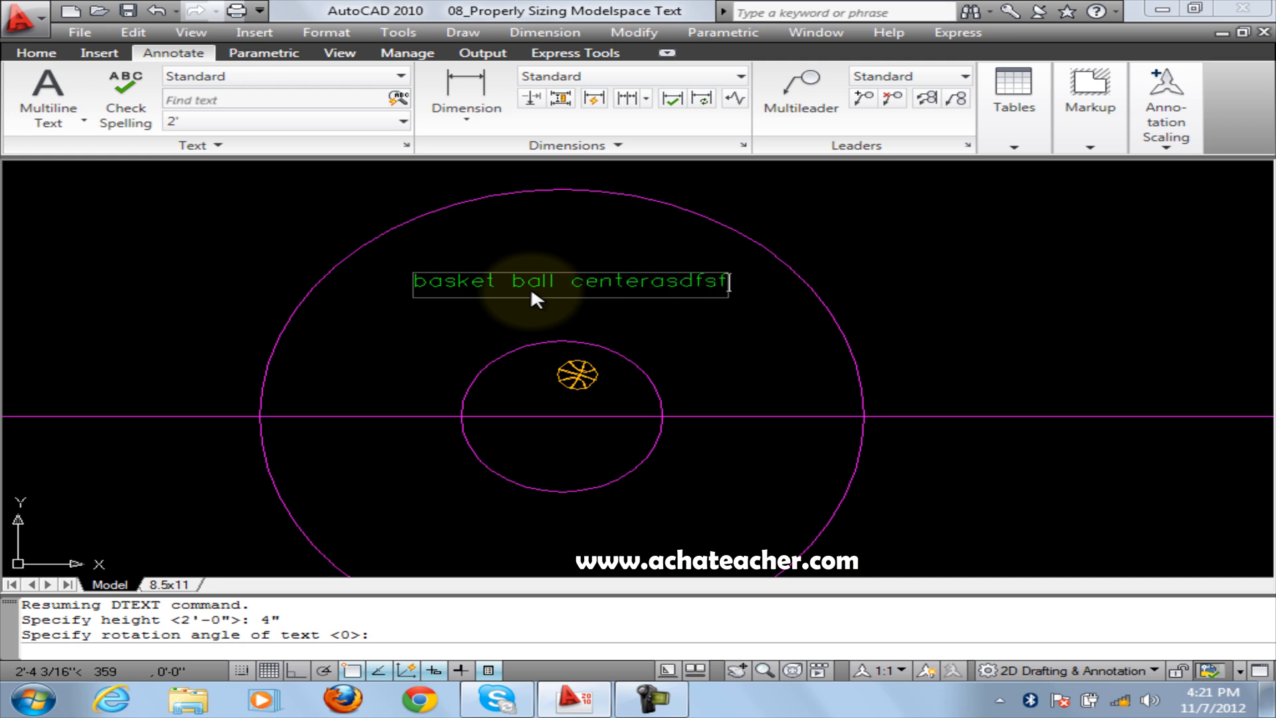
key("Return")
key("Return")
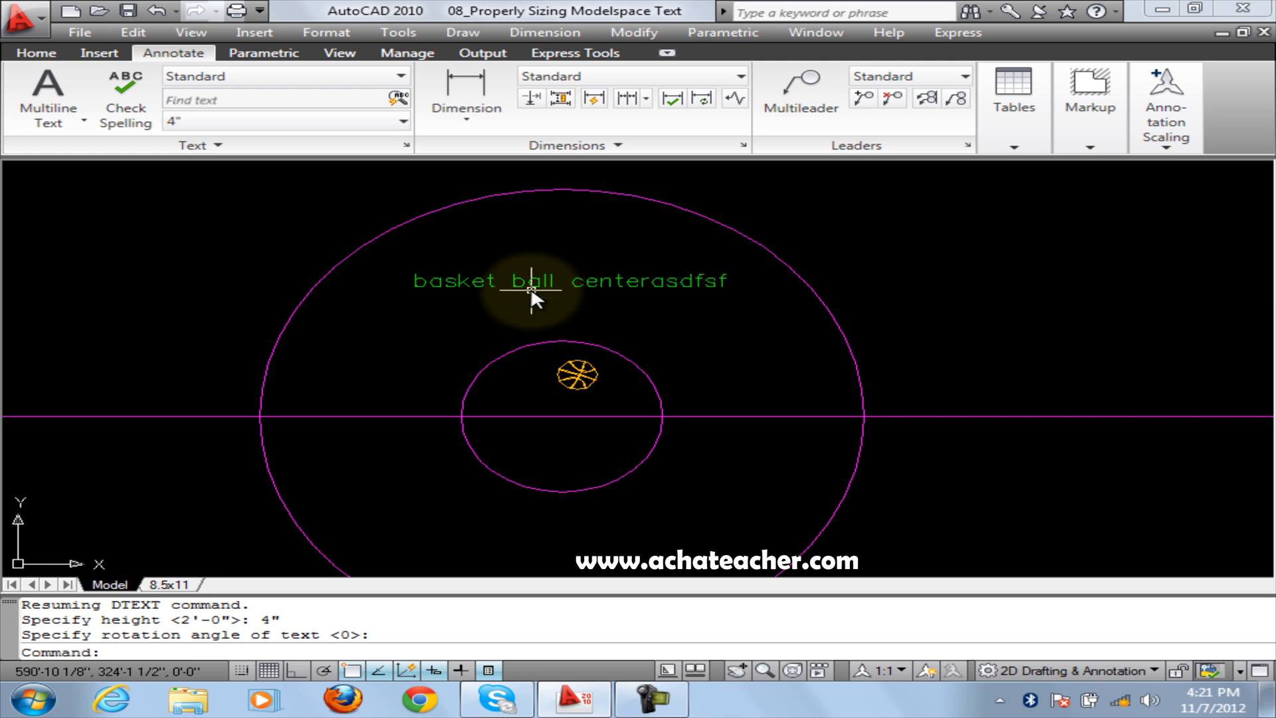
left_click(169, 584)
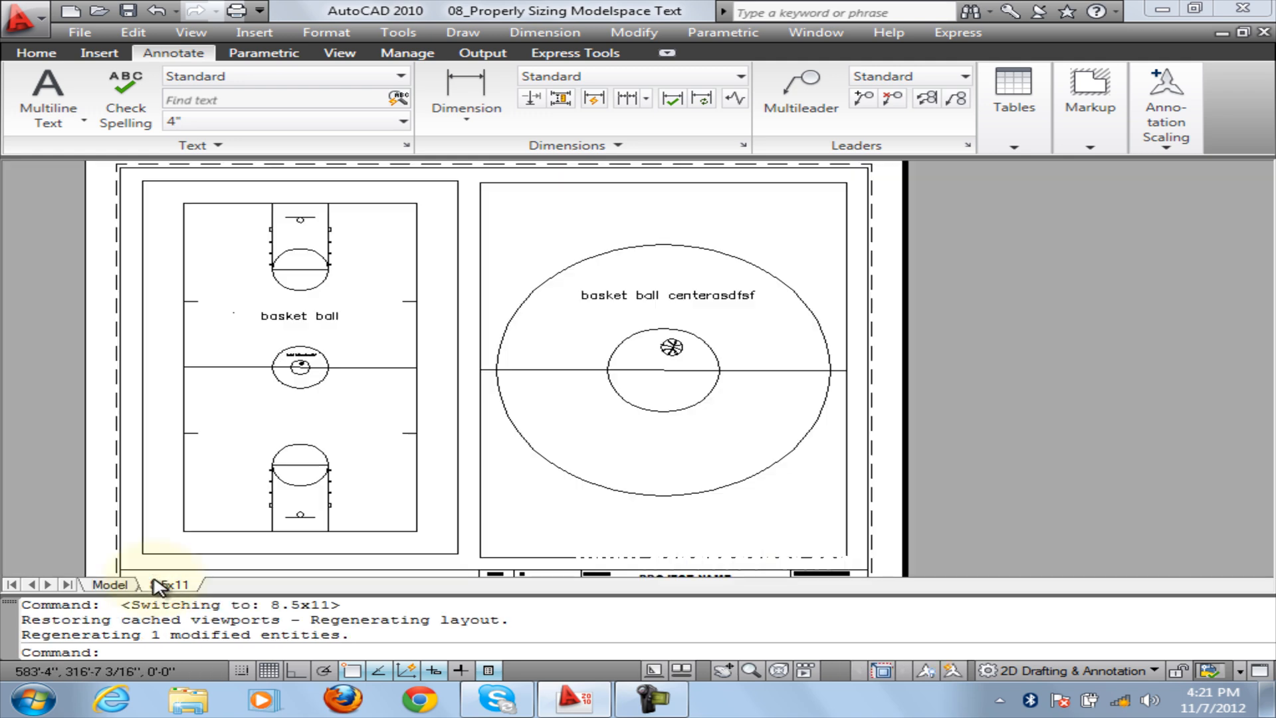